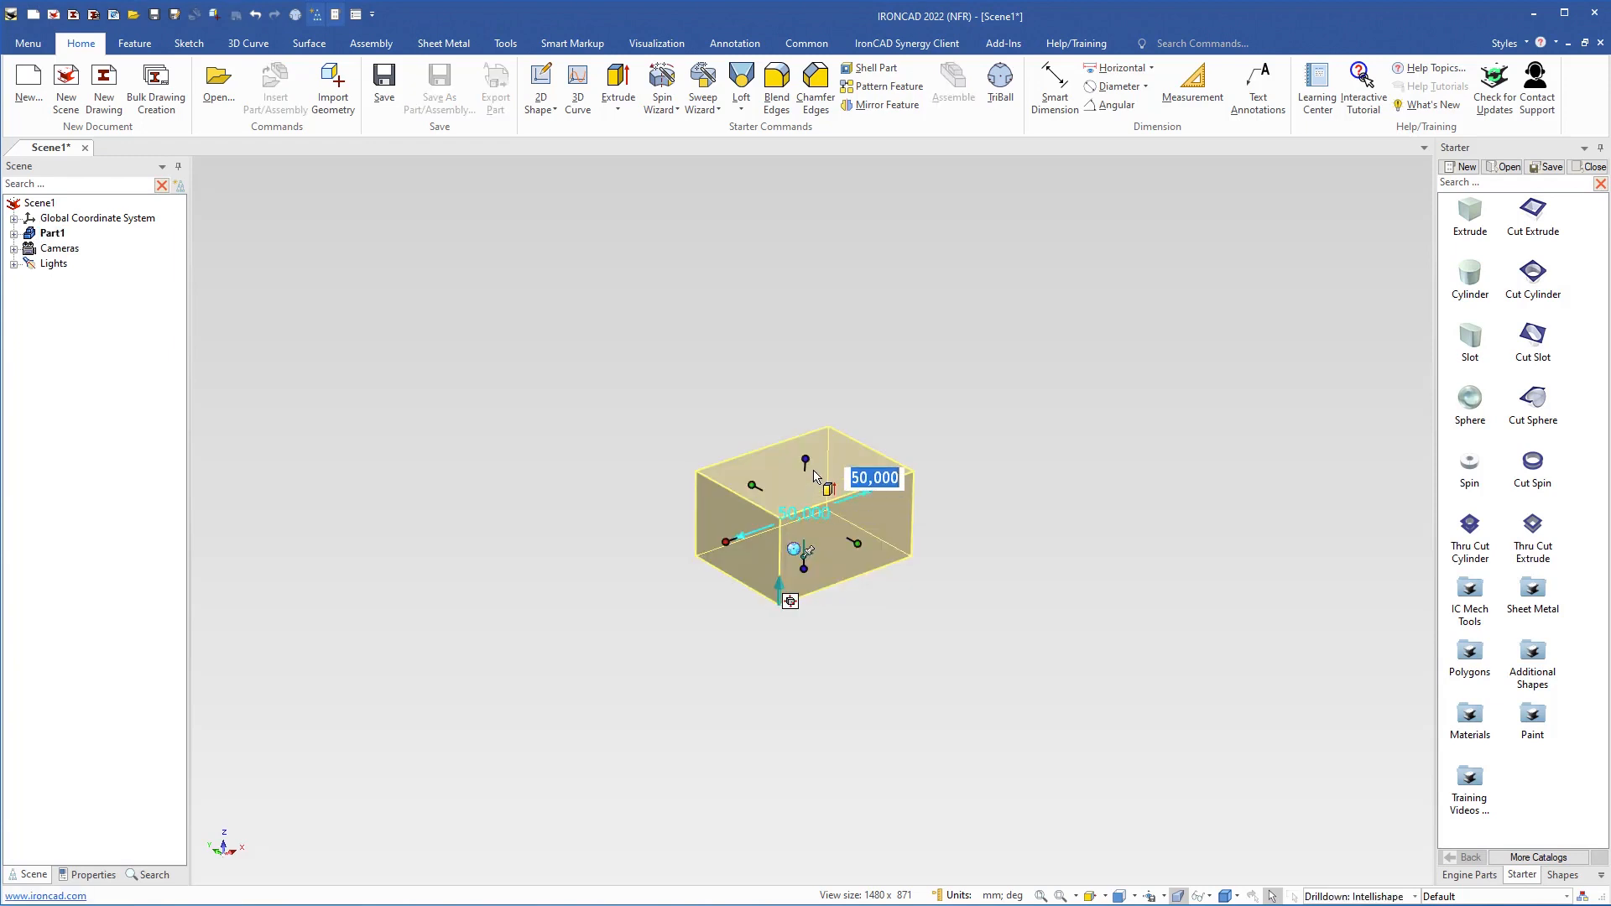
Set the block's sizebox to length 120, width 100 and height 60
right_click(814, 457)
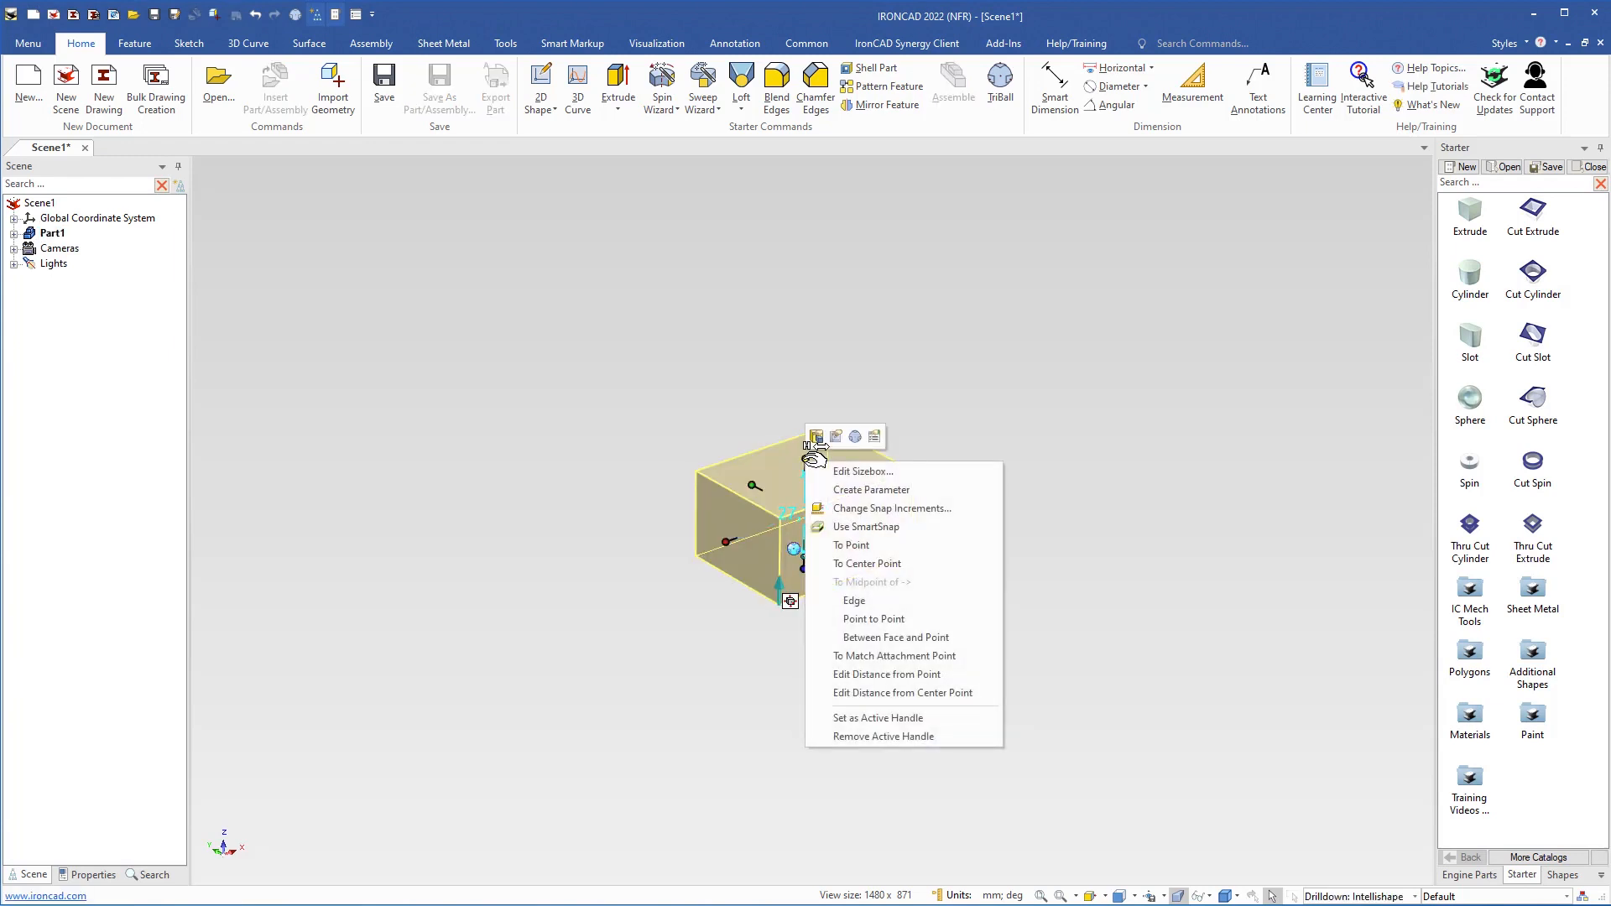
click(854, 471)
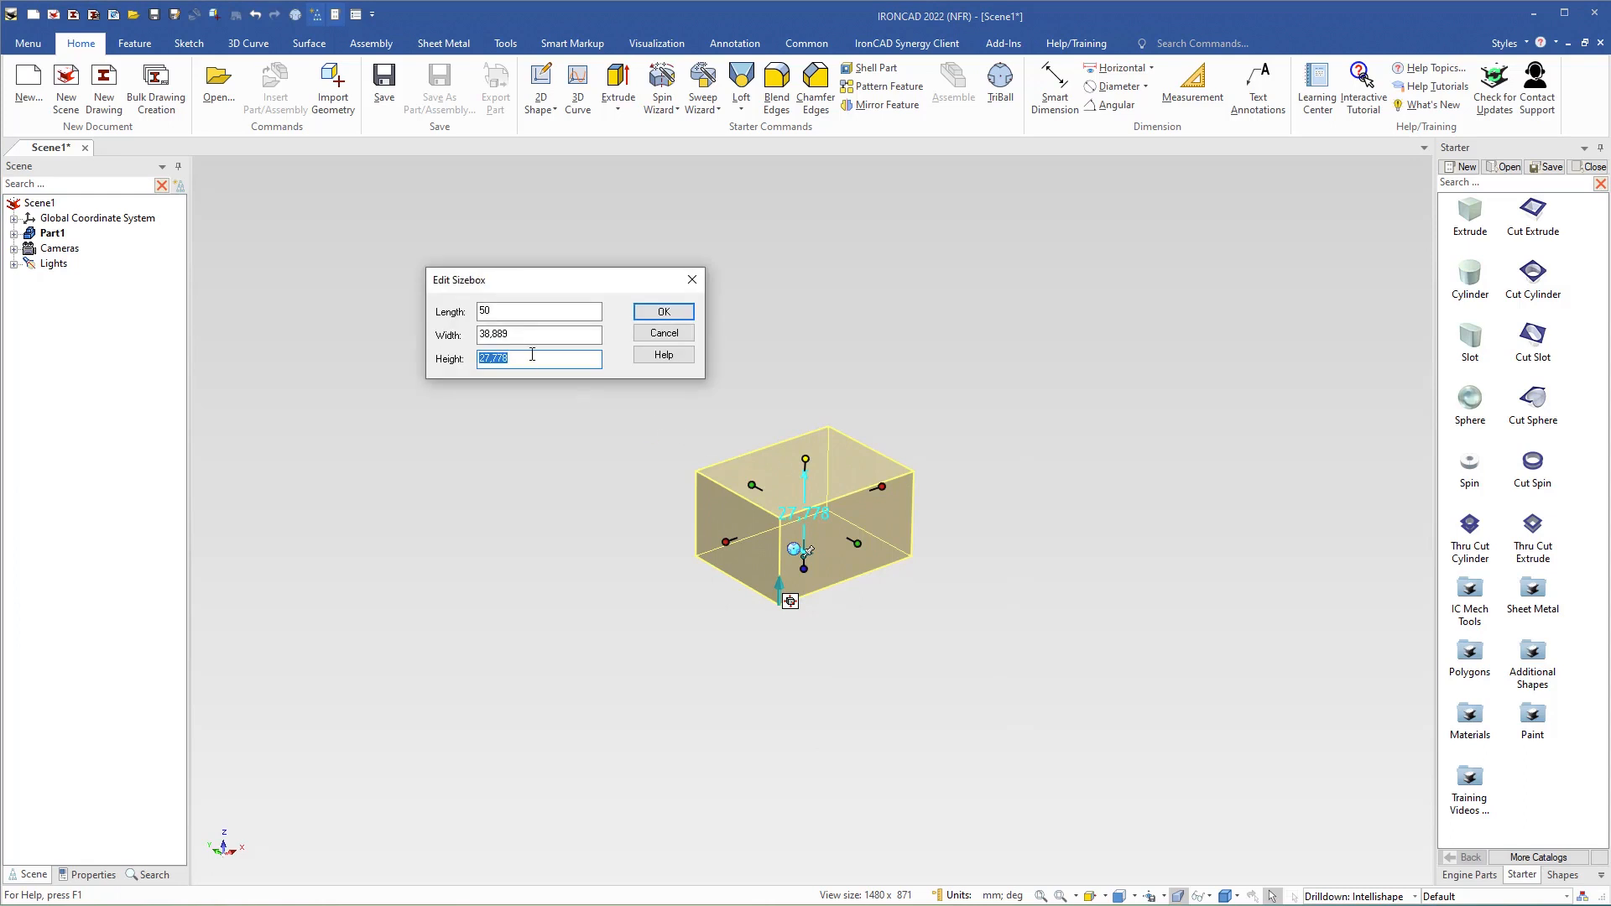
text(60)
drag(522, 335, 450, 314)
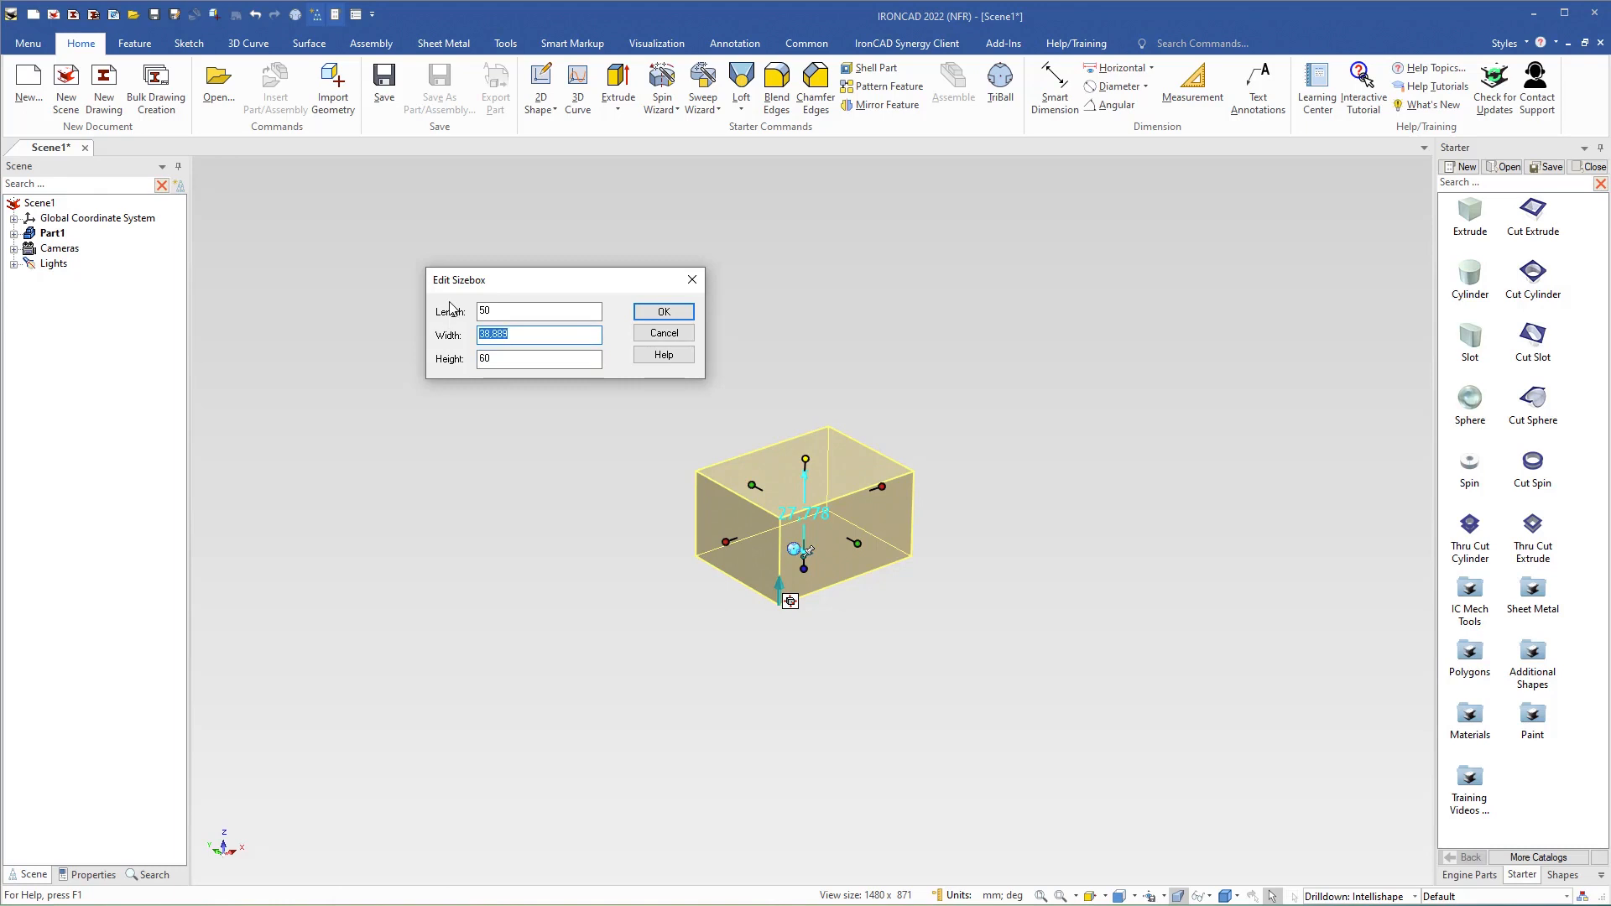
text(100)
drag(521, 311, 454, 300)
text(12)
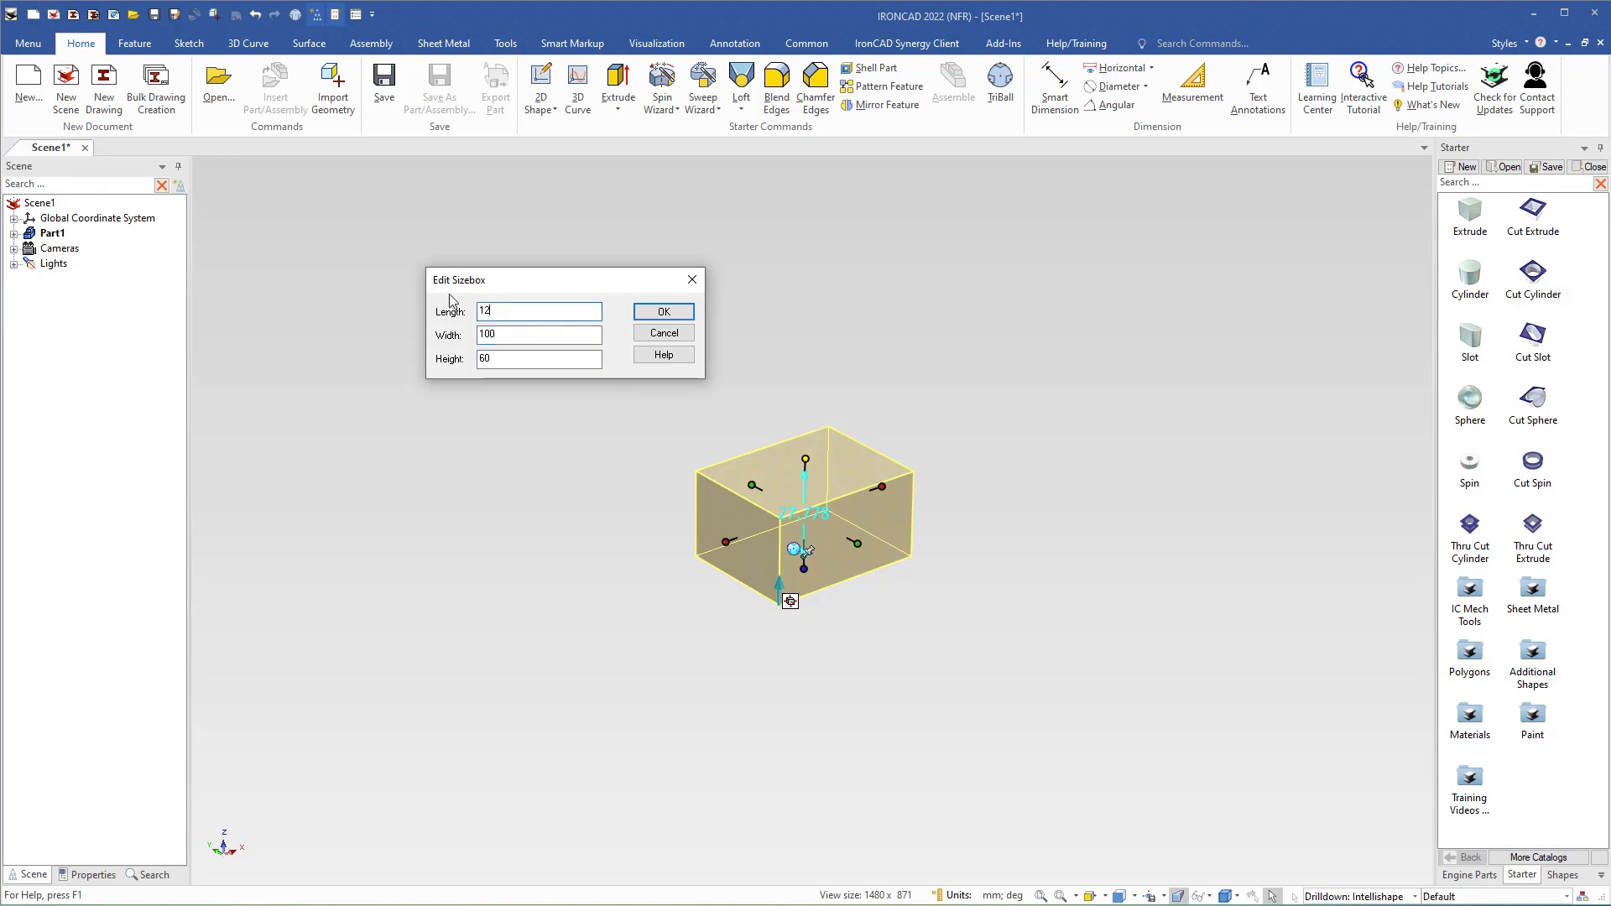
text(0)
key(Return)
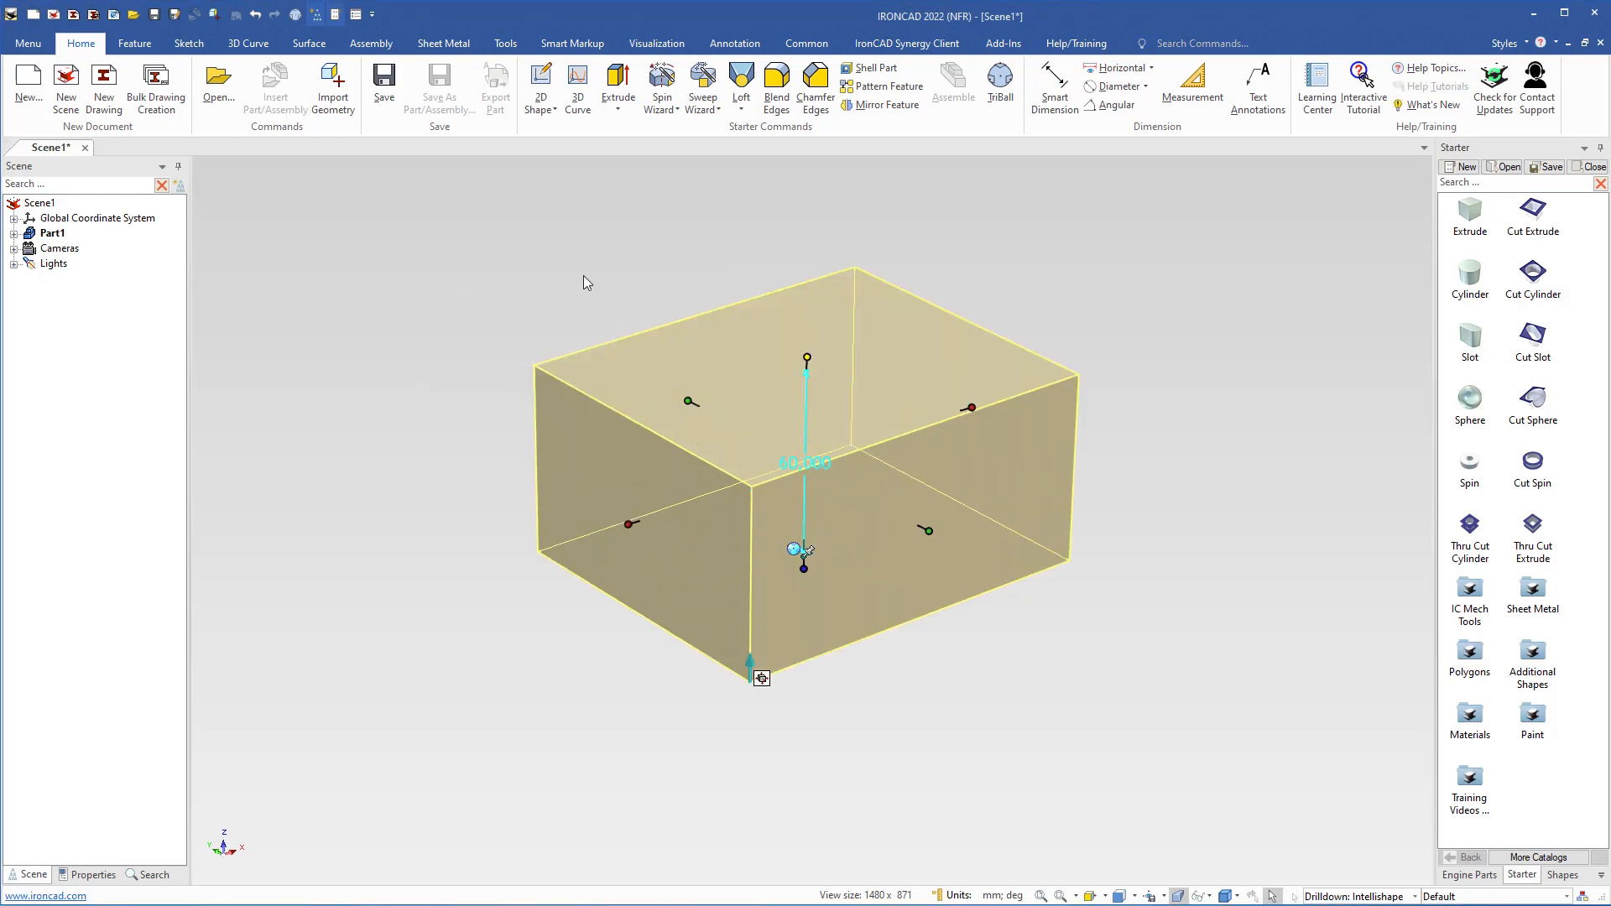
Try a Cut Cylinder on the block's top face, centred on one of its short edges, and delete it
key(ctrl+7)
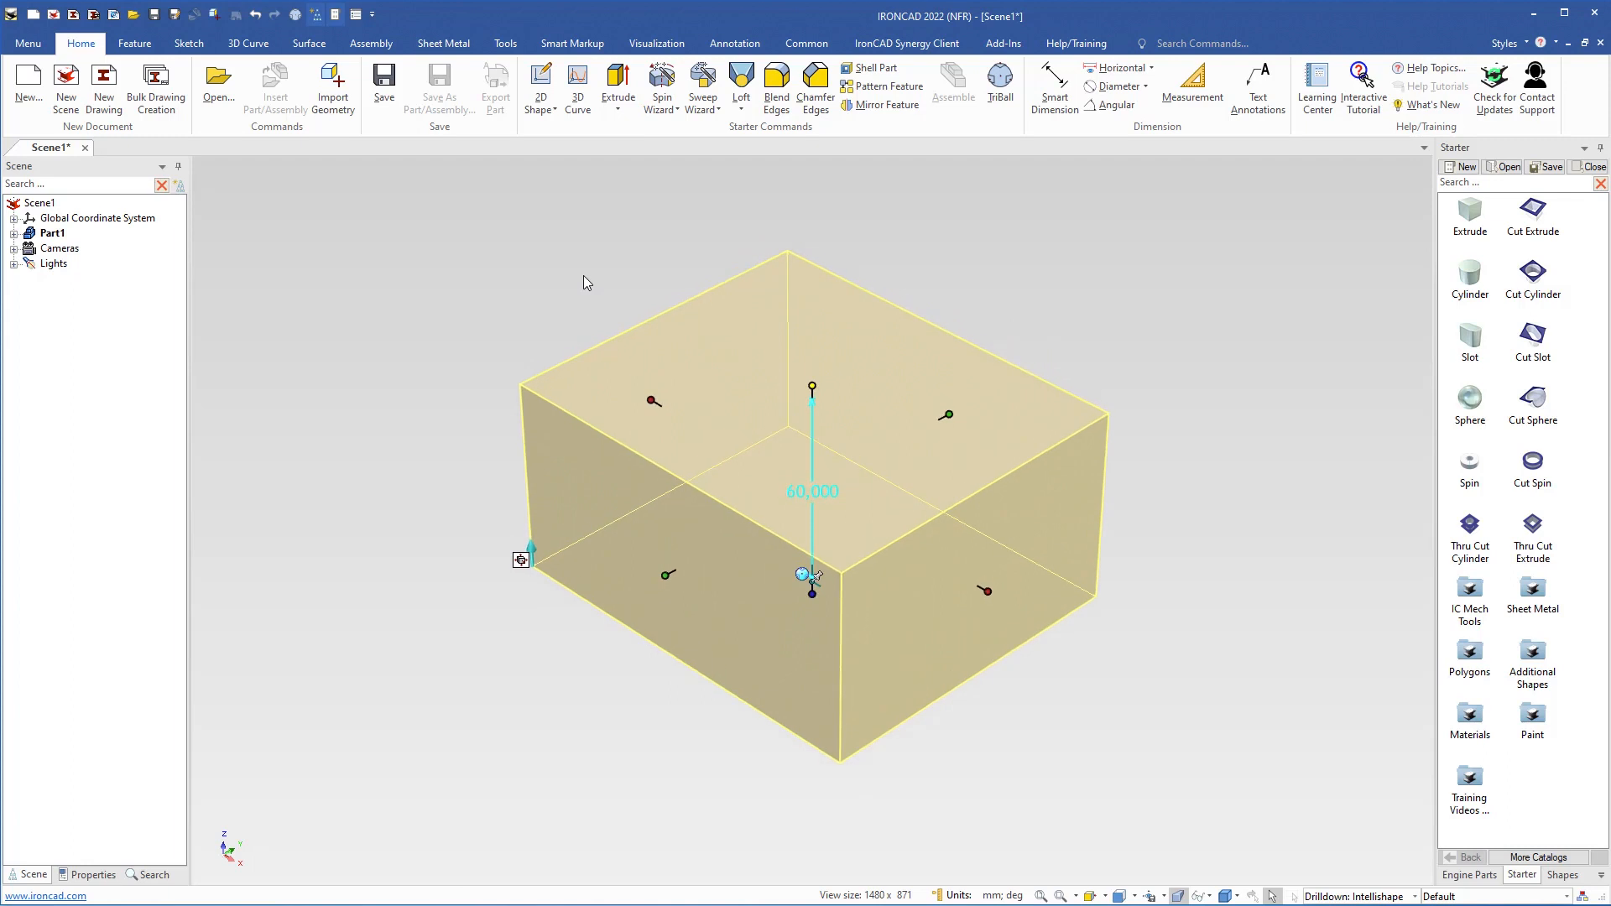
click(1084, 328)
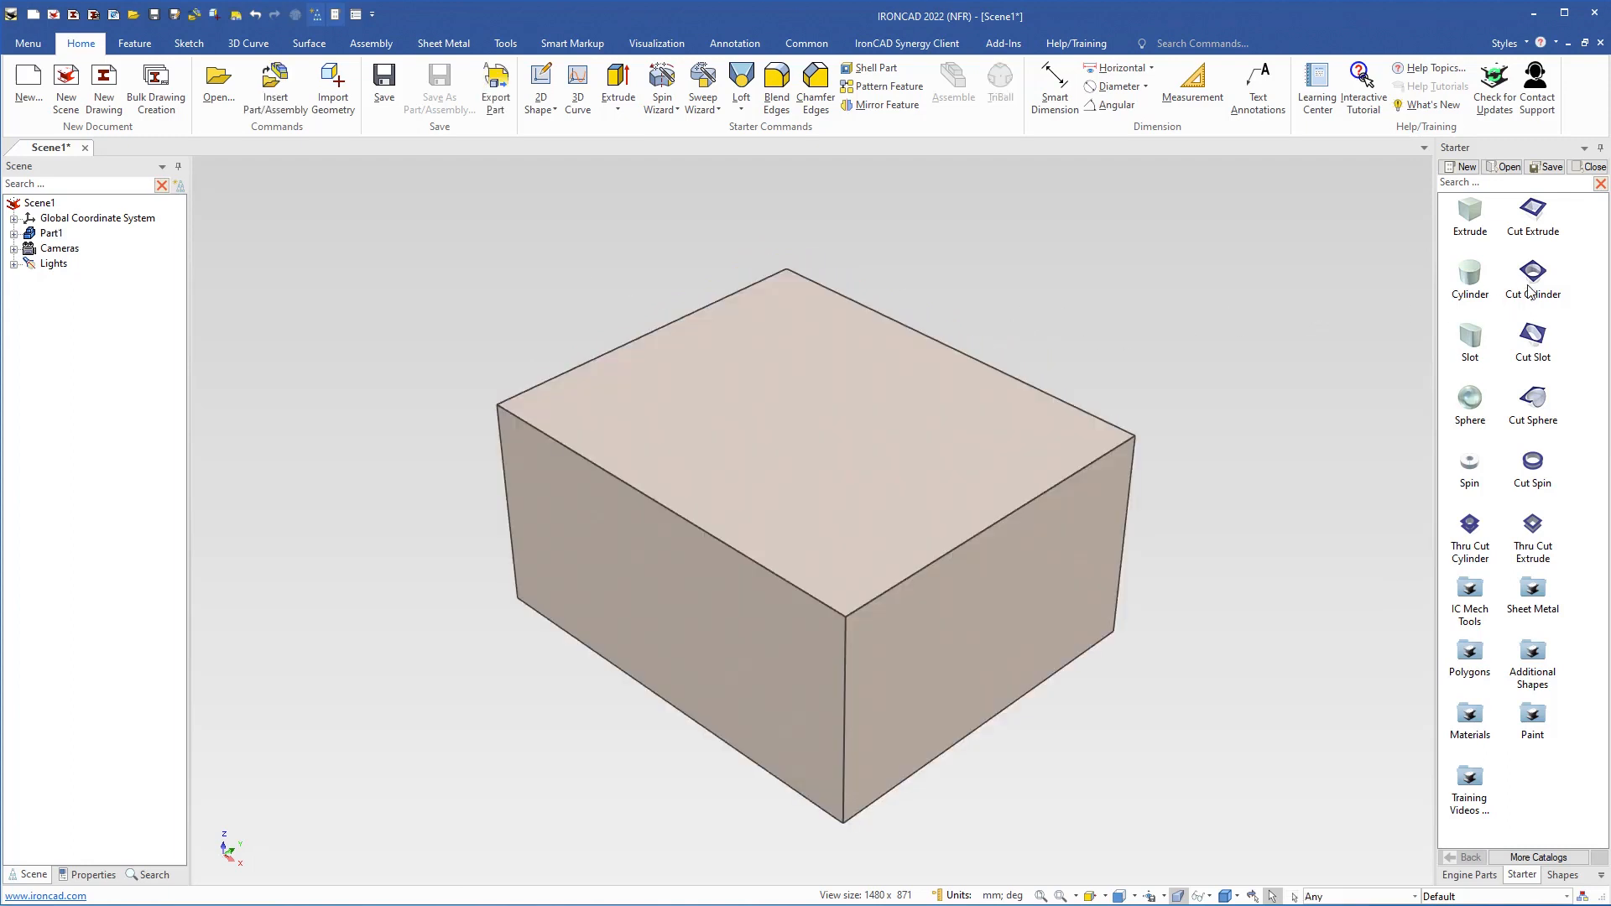
drag(1528, 279, 969, 544)
drag(969, 544, 969, 543)
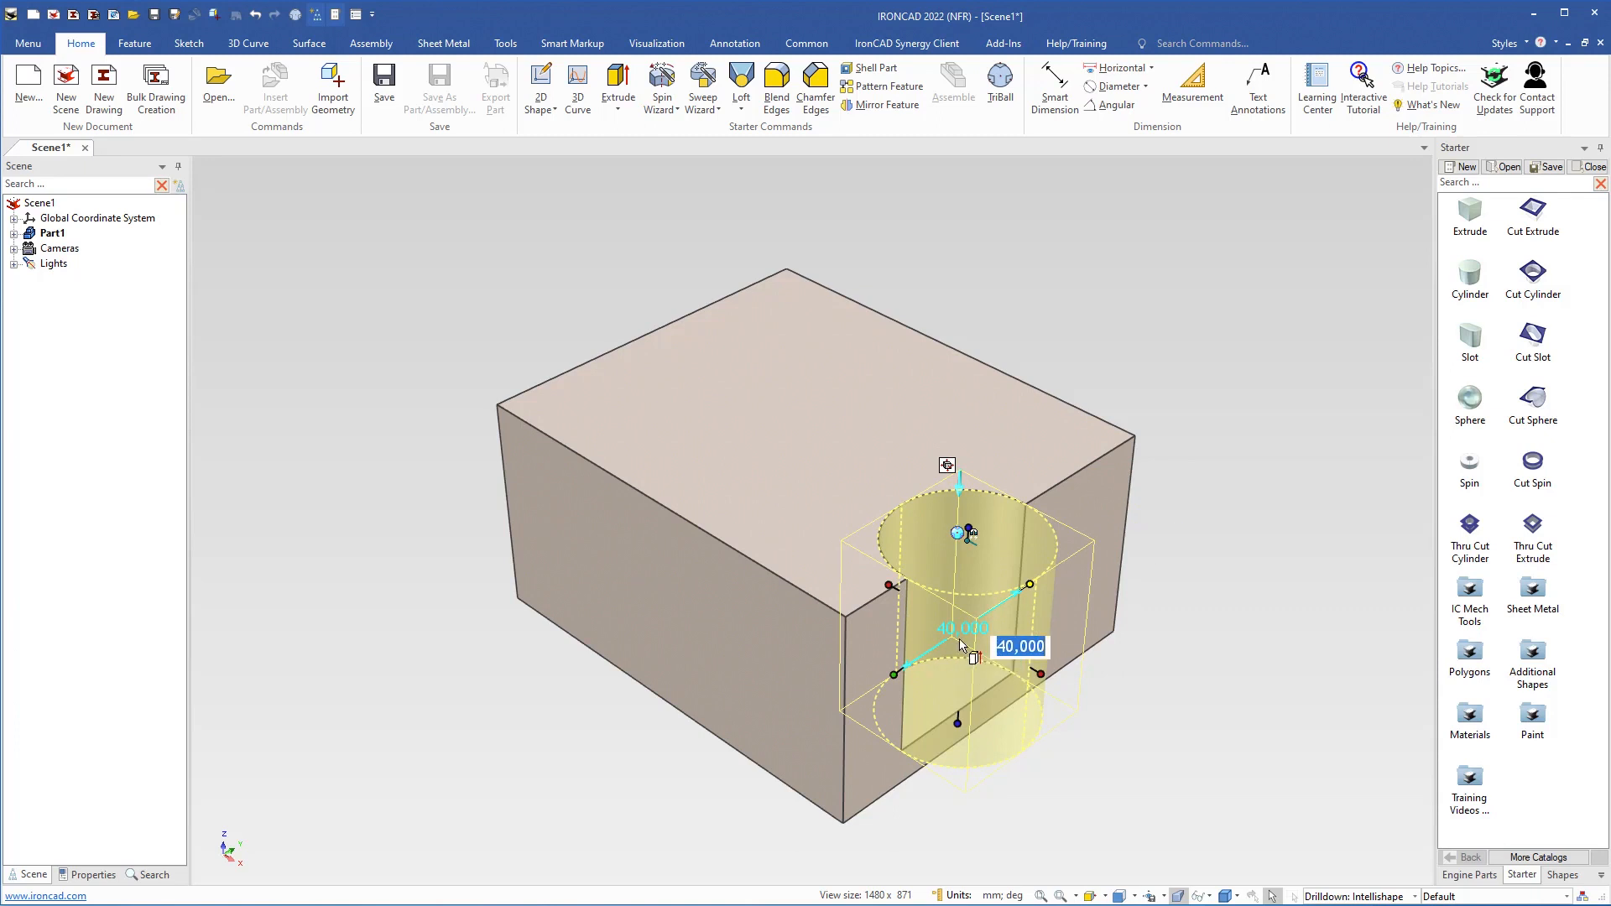
key(Delete)
Try Cut Cylinders on two adjacent side faces of the block, each centred on the face's upper edge
middle_drag(674, 665, 883, 592)
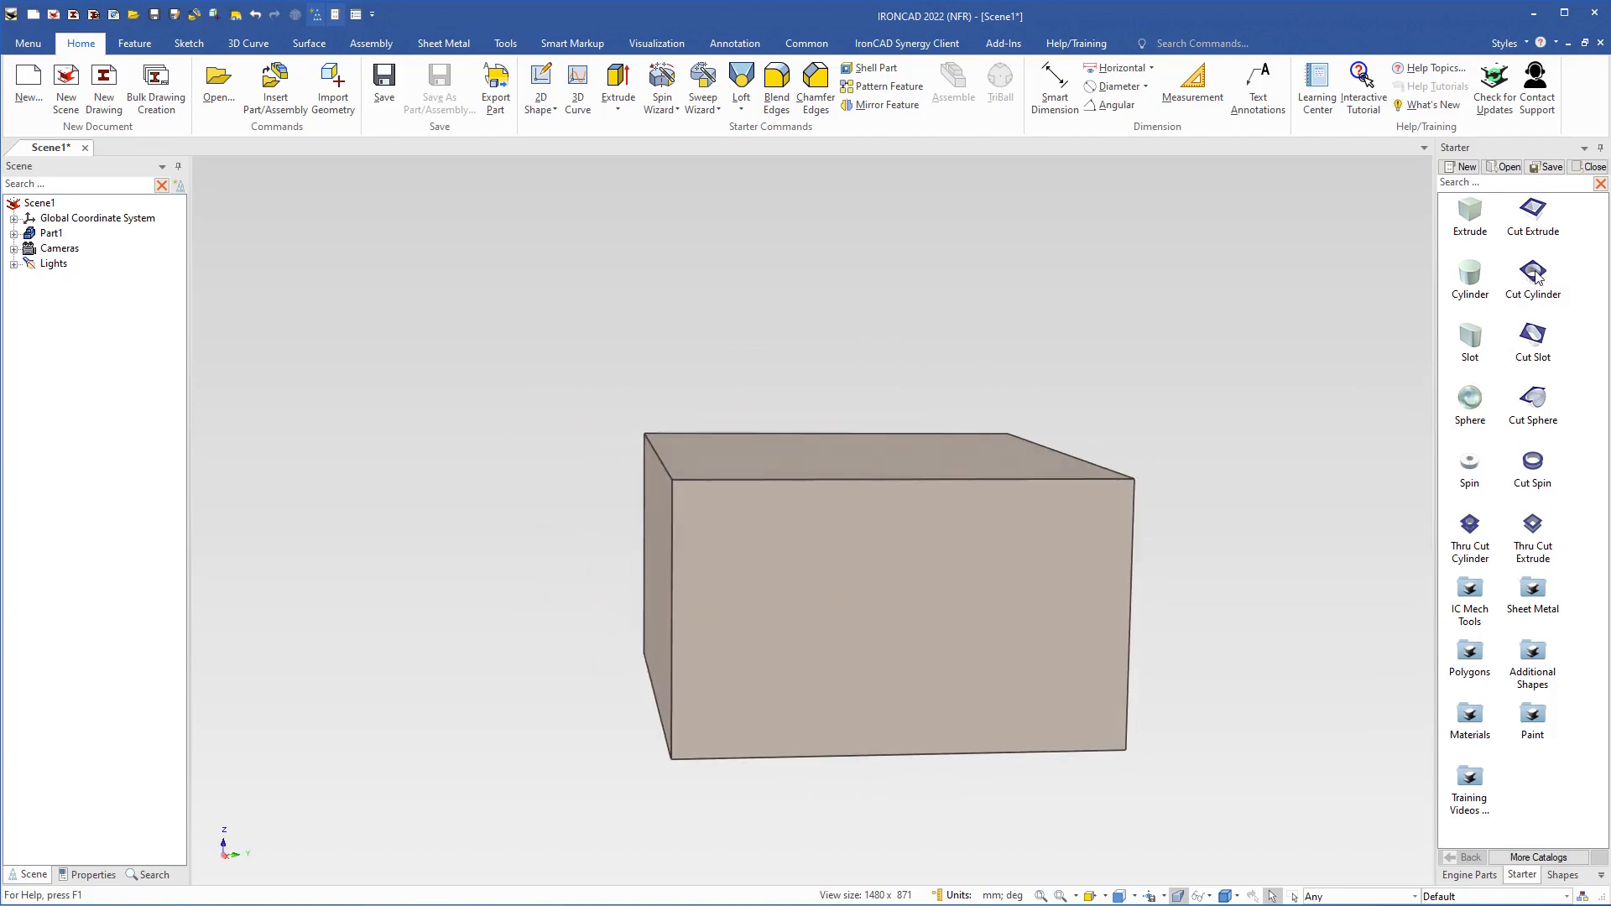
drag(1532, 273, 856, 482)
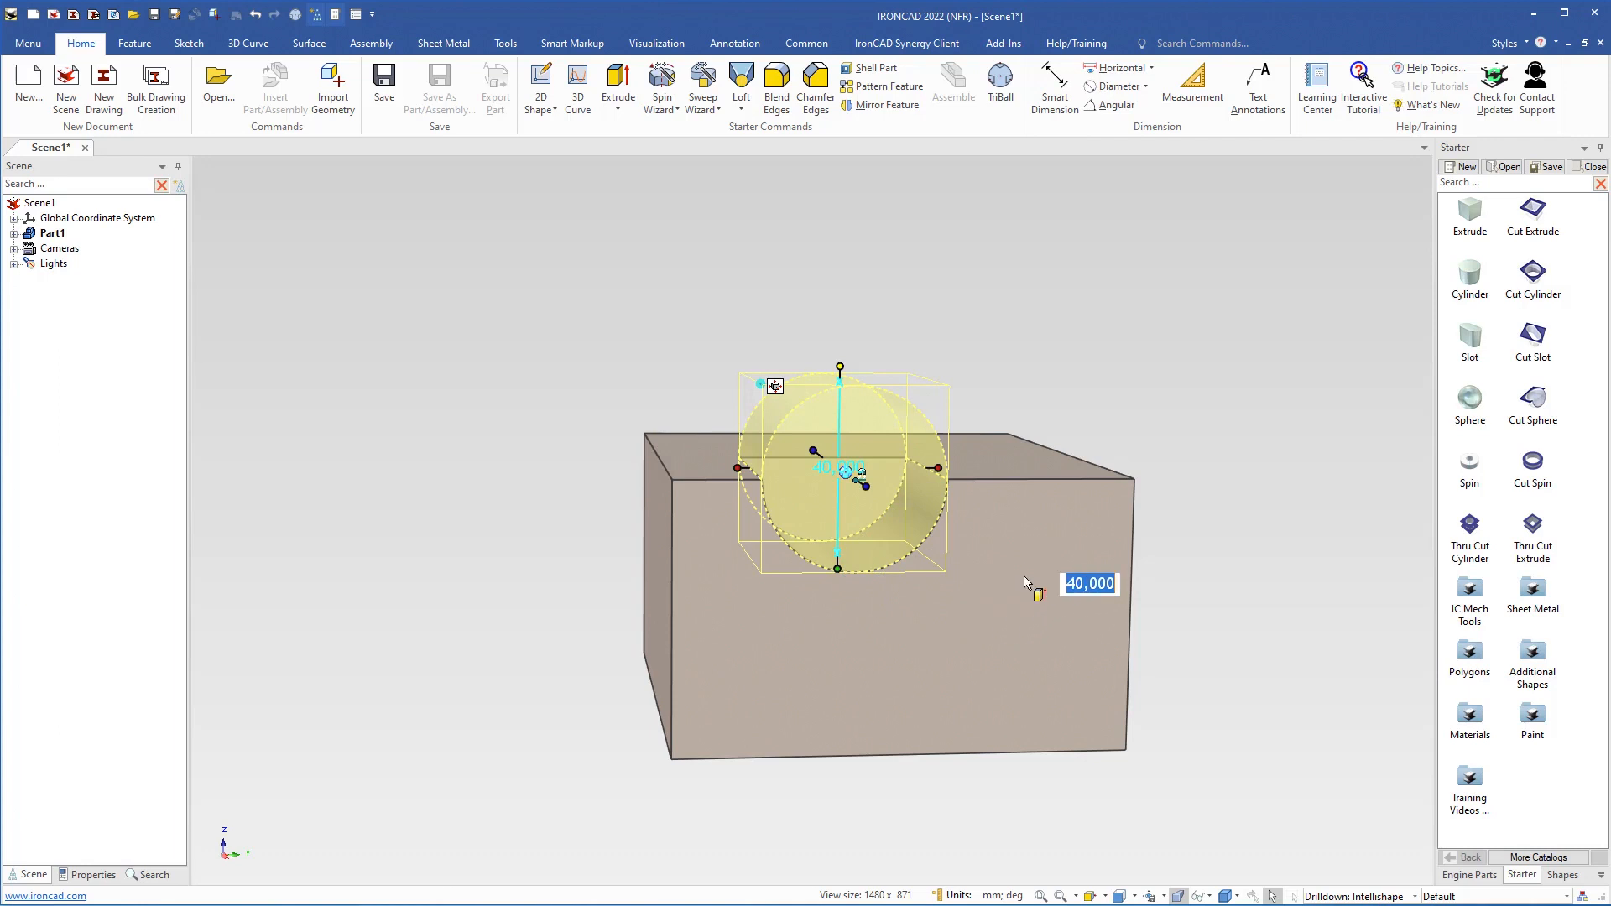
middle_drag(740, 673, 1120, 647)
middle_drag(799, 594, 783, 580)
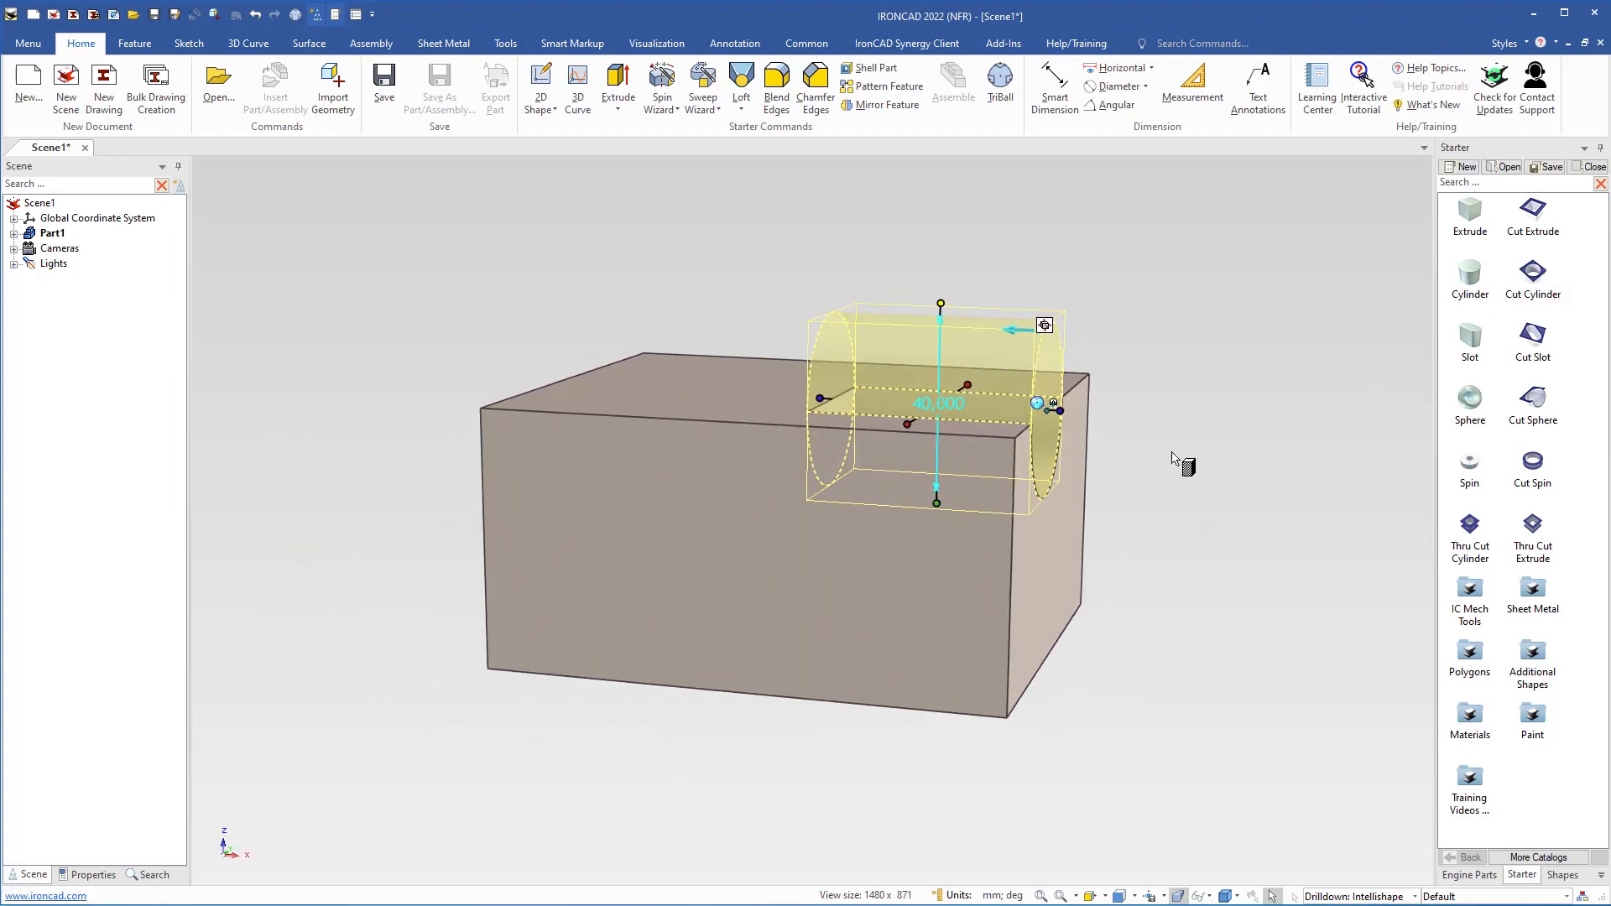
drag(790, 426, 791, 426)
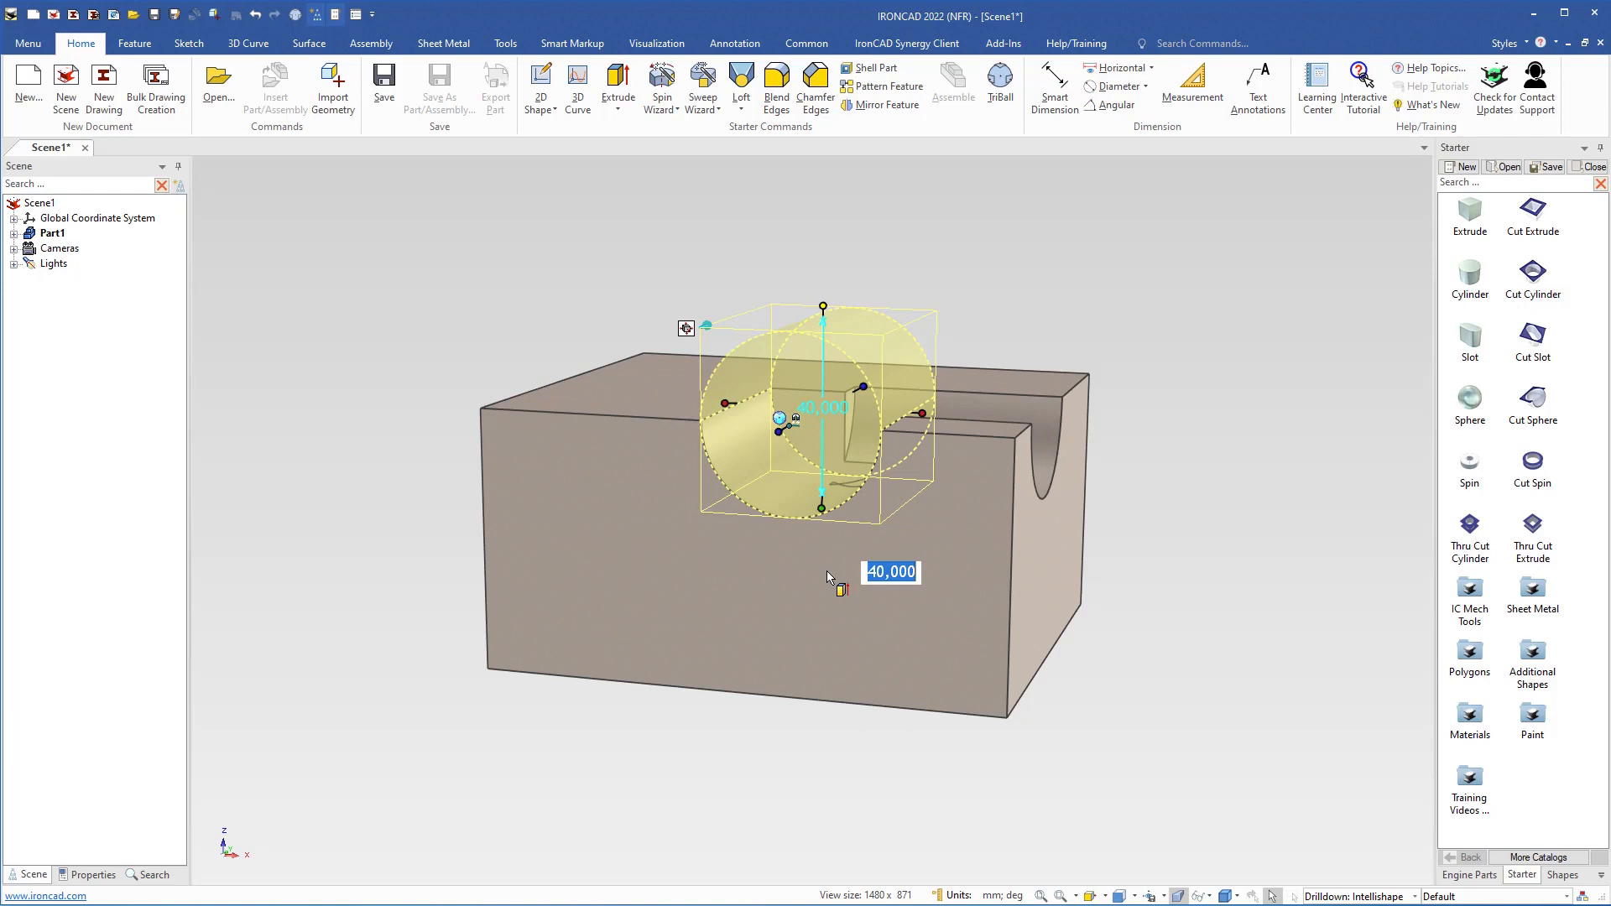
mouse_move(839, 591)
middle_down()
mouse_move(853, 609)
mouse_move(864, 587)
middle_up()
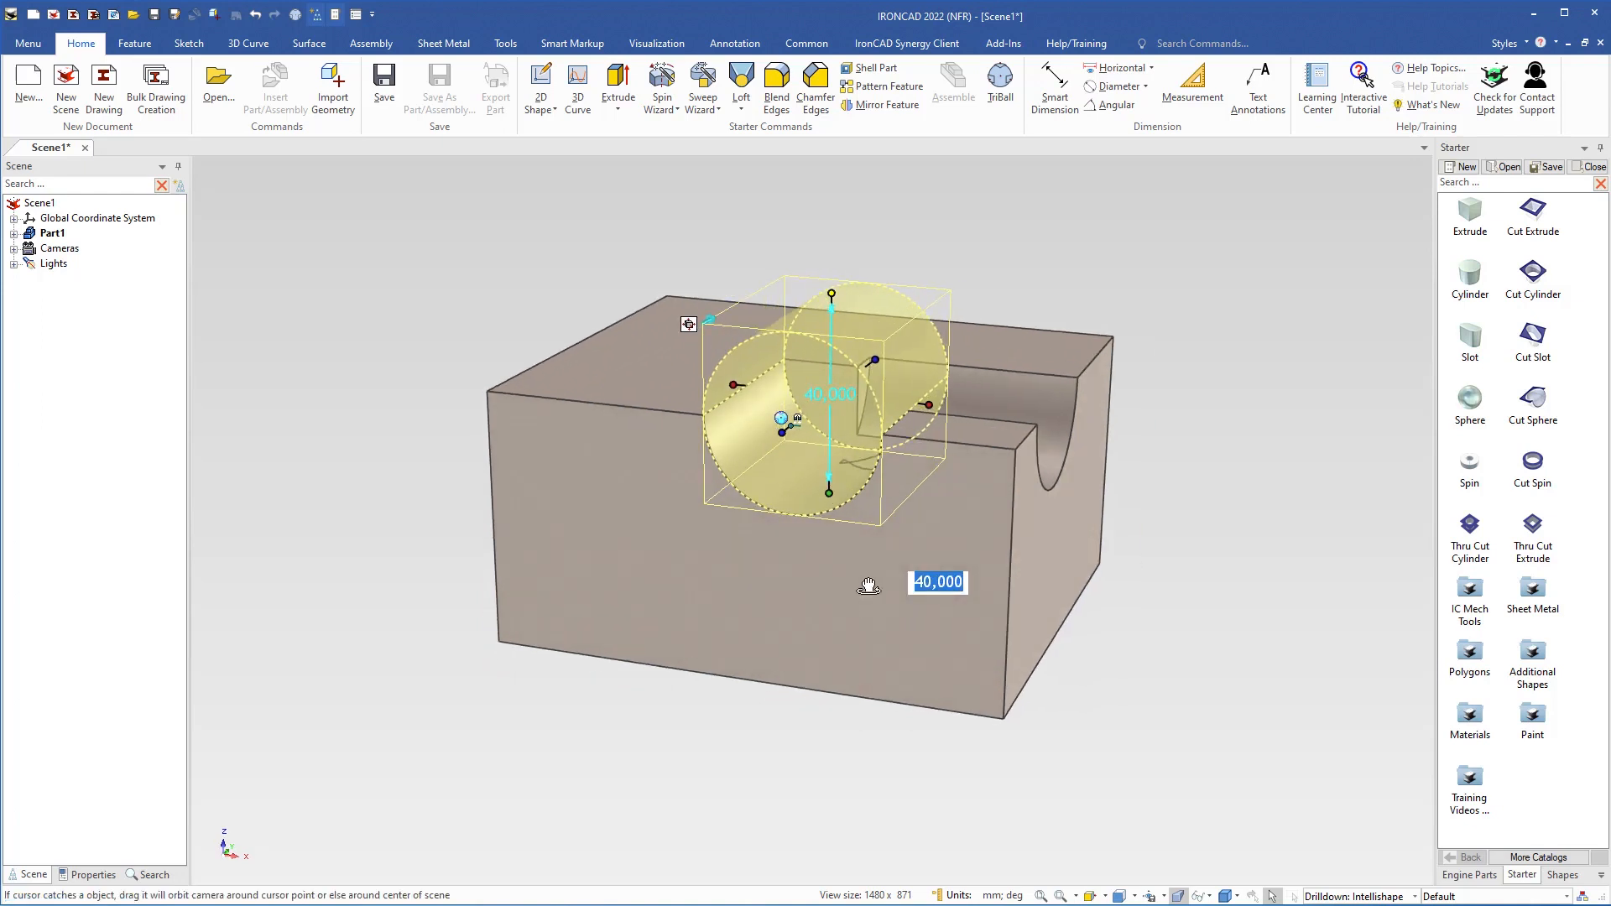
Delete both cut cylinders from the block's side faces
key(Delete)
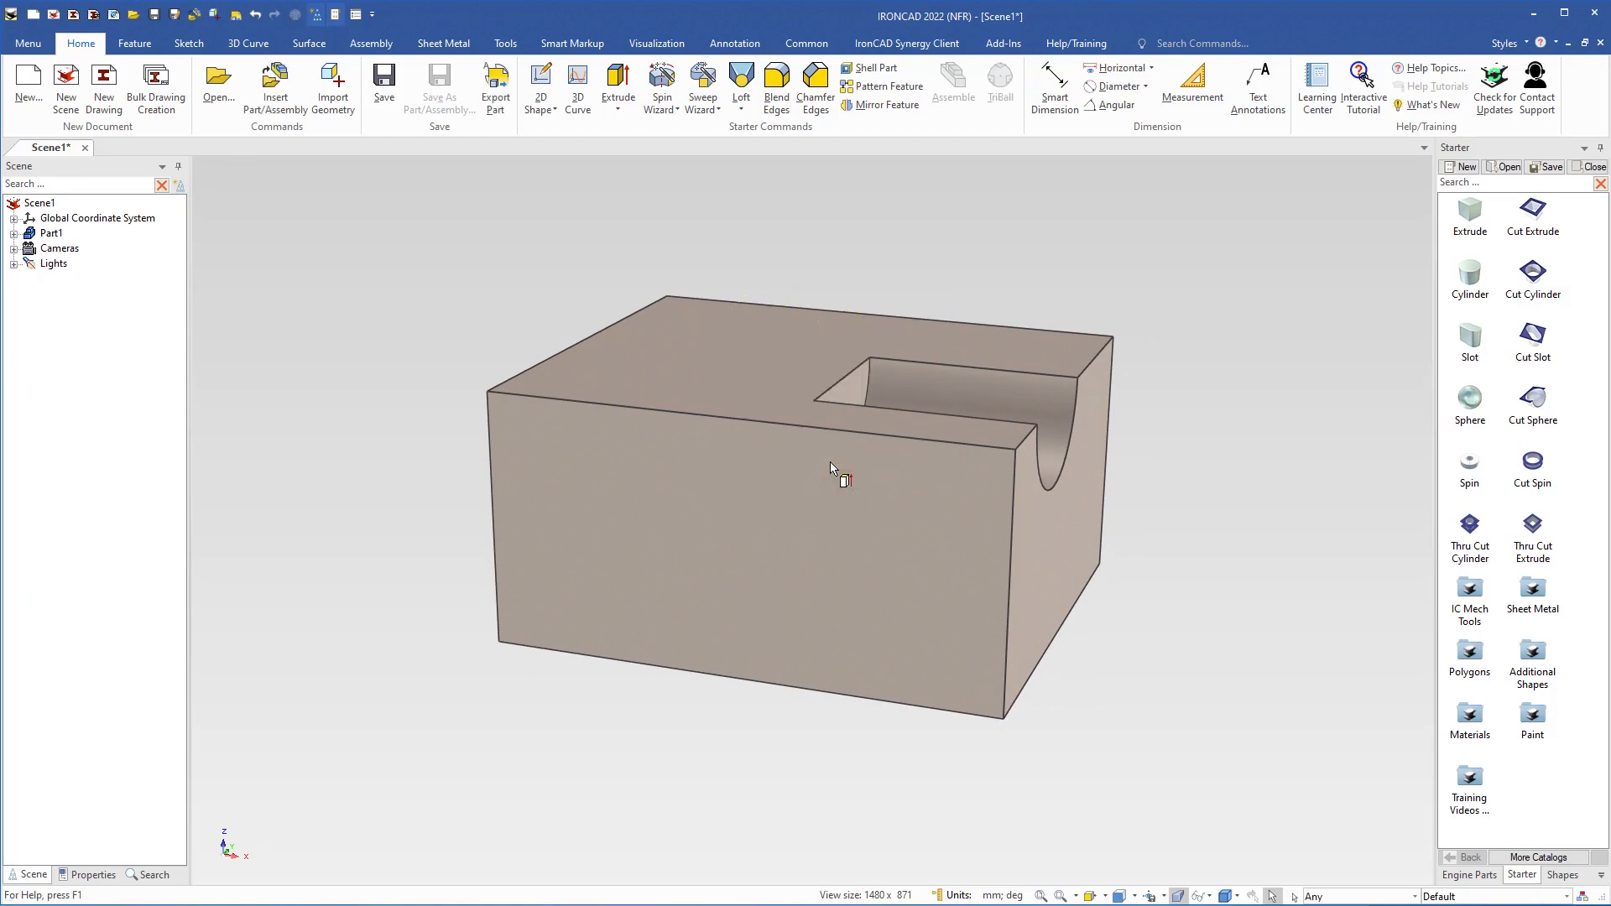
key(ctrl+z)
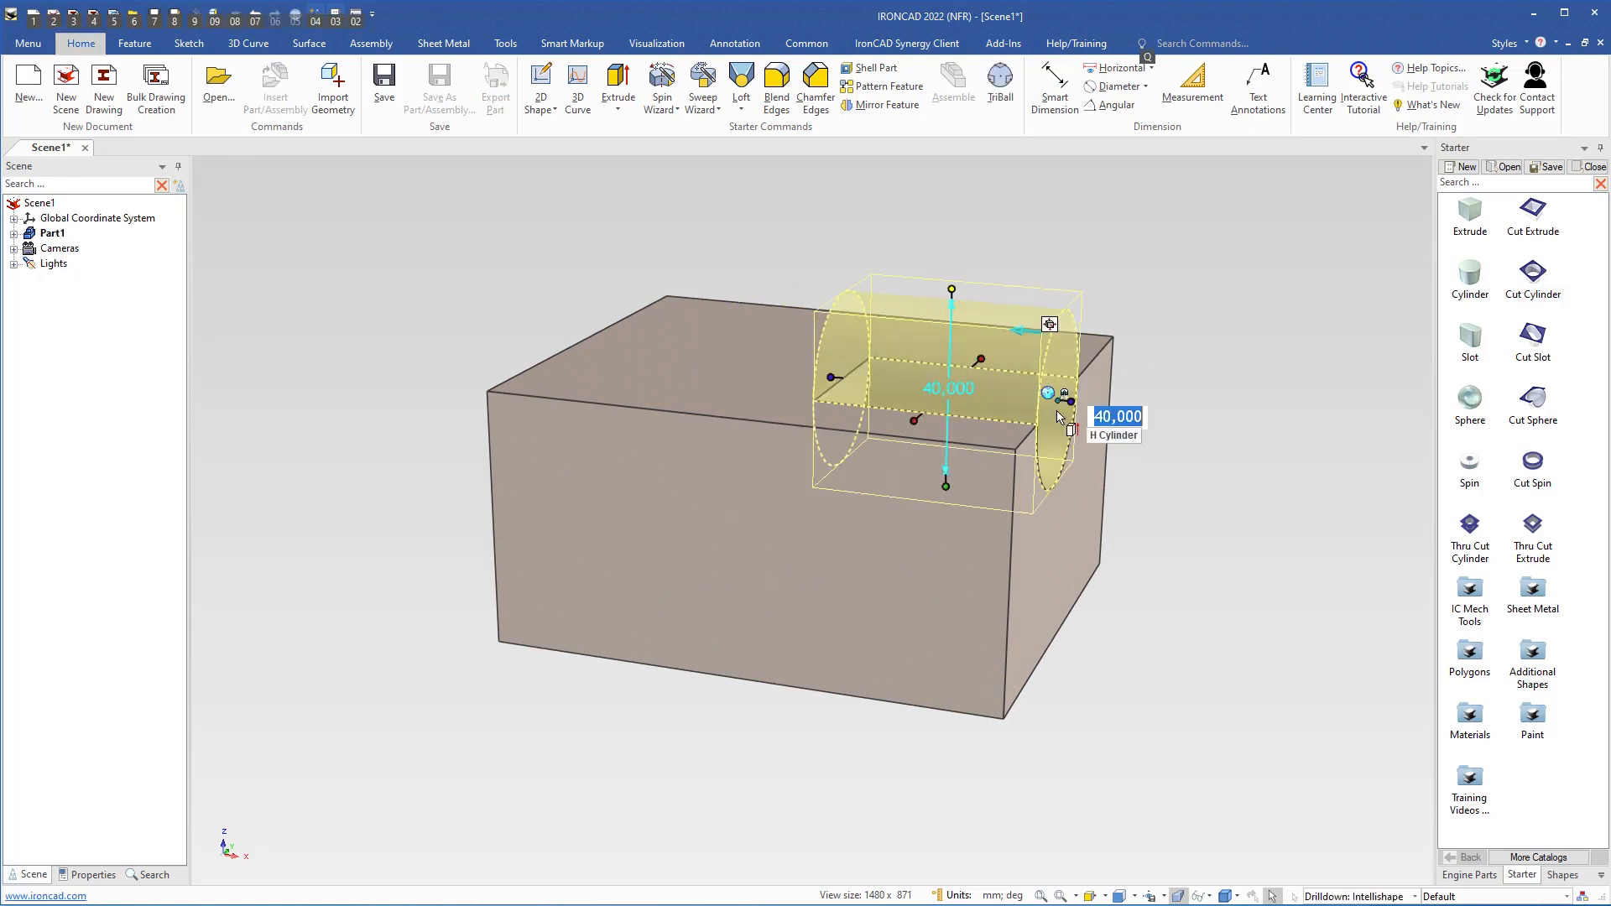
key(Delete)
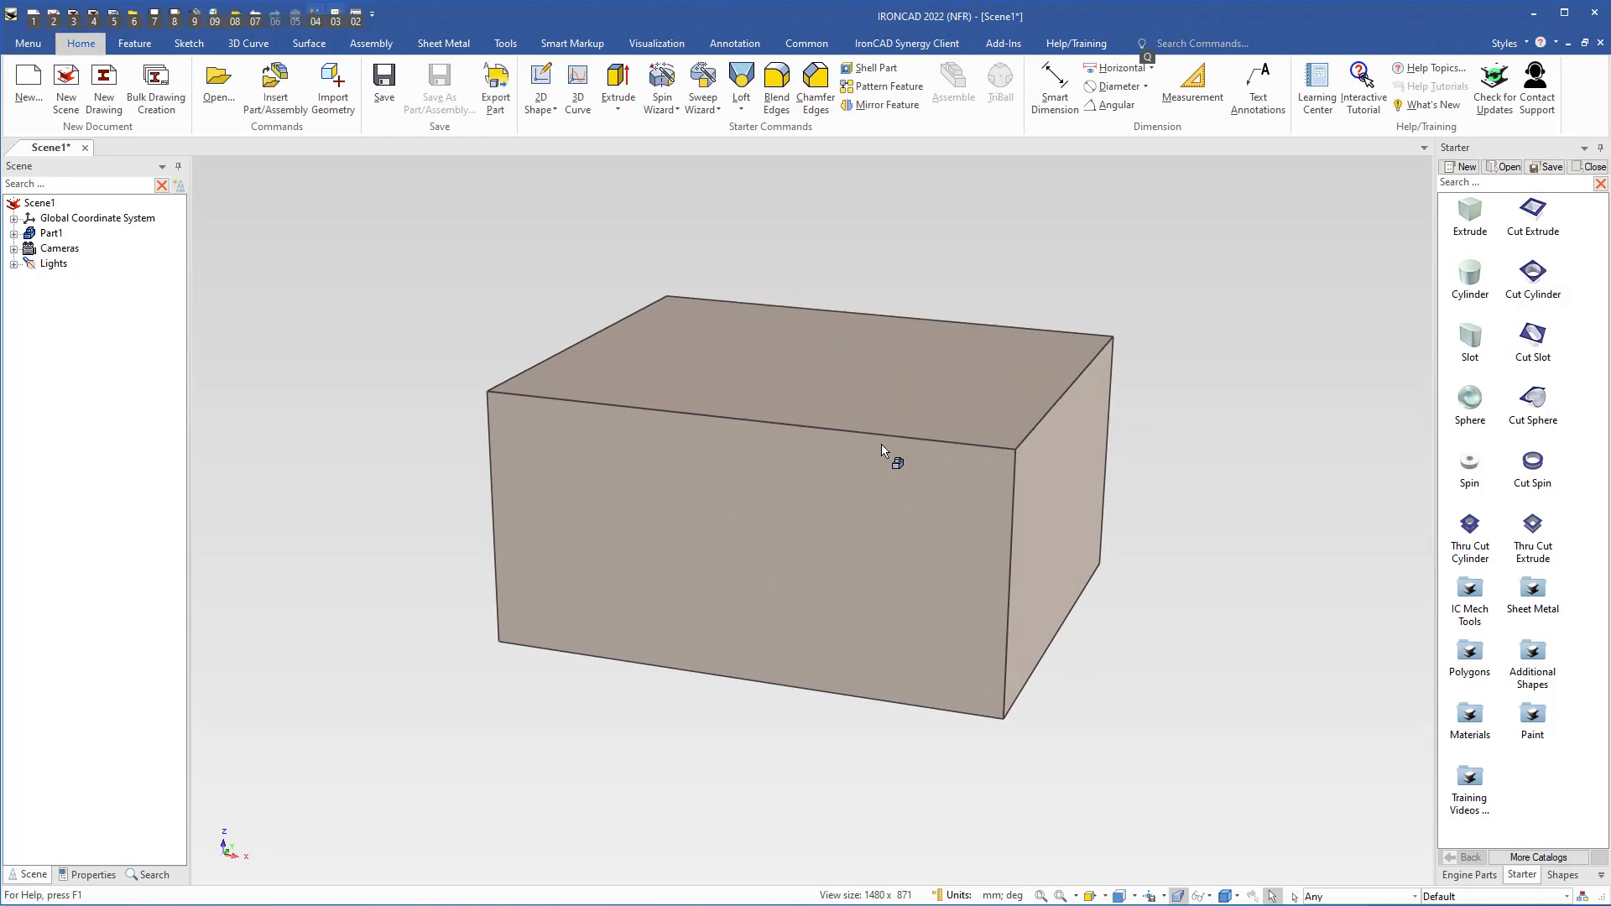
Place a Cut Cylinder at the centre of the block's top face and set its diameter to 10 mm
key(F8)
key(F8)
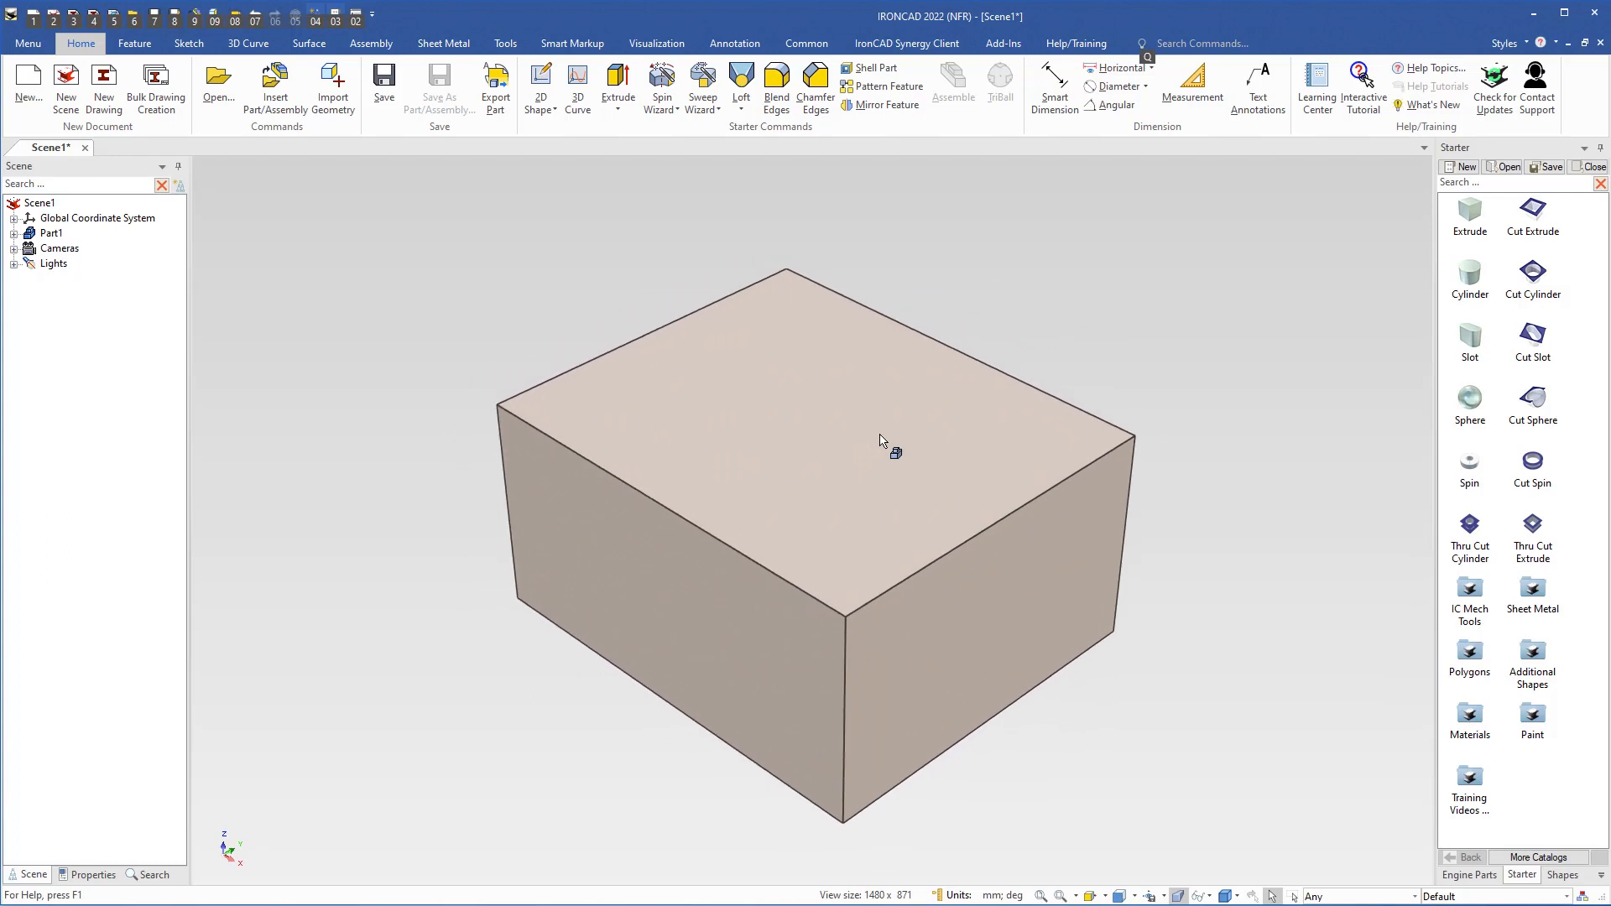
drag(1534, 273, 820, 424)
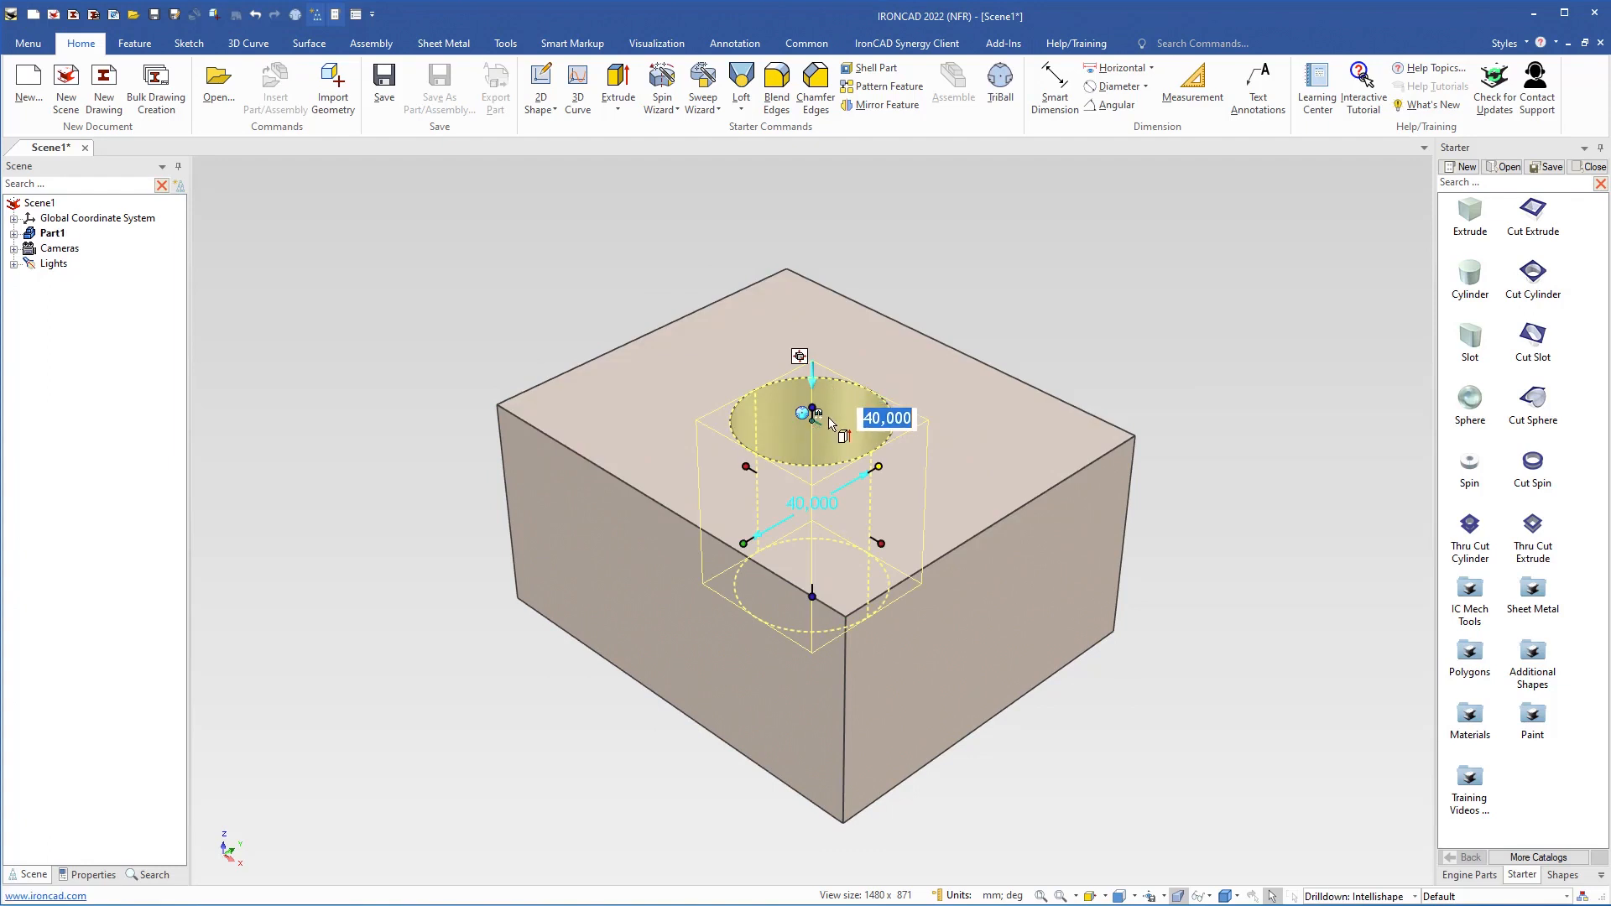
text(10)
key(Return)
Rotate the hole's anchor 45° about its horizontal axis with the TriBall
scroll(810, 472, up, 3)
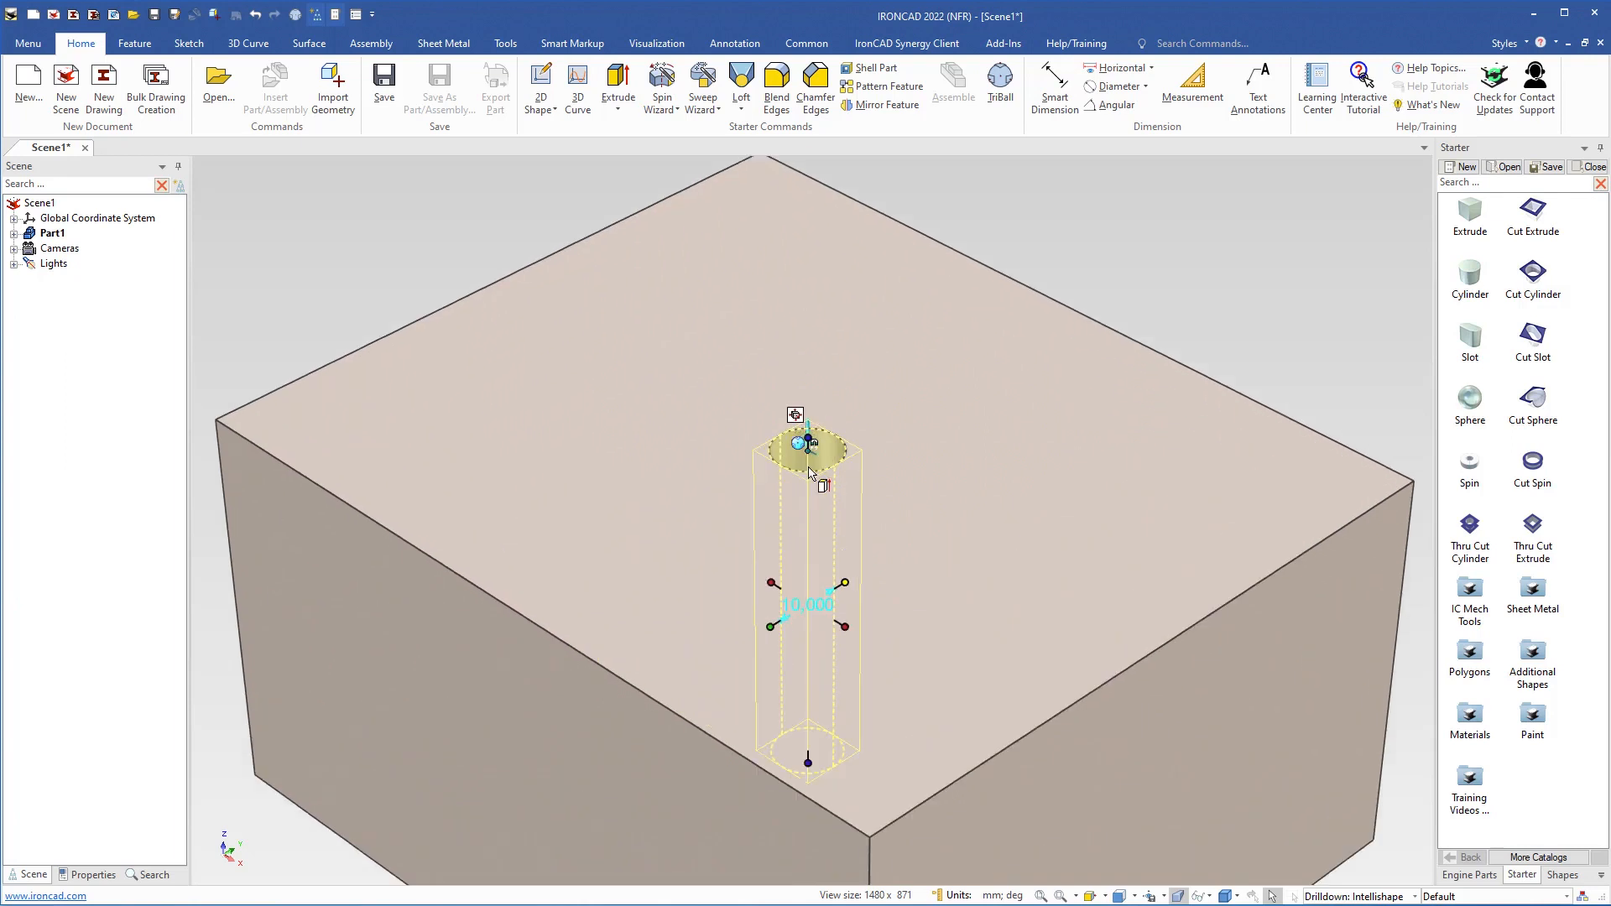
scroll(810, 472, up, 5)
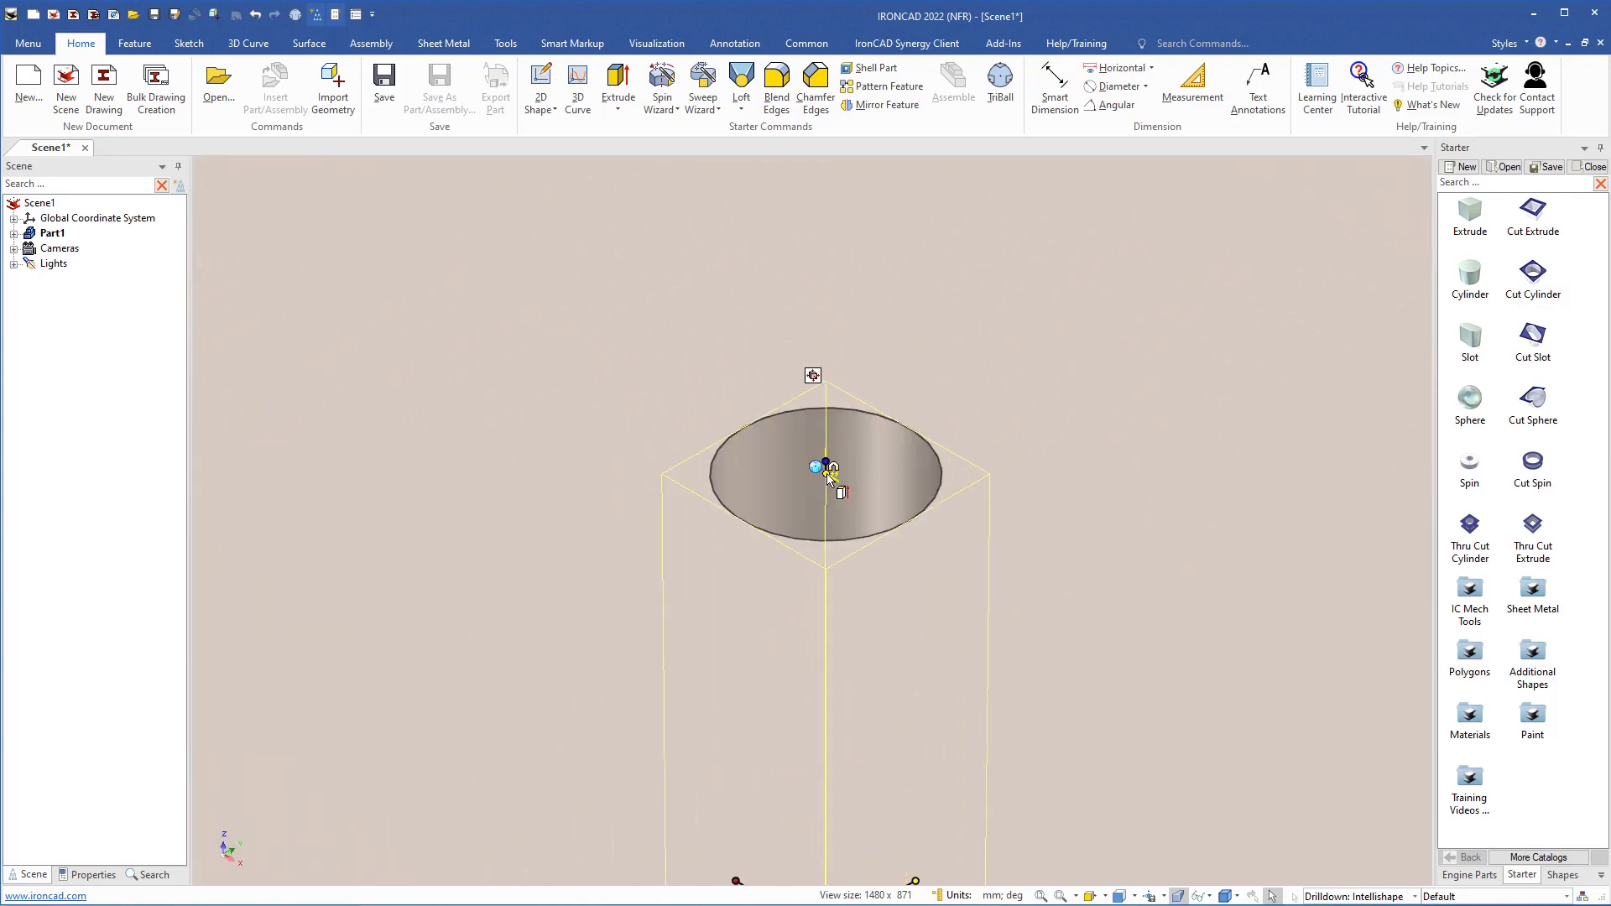
scroll(828, 476, up, 2)
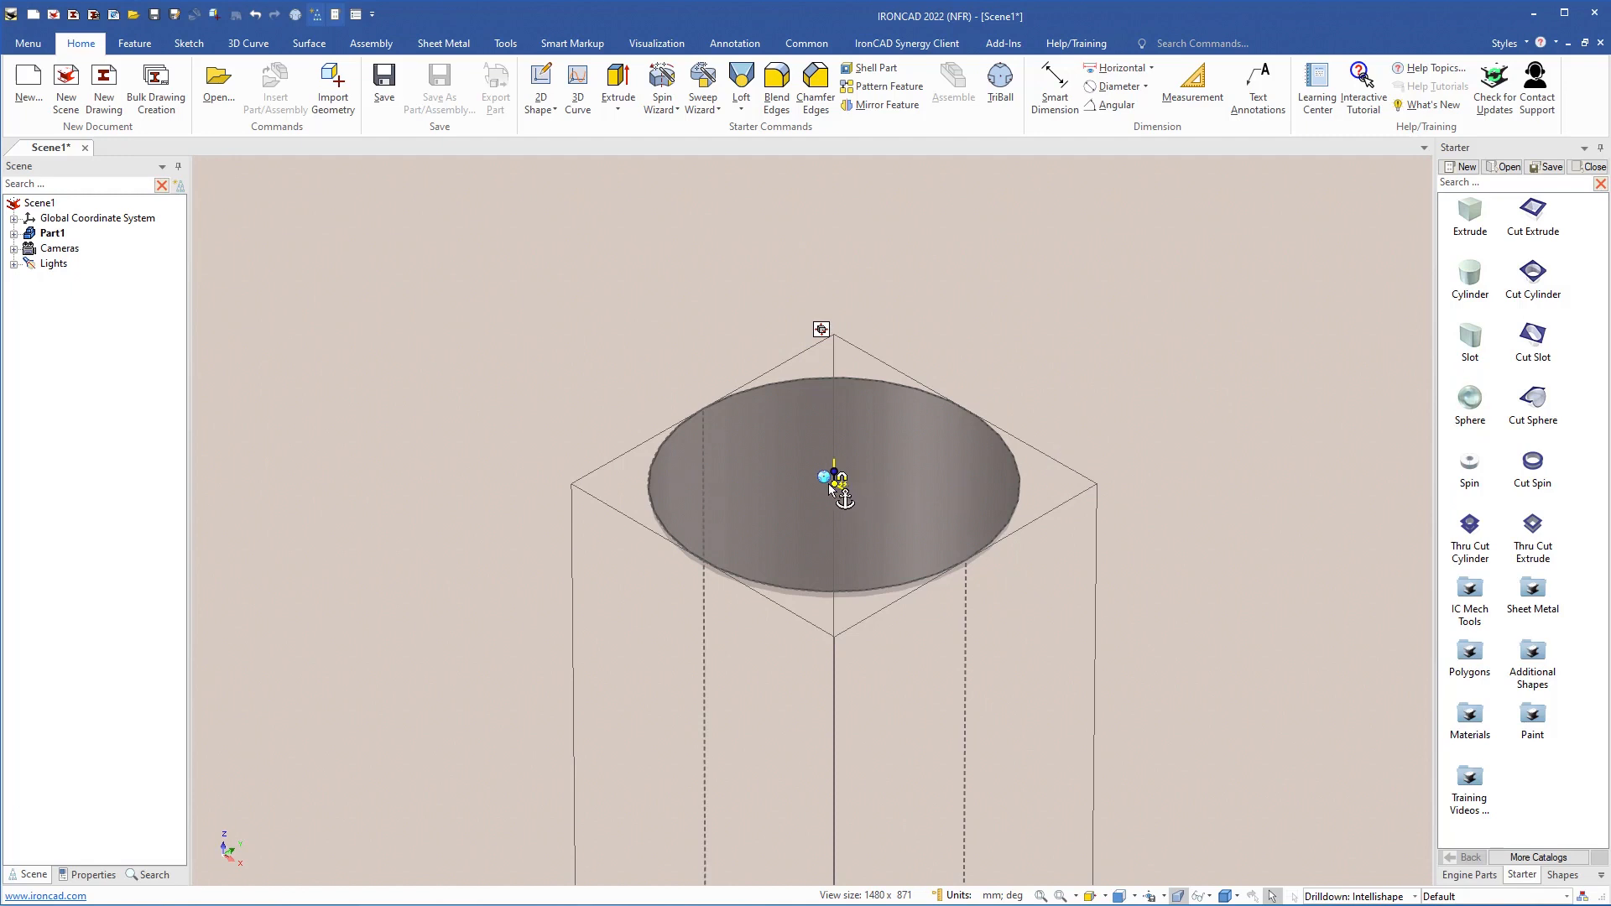
key(F10)
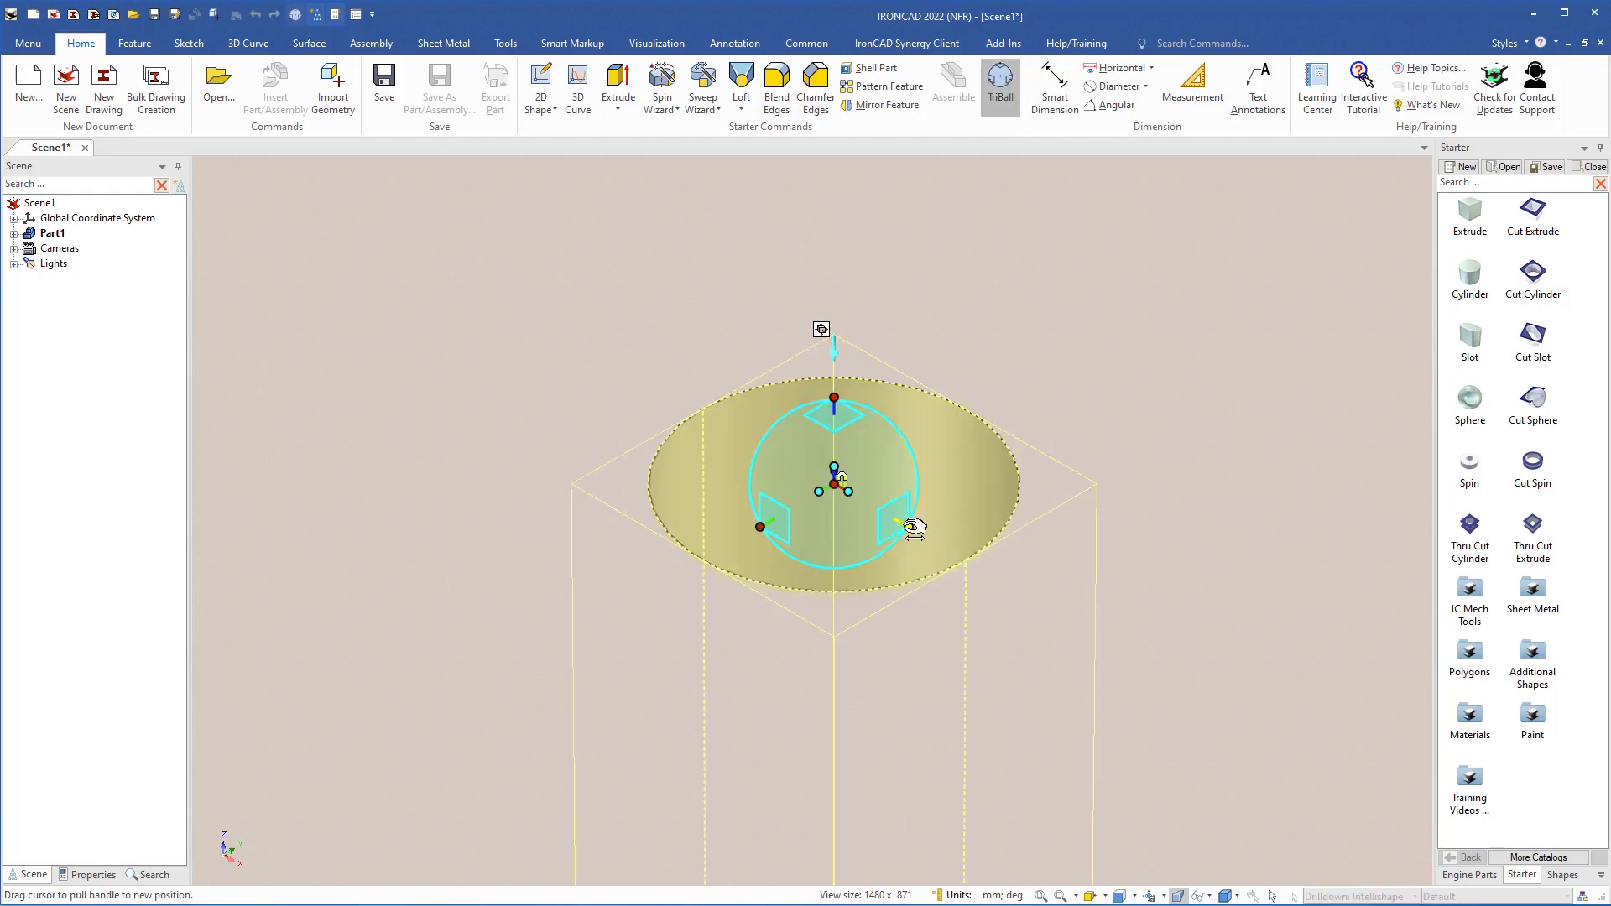
click(912, 527)
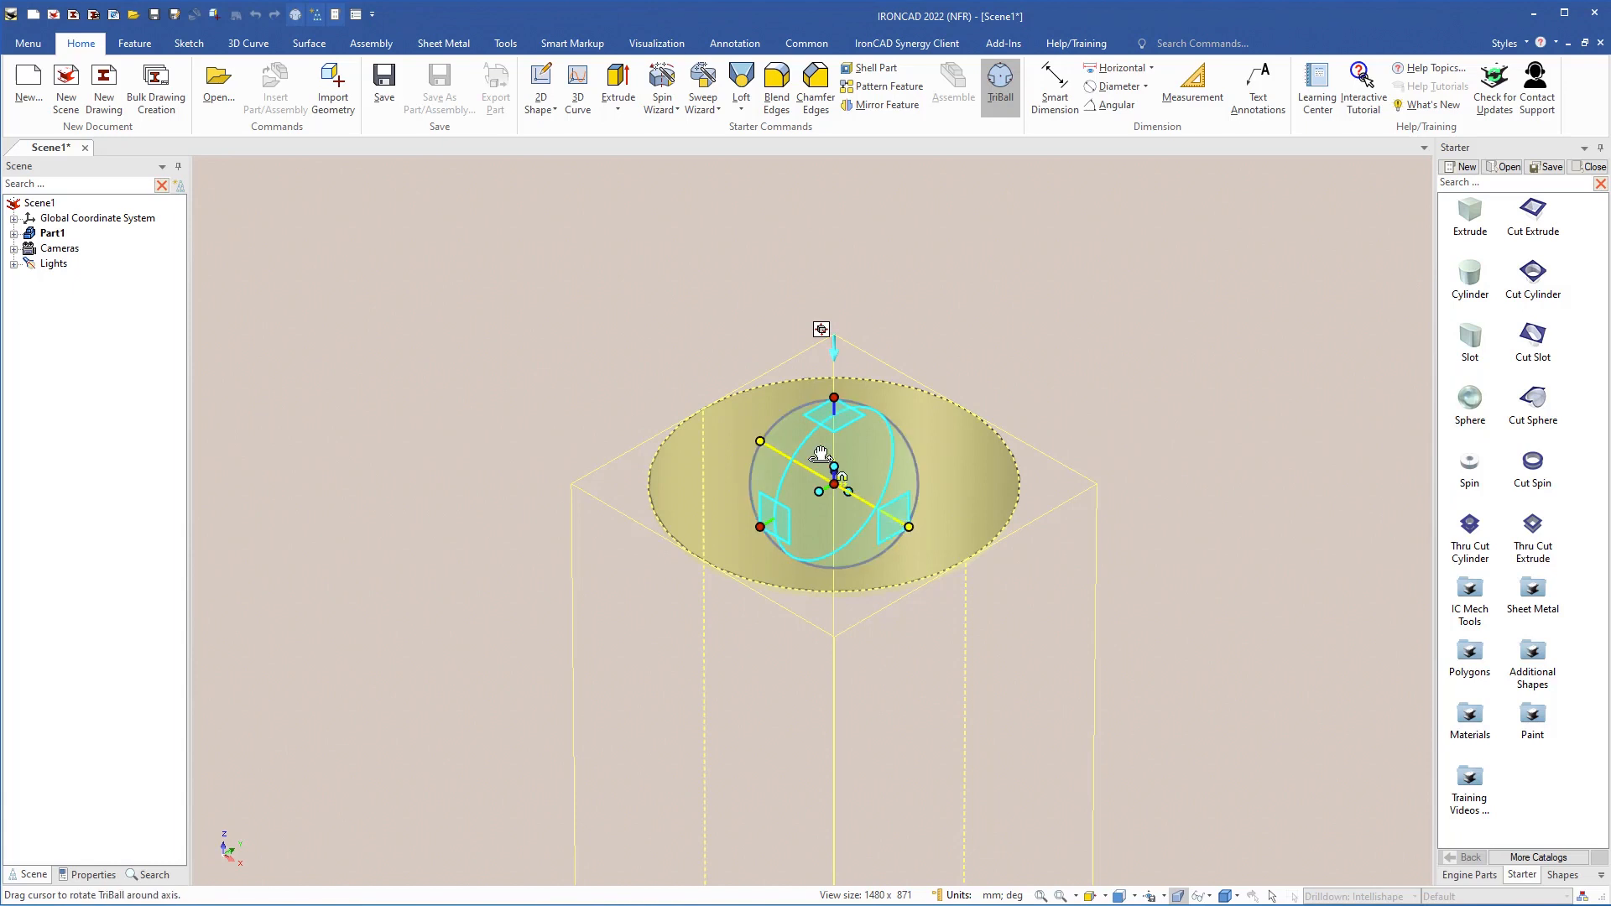
drag(821, 454, 786, 499)
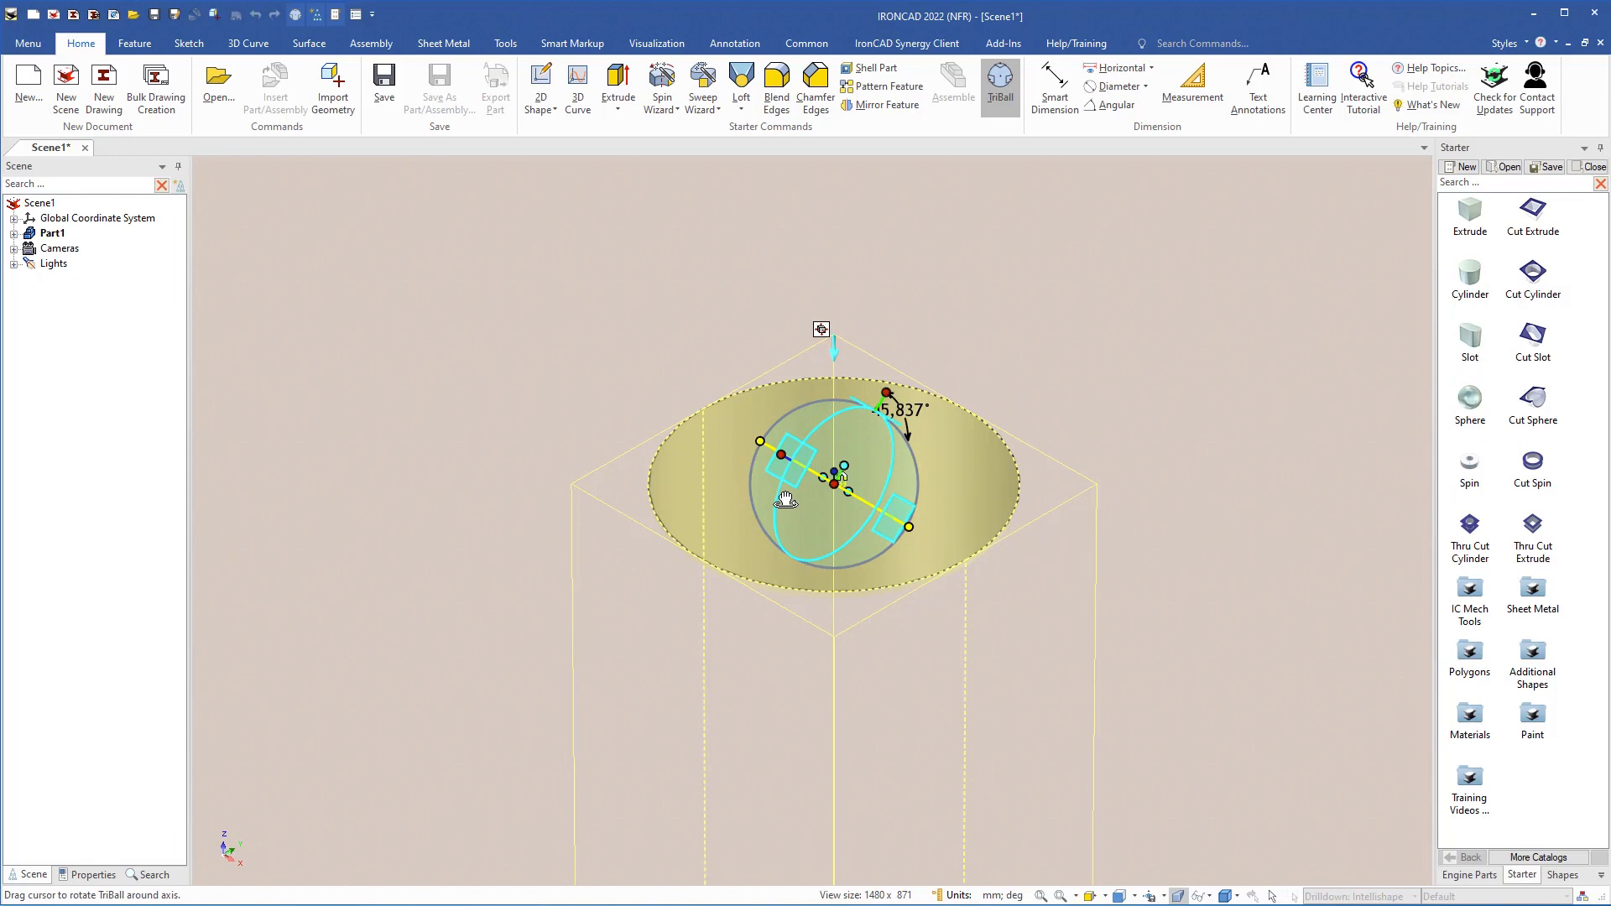
drag(786, 499, 788, 497)
text(45)
key(Return)
key(F10)
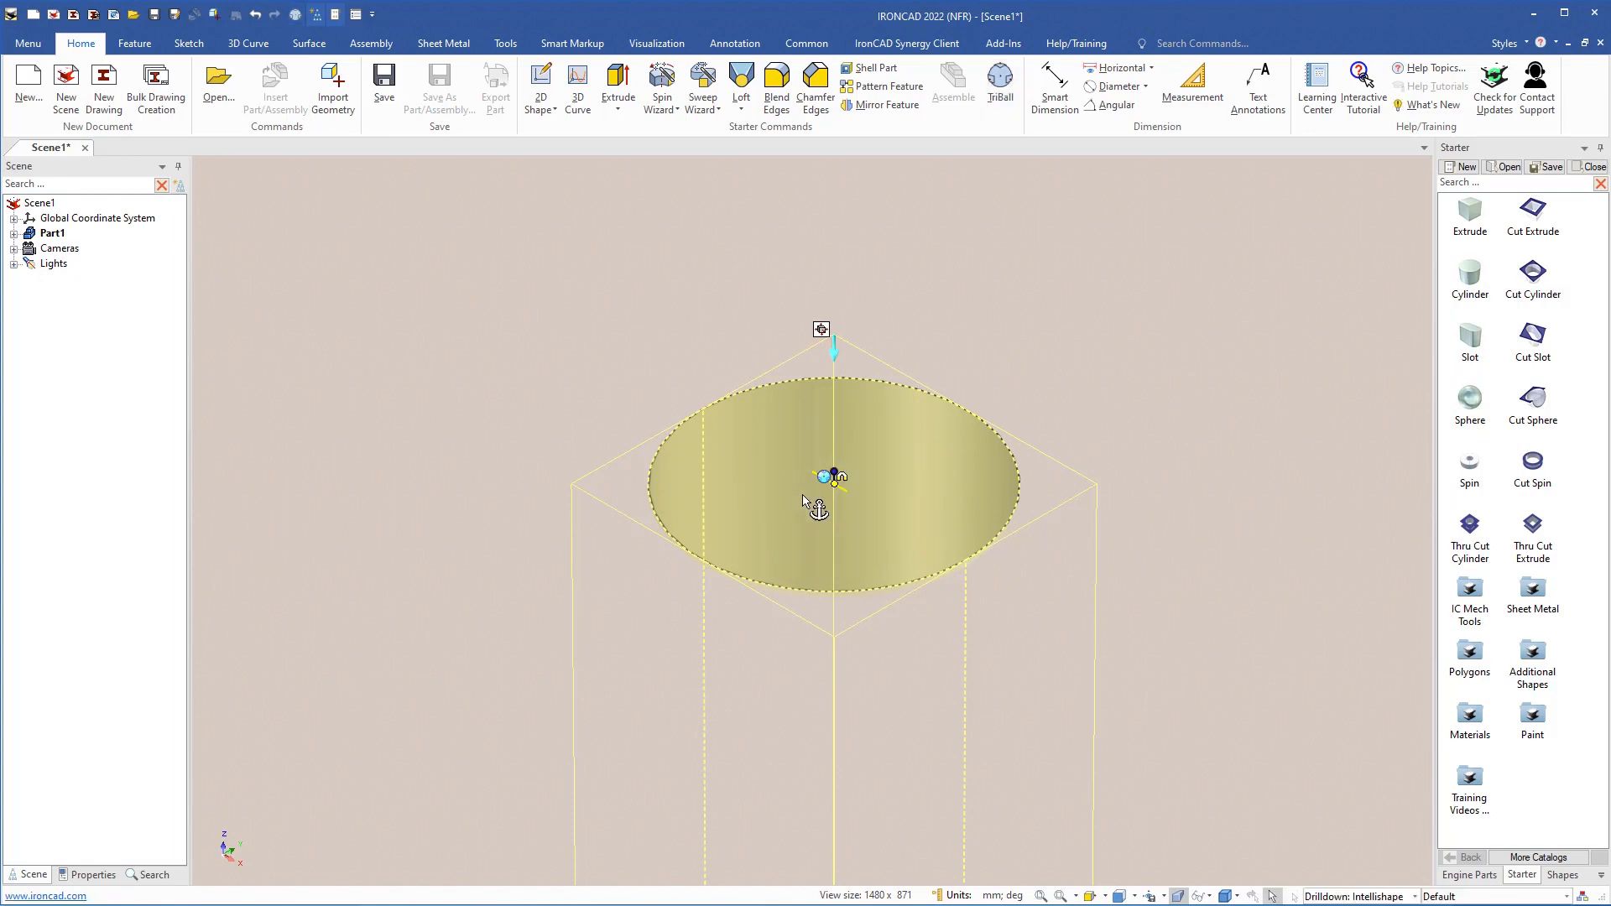
Move the hole to another spot on the top face so that it follows the tilted anchor
middle_drag(801, 532, 744, 489)
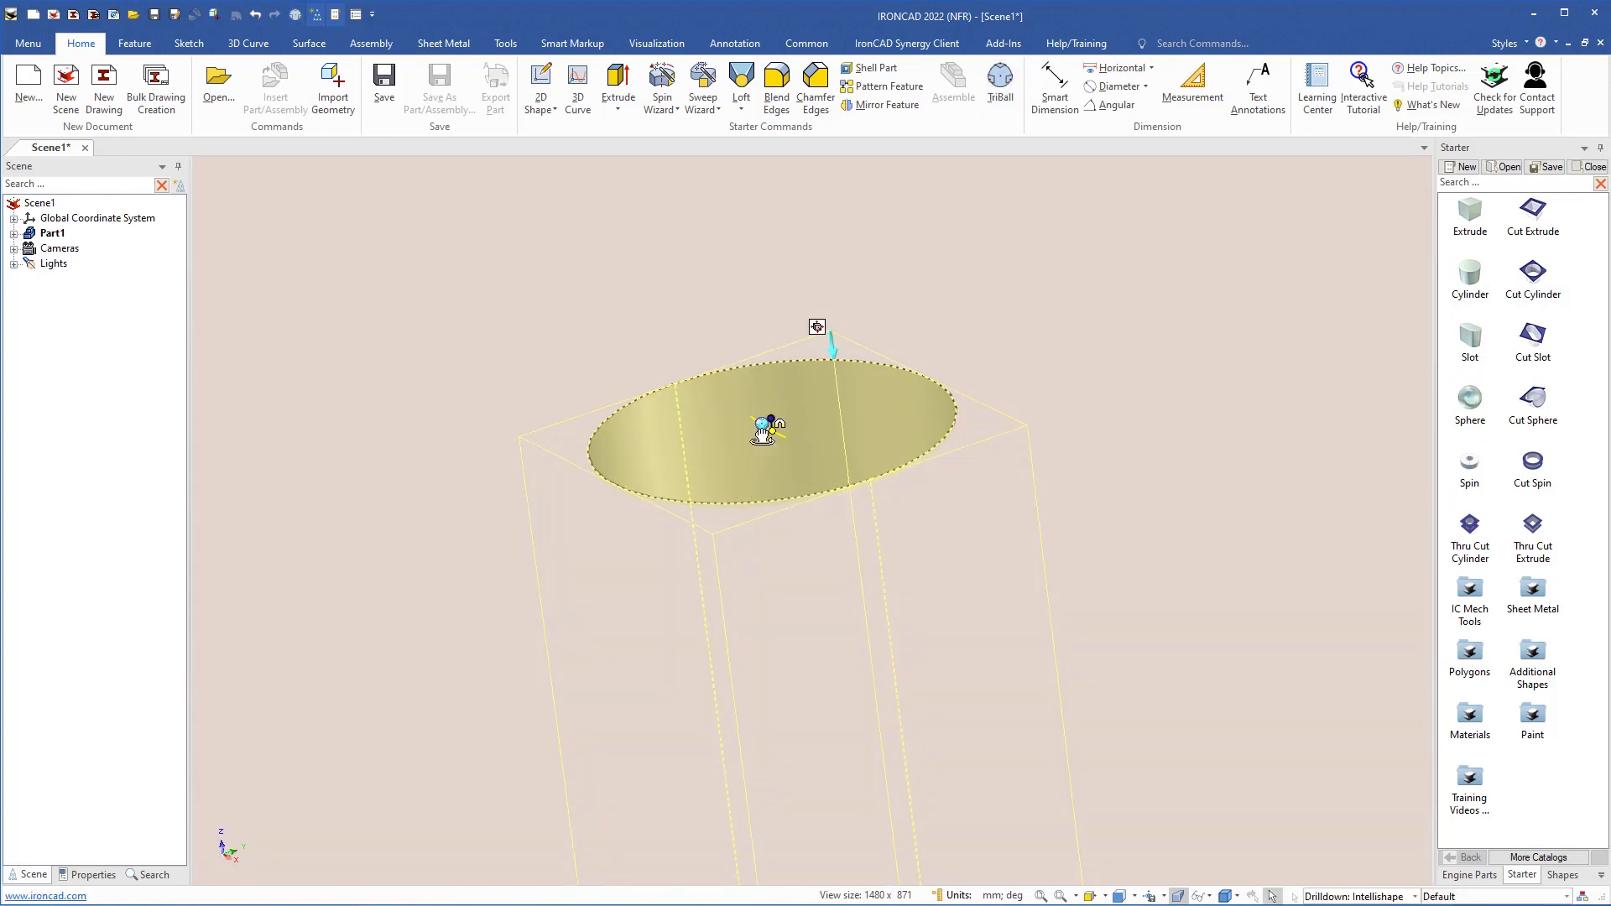
scroll(761, 433, up, 3)
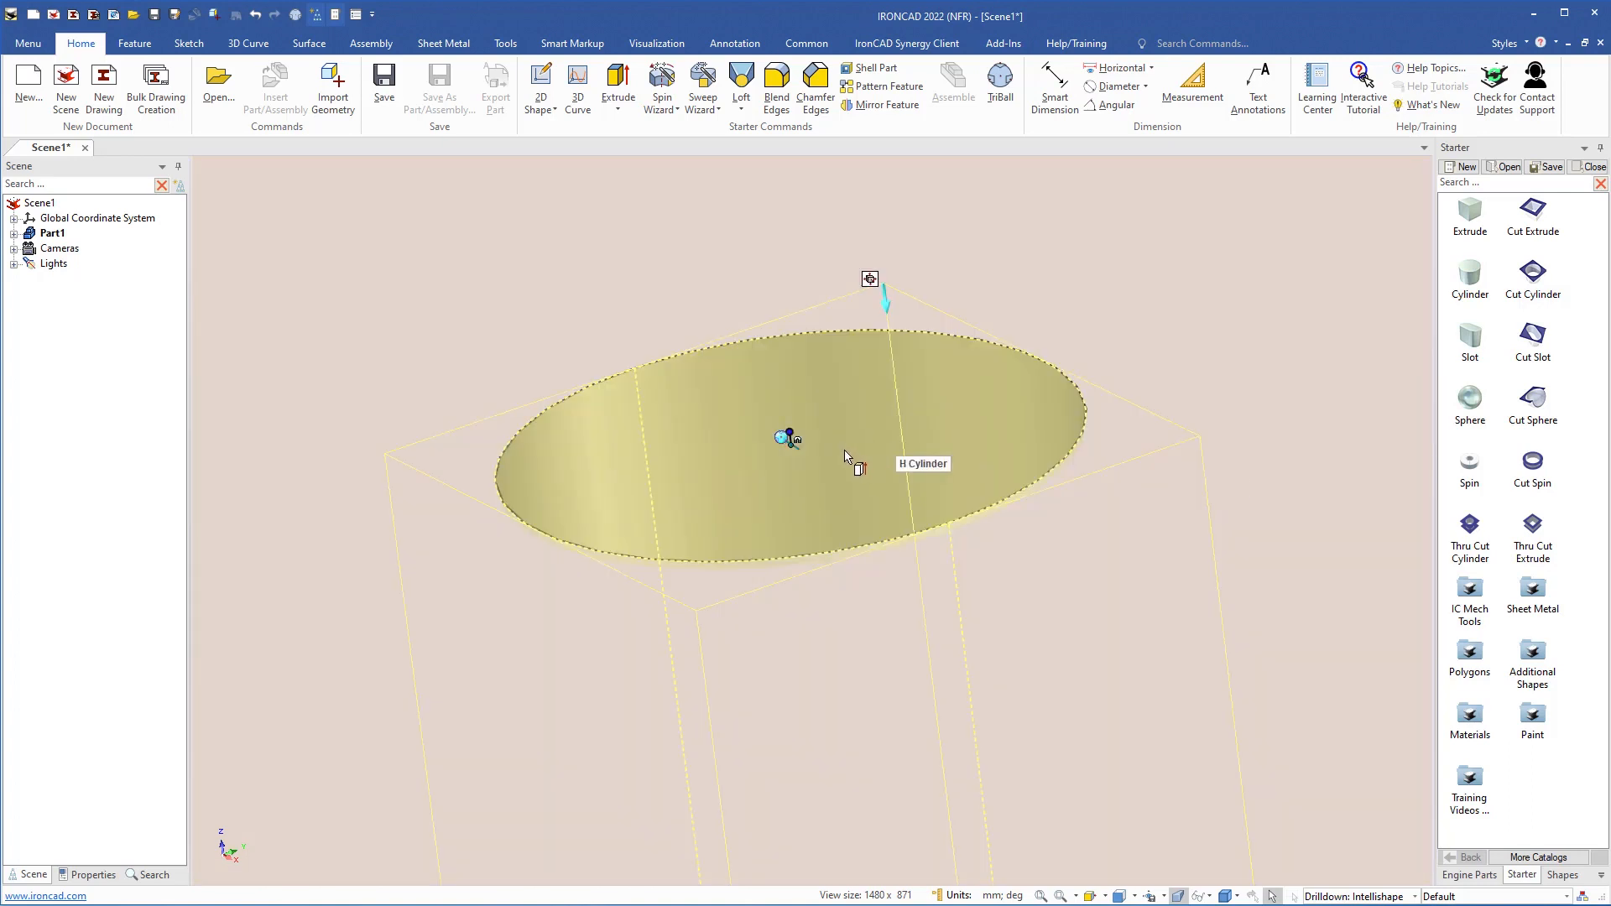
scroll(840, 457, down, 4)
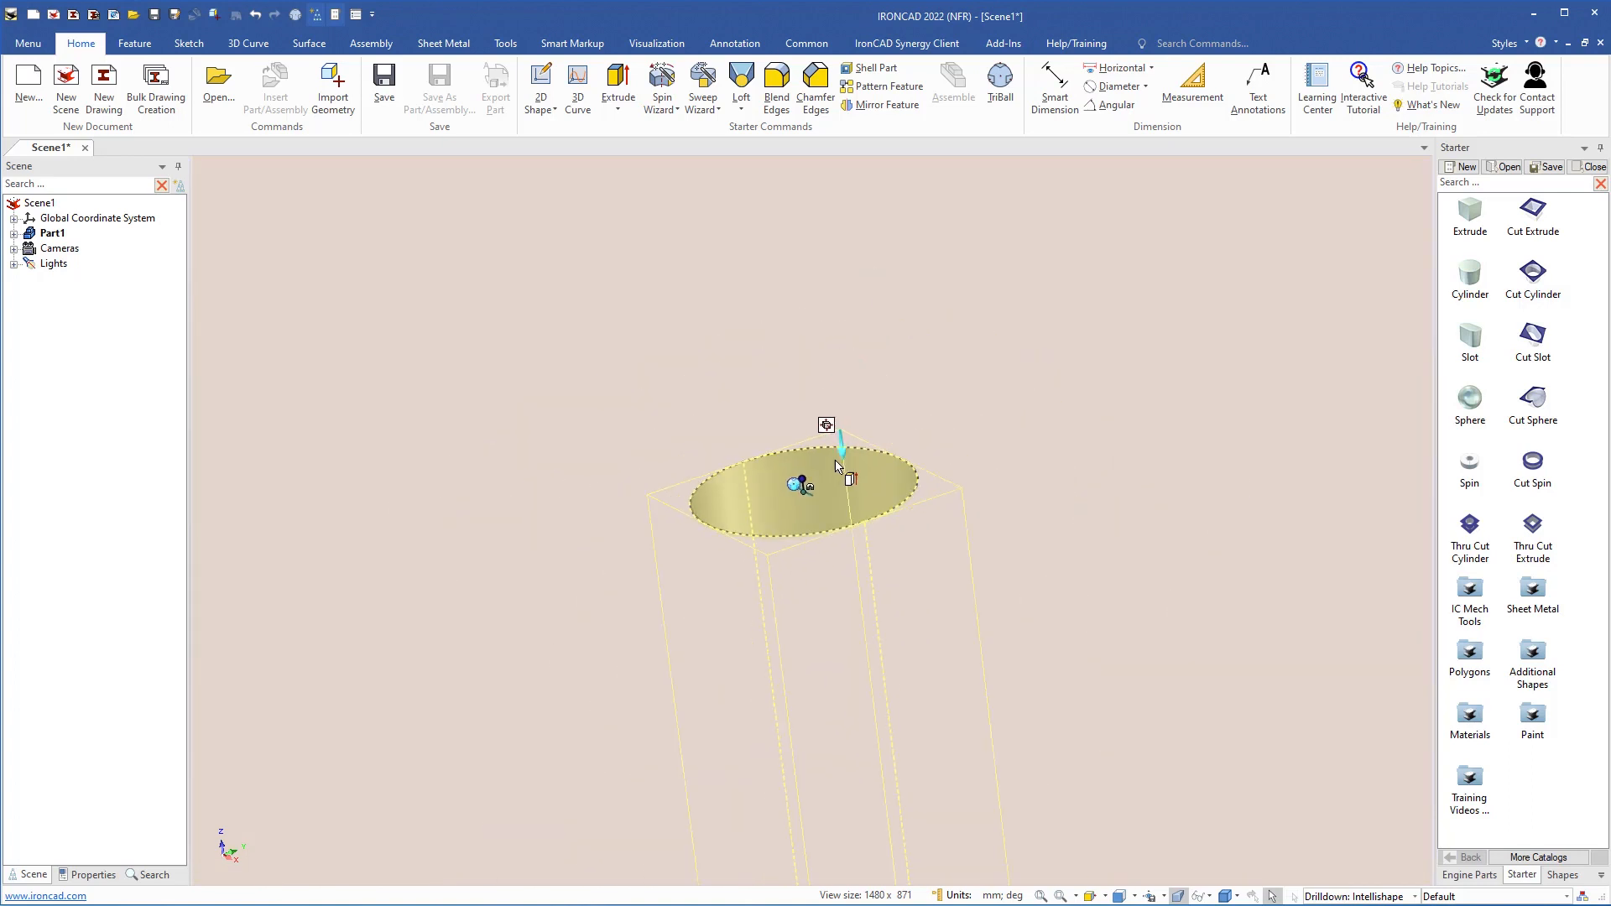
scroll(835, 461, down, 1)
middle_drag(834, 472, 840, 514)
drag(833, 518, 688, 359)
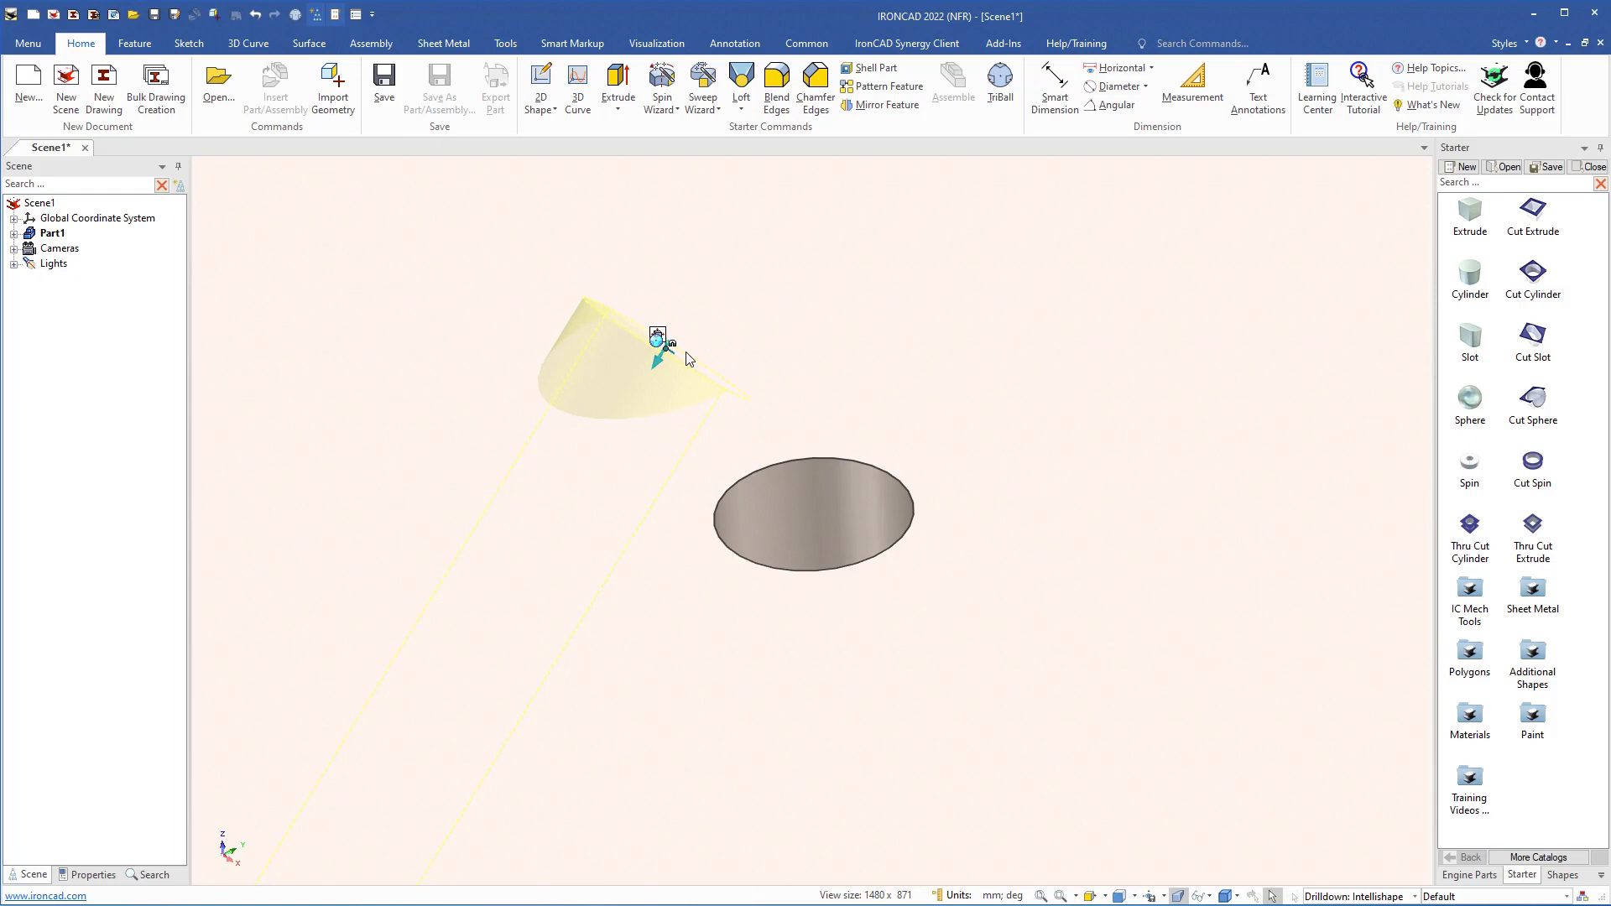
drag(689, 359, 687, 357)
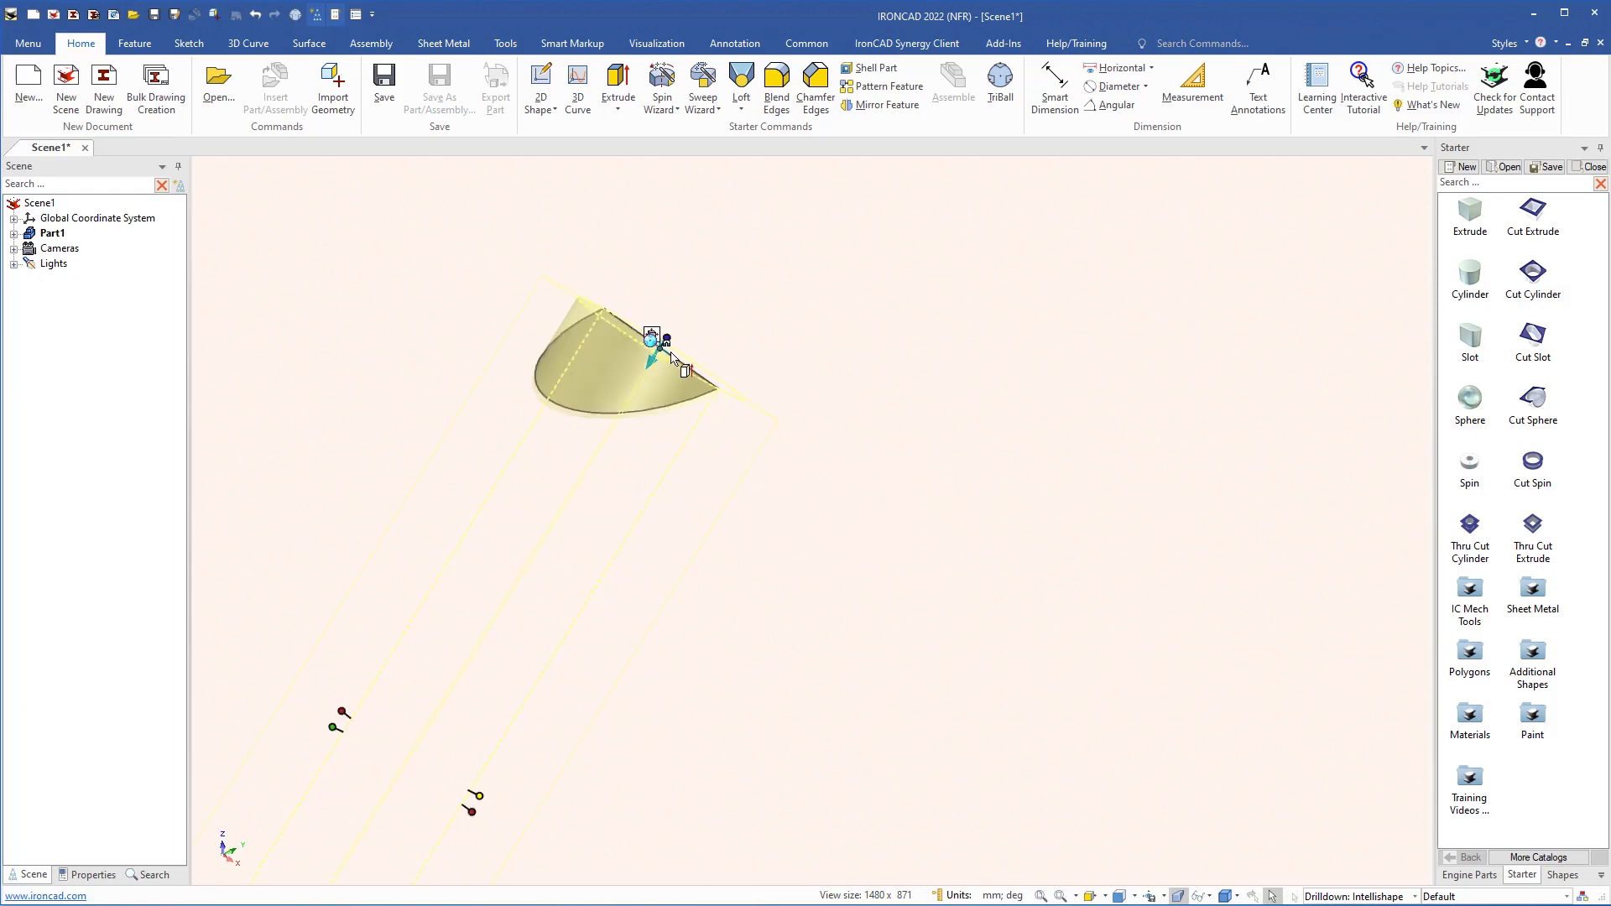
Extend the upper end of the angled cut cylinder above the top face, to a height of about 57.8 mm
scroll(672, 368, up, 5)
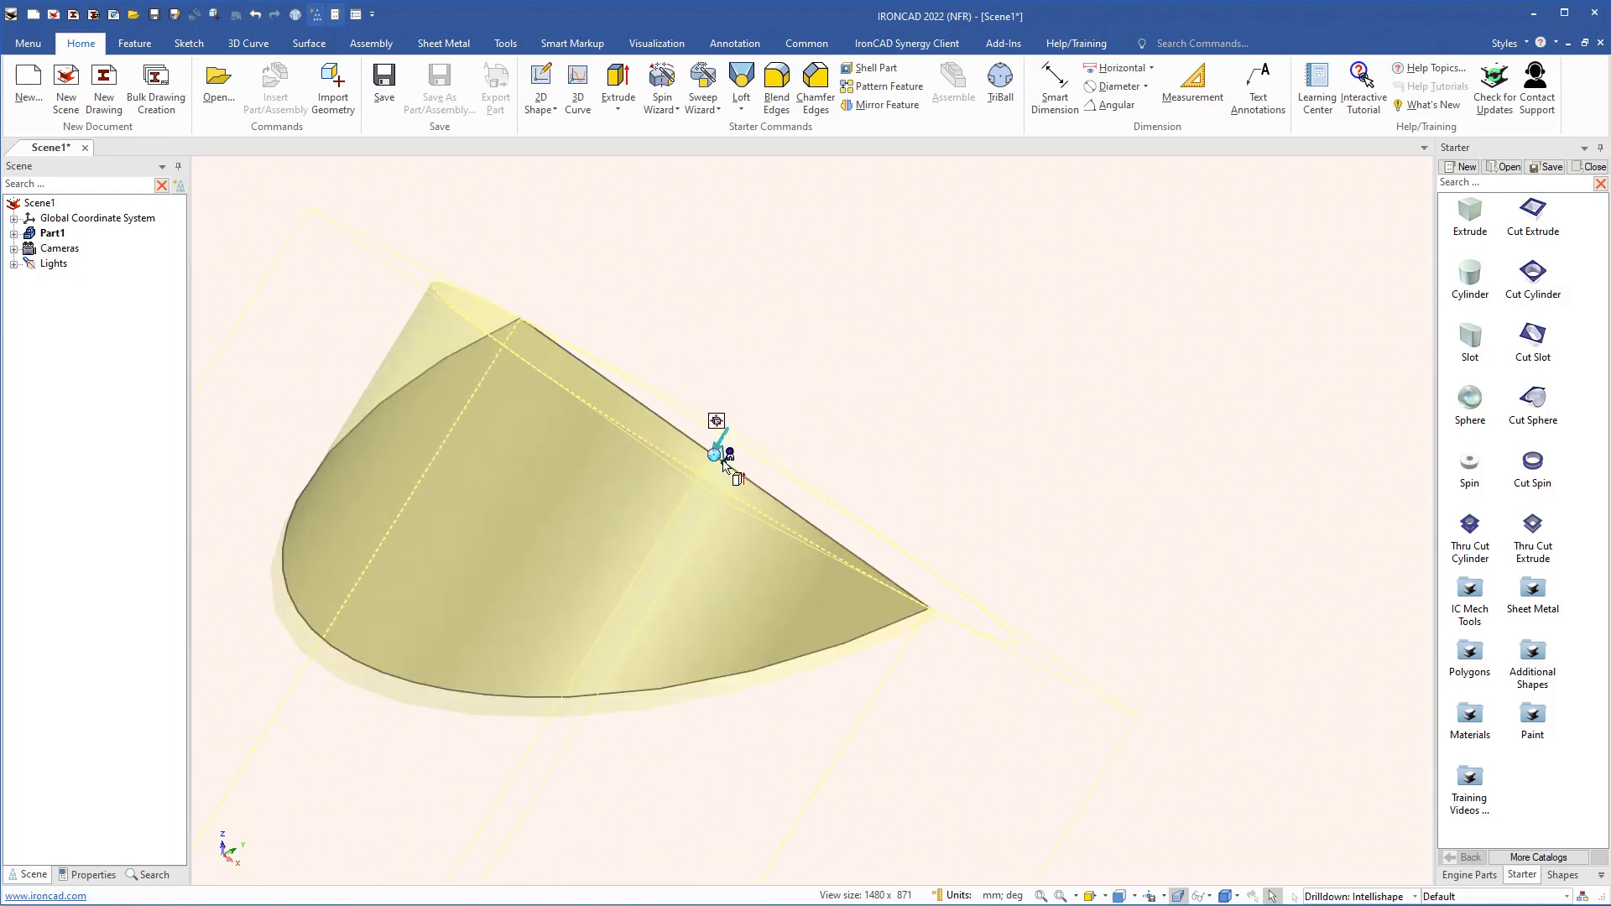
drag(723, 461, 722, 460)
middle_drag(738, 468, 642, 465)
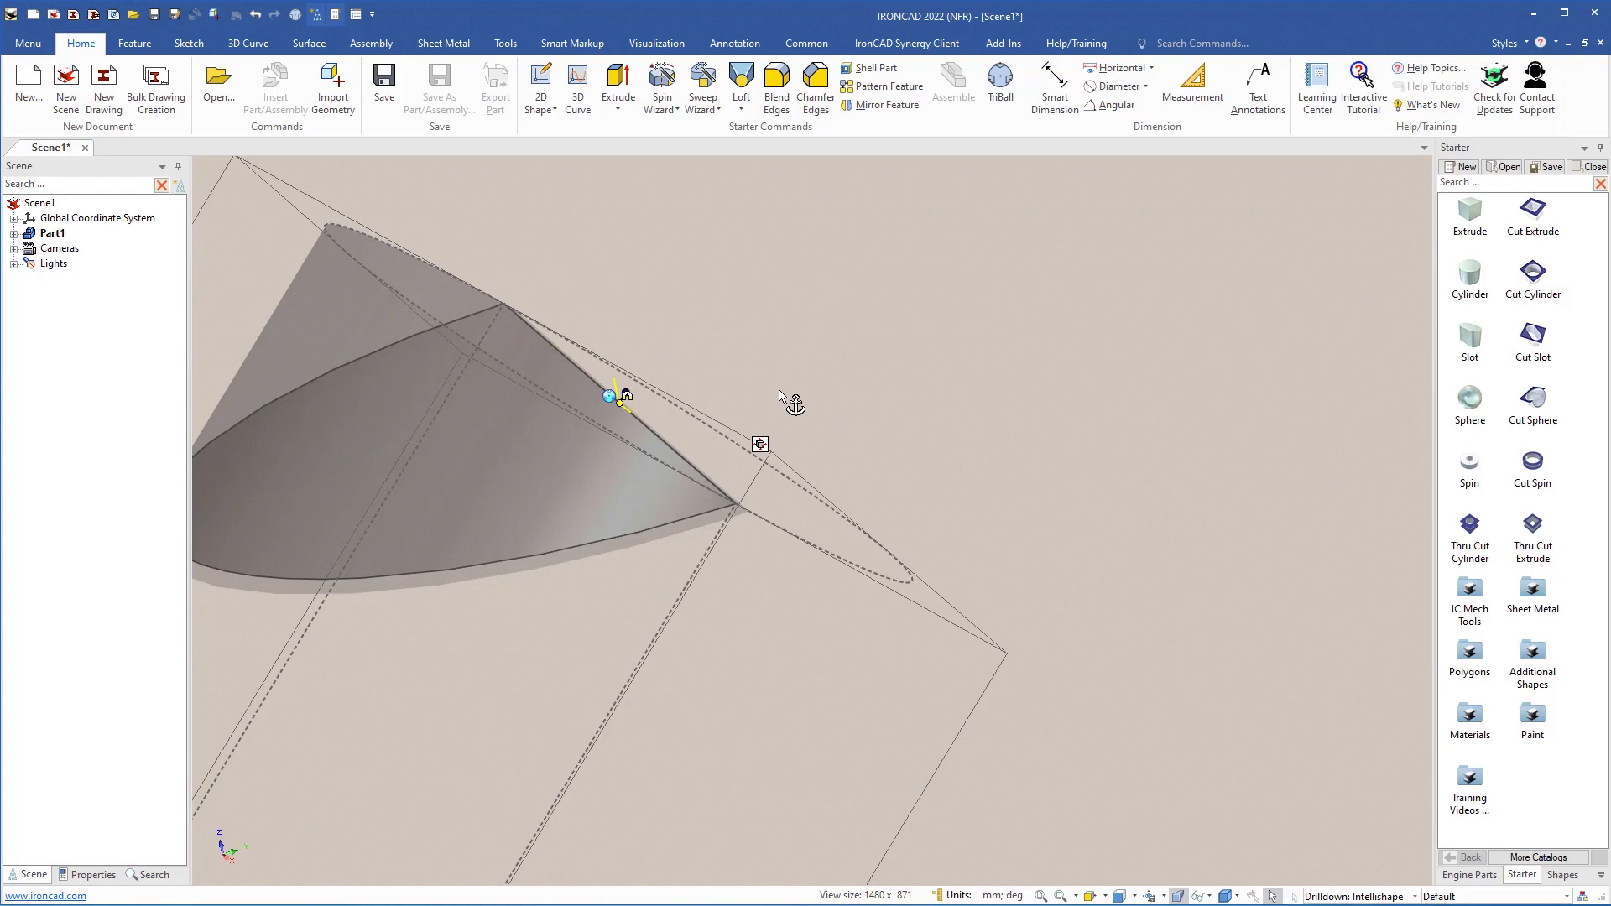
scroll(781, 404, down, 5)
middle_drag(840, 464, 864, 495)
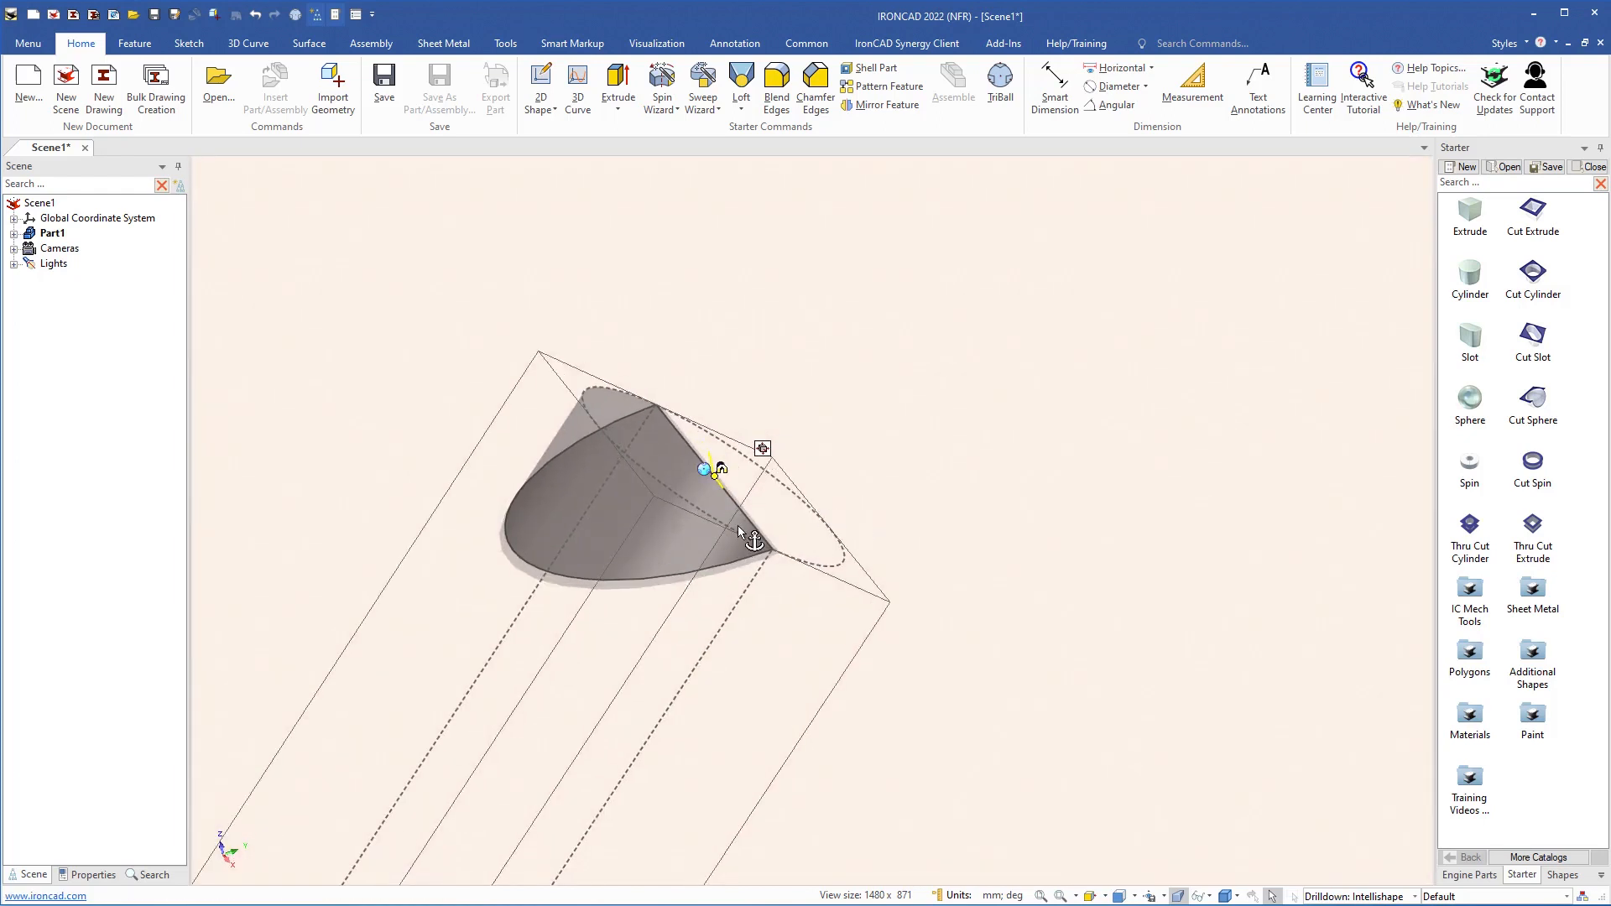
click(919, 549)
click(642, 549)
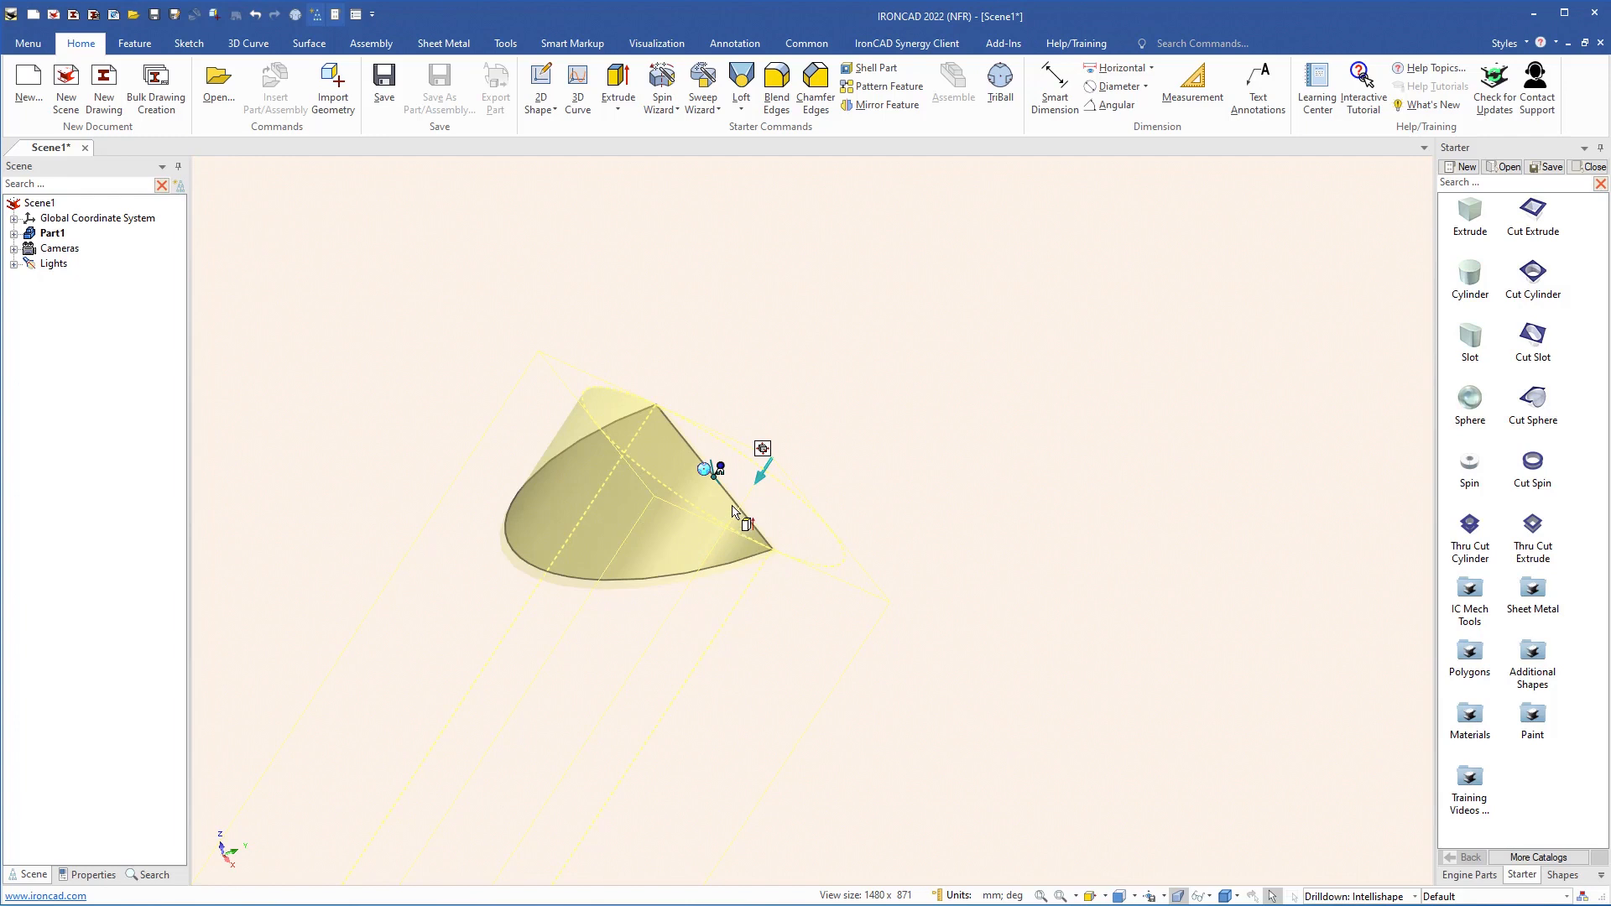
drag(721, 466, 922, 307)
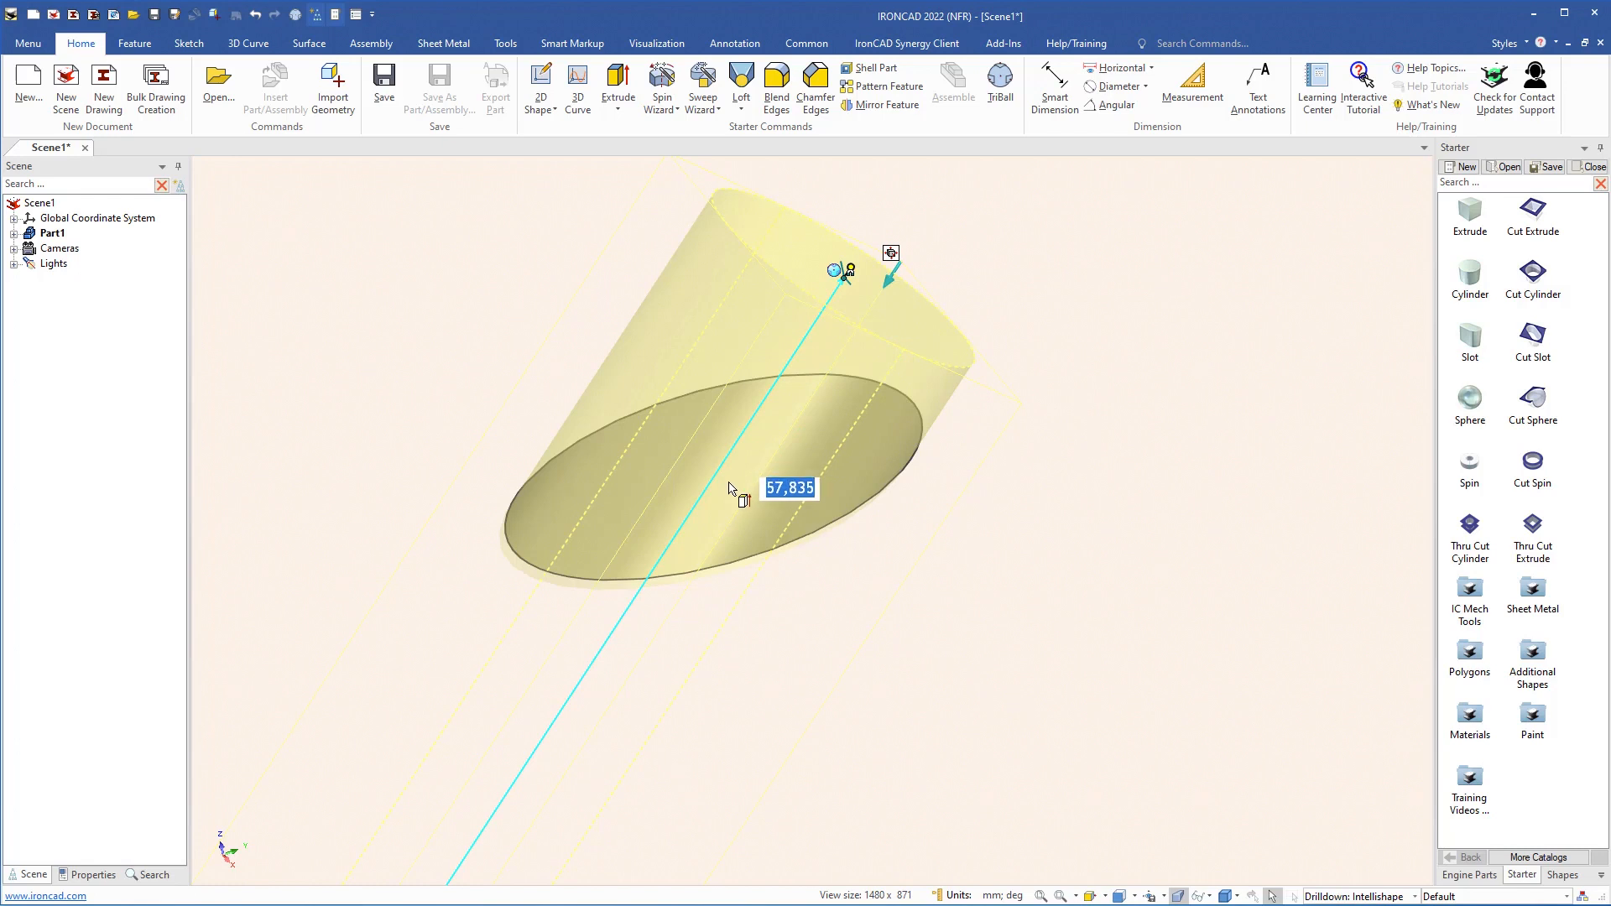
Undo the last height change of the angled cut cylinder and set its anchor to Attach to Surface
click(256, 14)
click(671, 503)
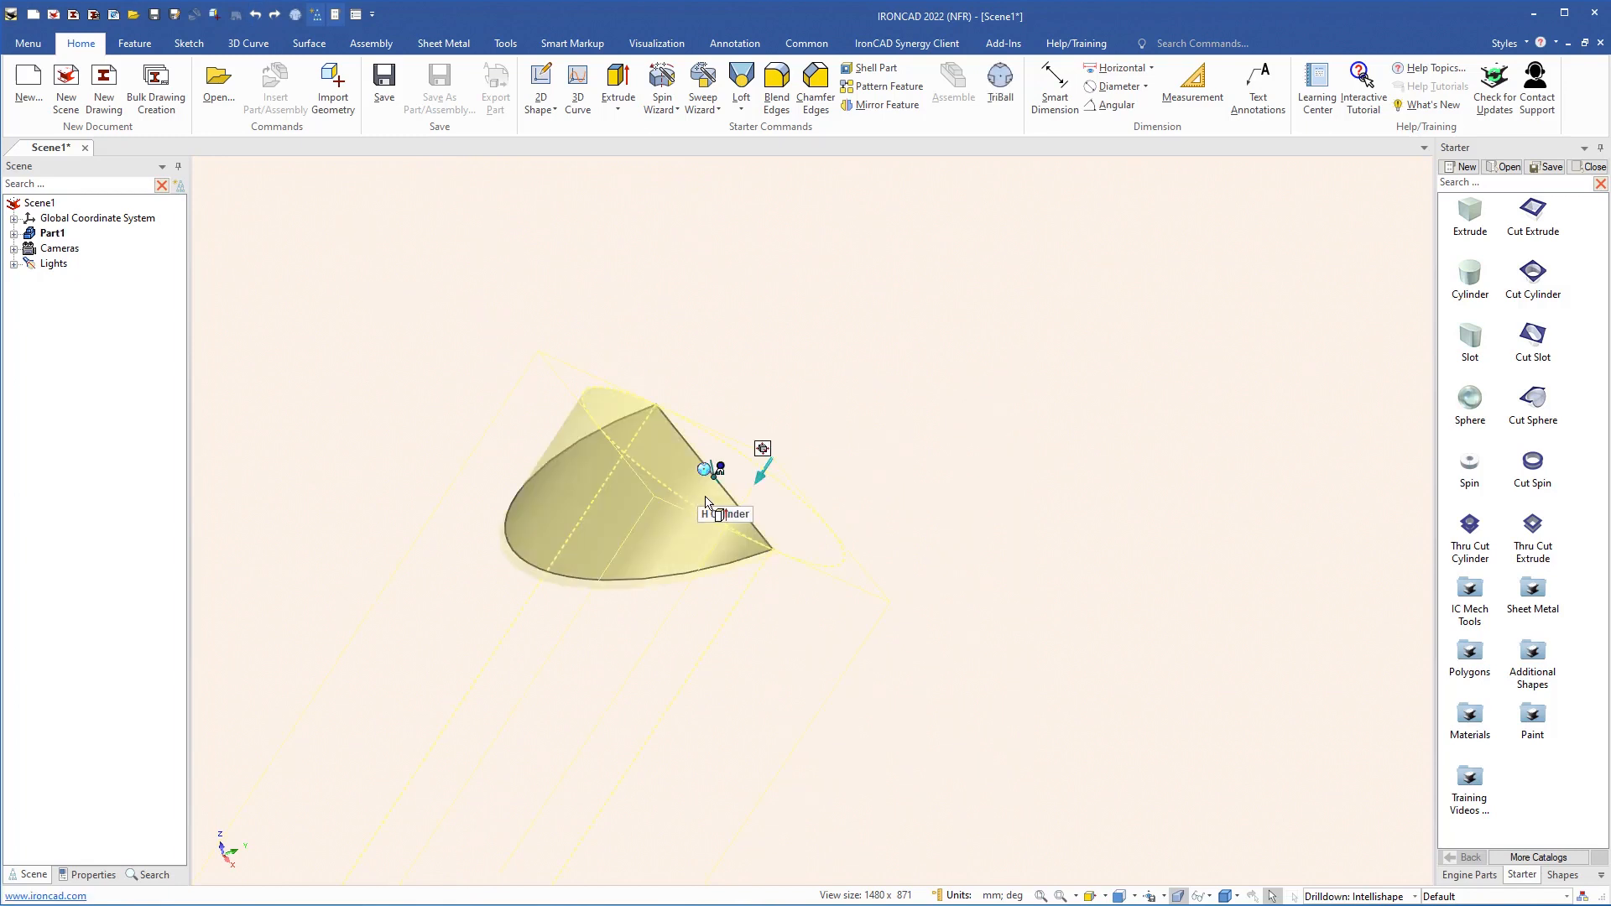
click(715, 478)
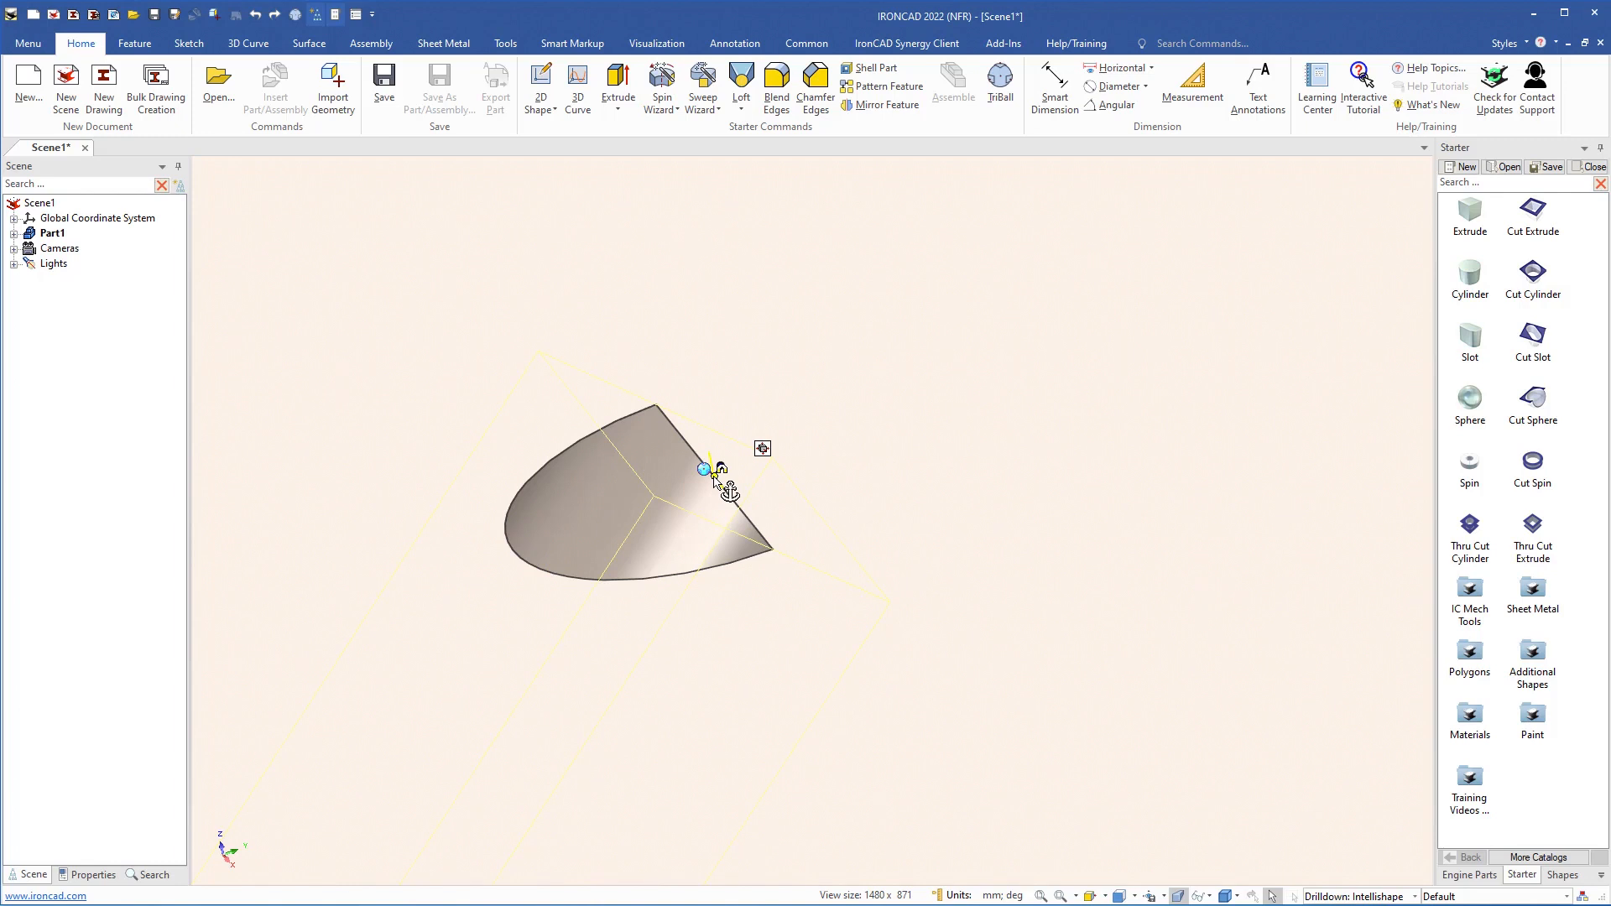
right_click(714, 477)
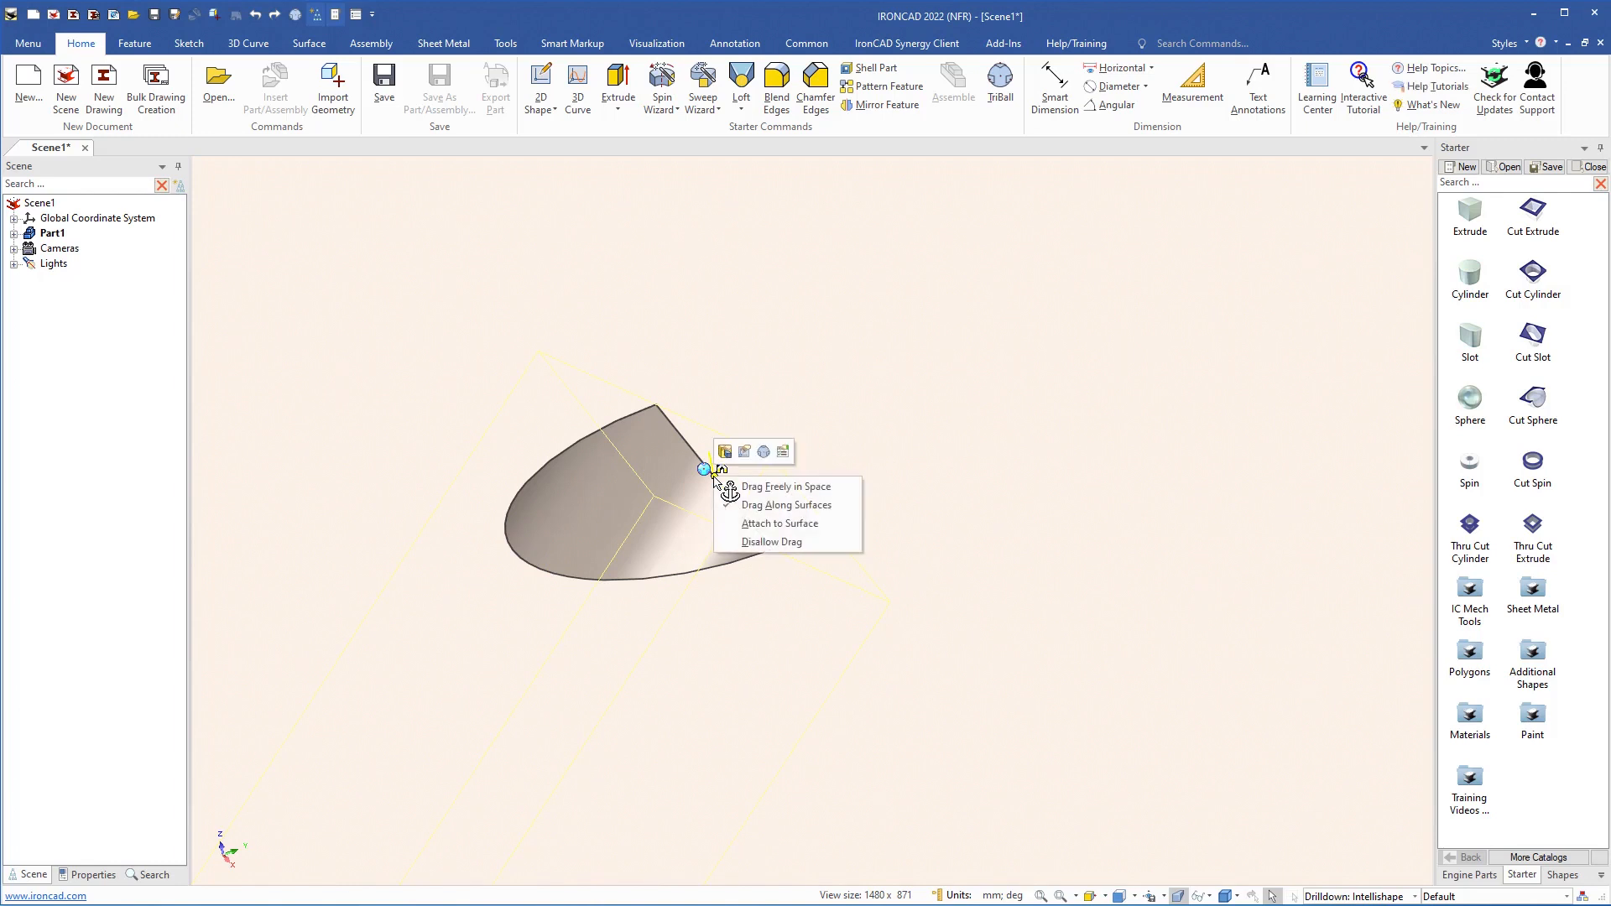
click(759, 526)
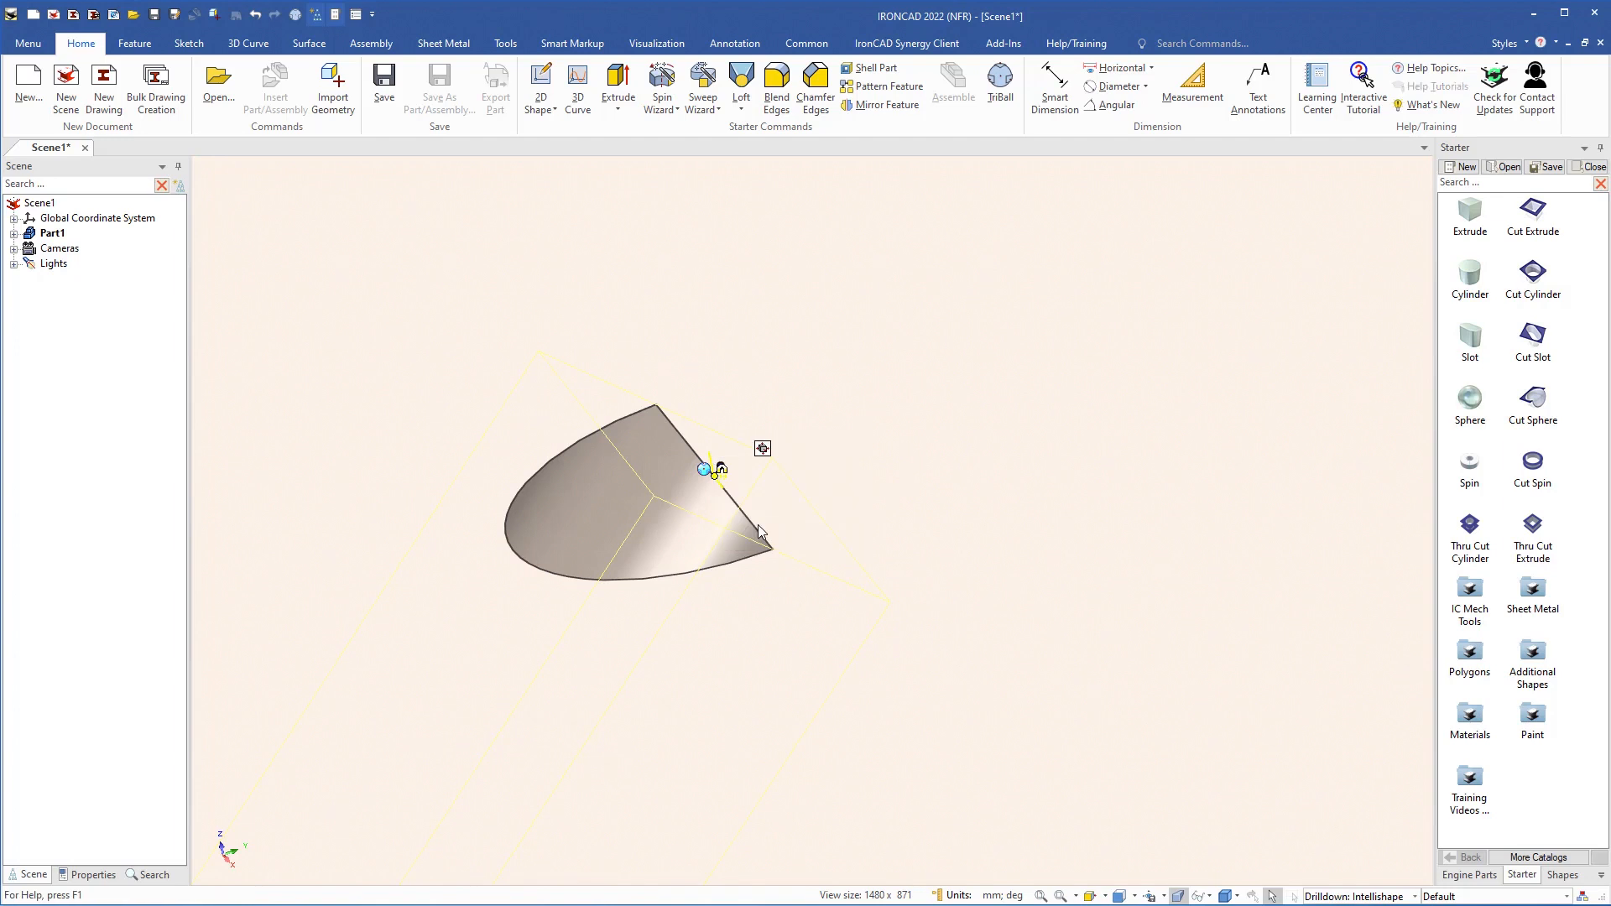
Extend the upper end of the angled cut cylinder above the top face again, to a height of about 59.3 mm
click(684, 514)
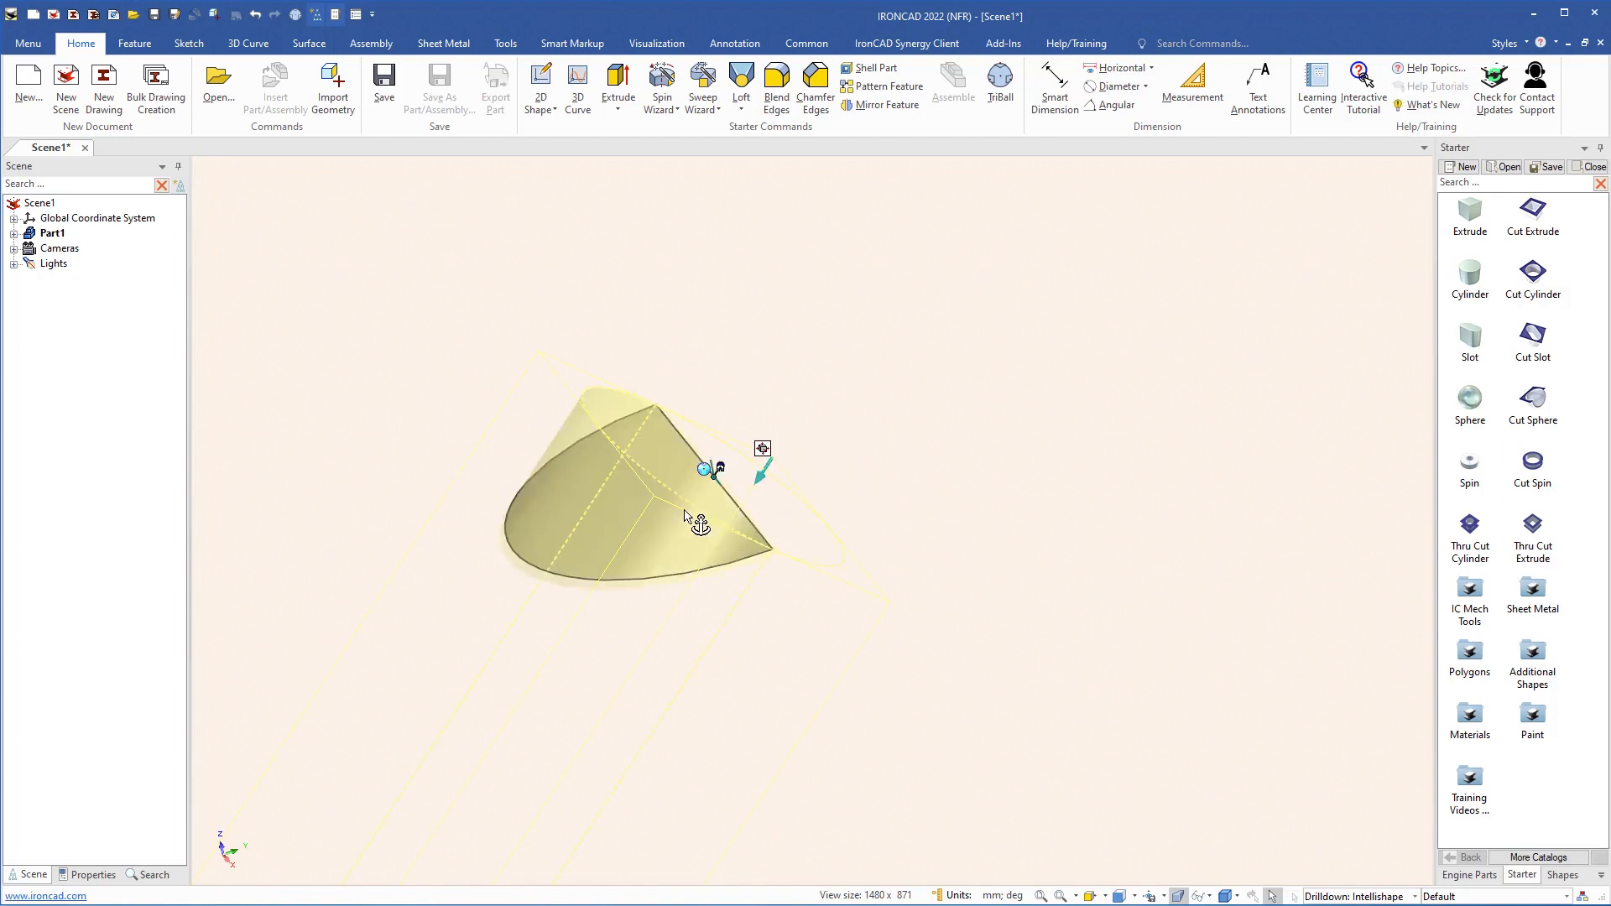
drag(723, 464, 956, 283)
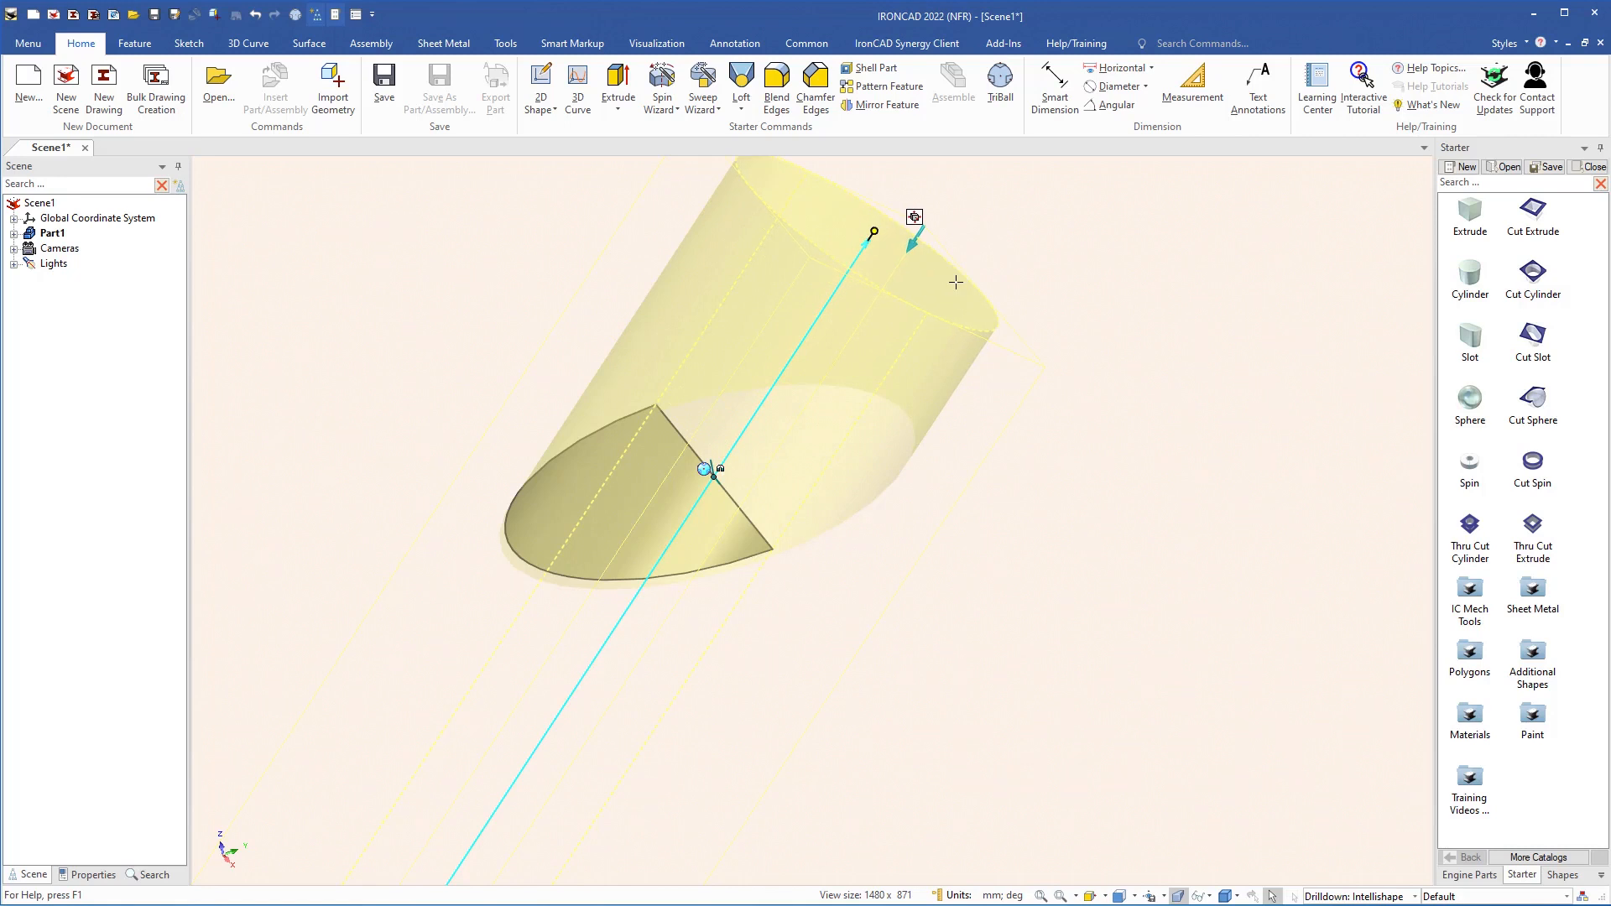
drag(956, 282, 955, 283)
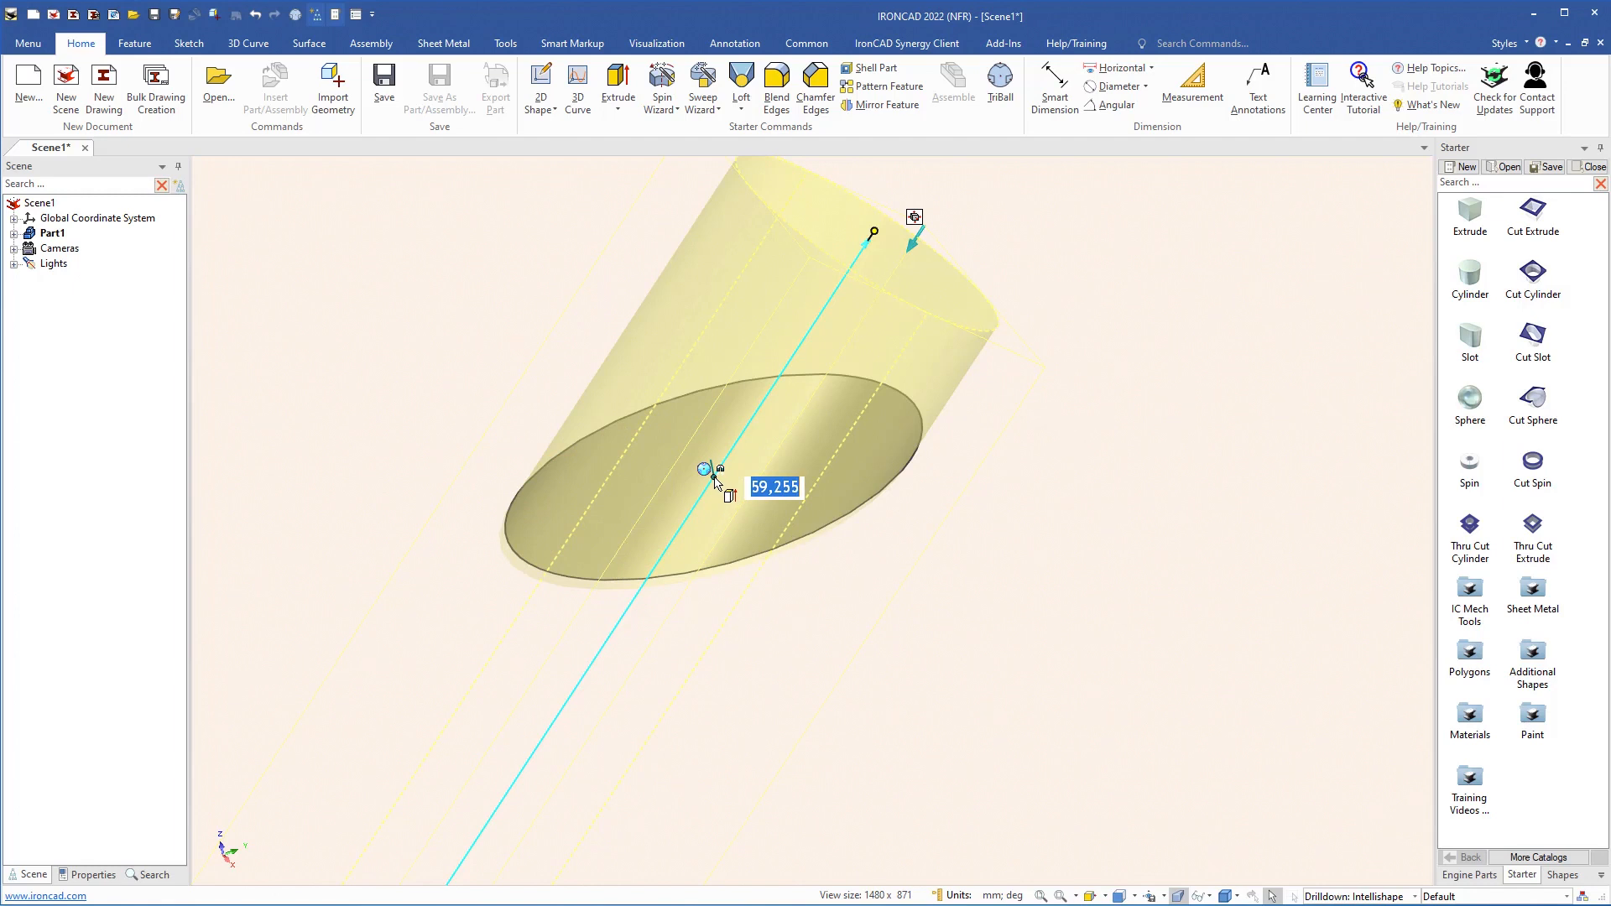
Extend the lower end of the angled cut cylinder out through the block's side face, to a total height of about 98.4 mm
scroll(714, 479, down, 8)
shift+middle_drag(721, 655, 780, 353)
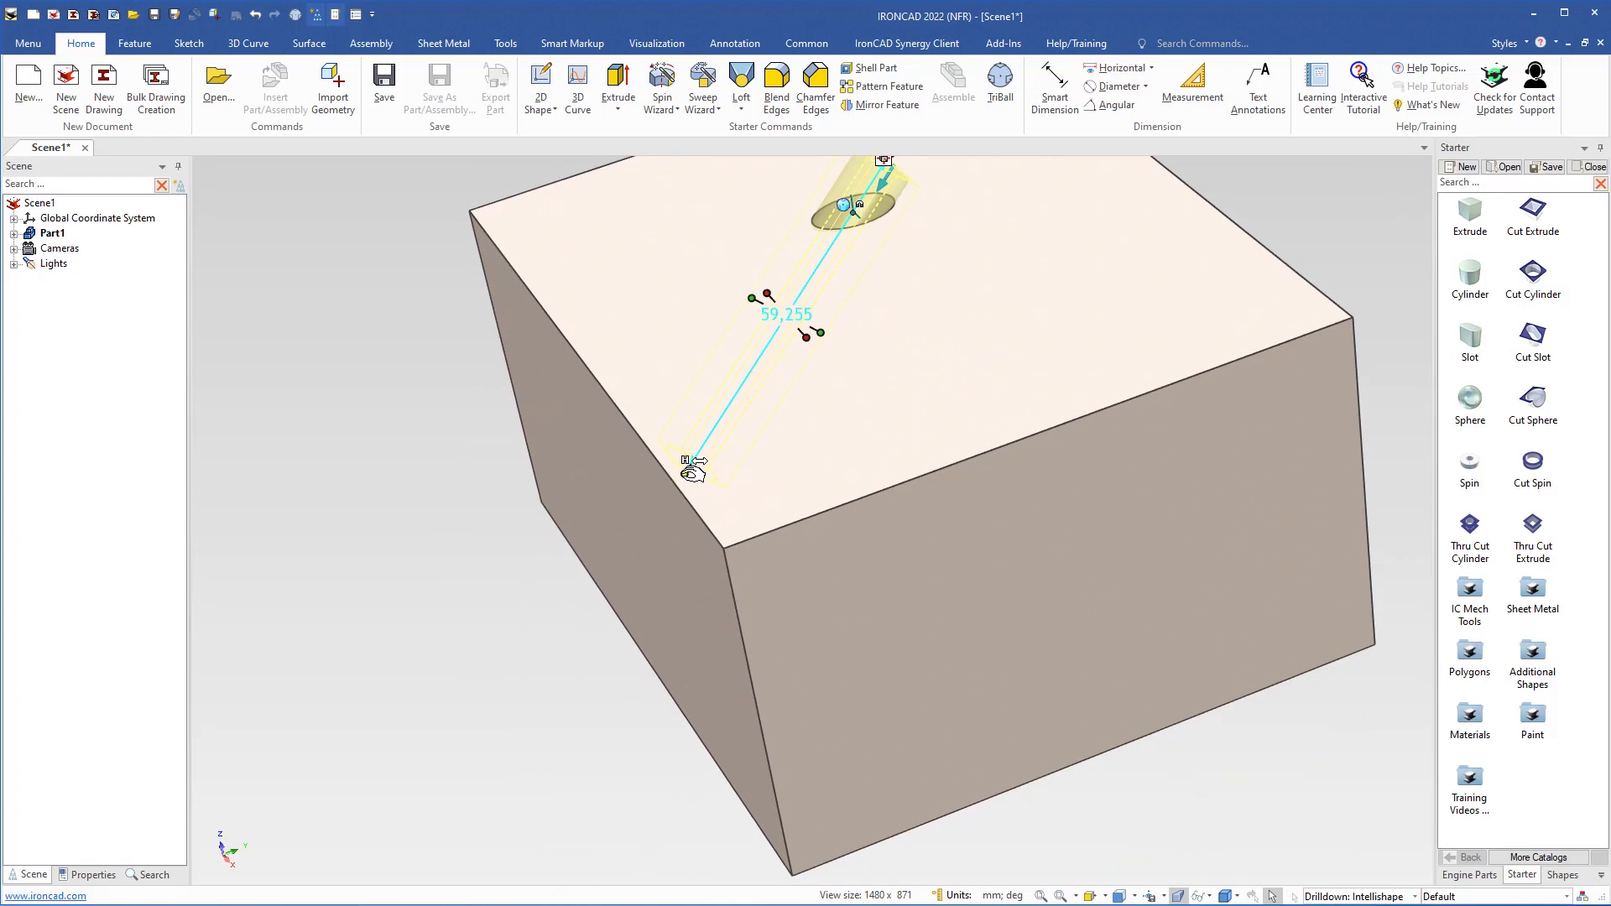
drag(691, 470, 563, 665)
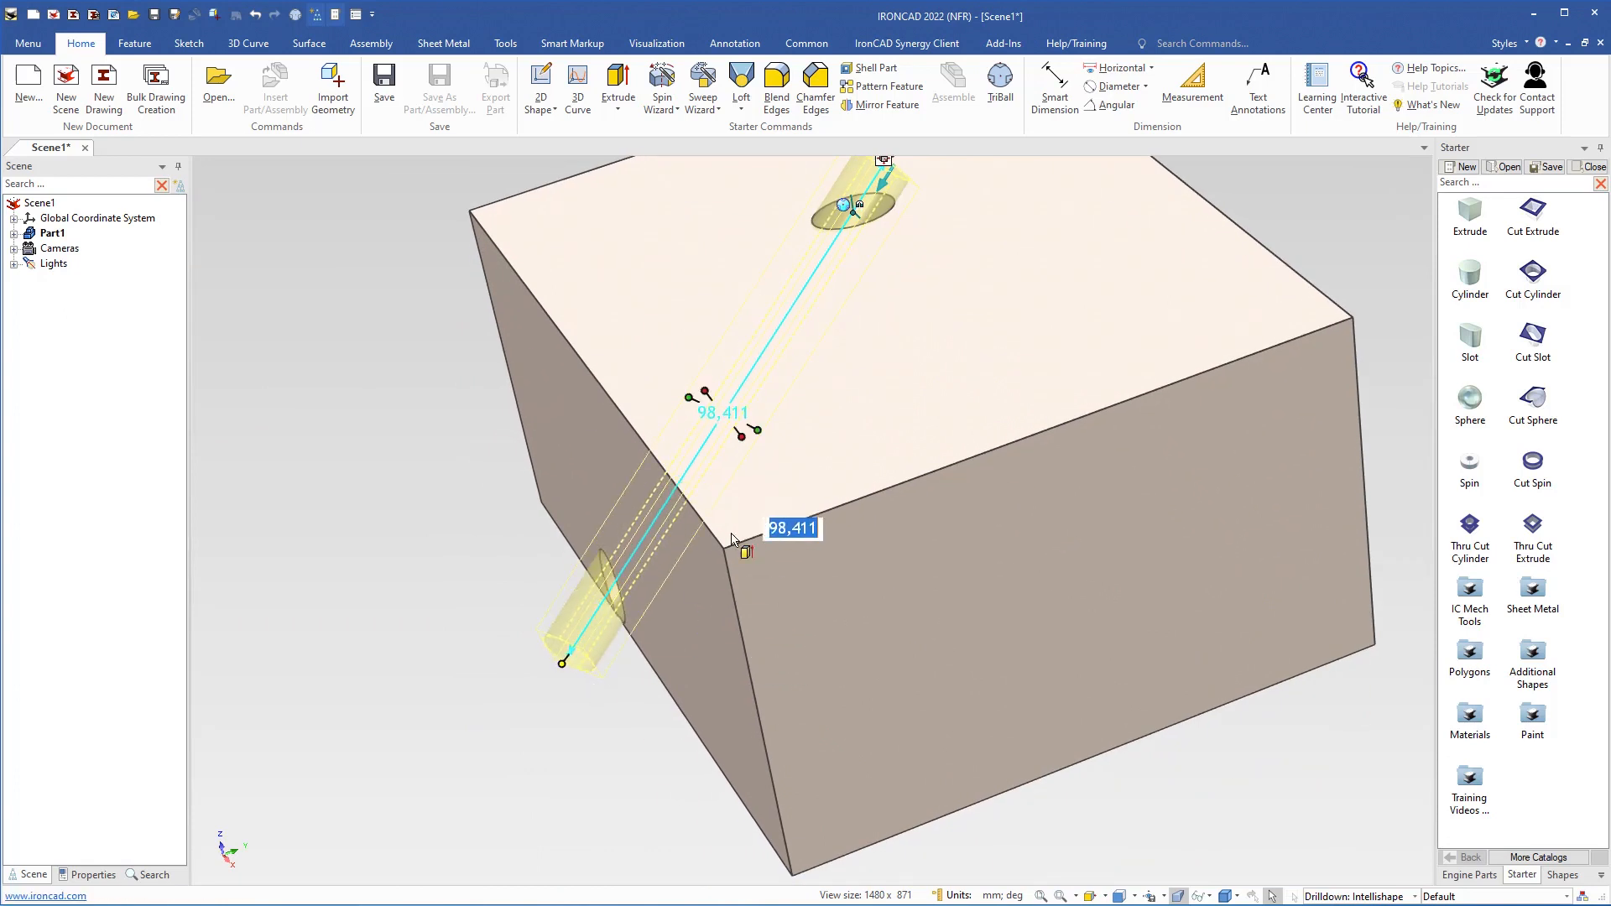
middle_drag(731, 547, 762, 511)
shift+middle_drag(883, 444, 860, 561)
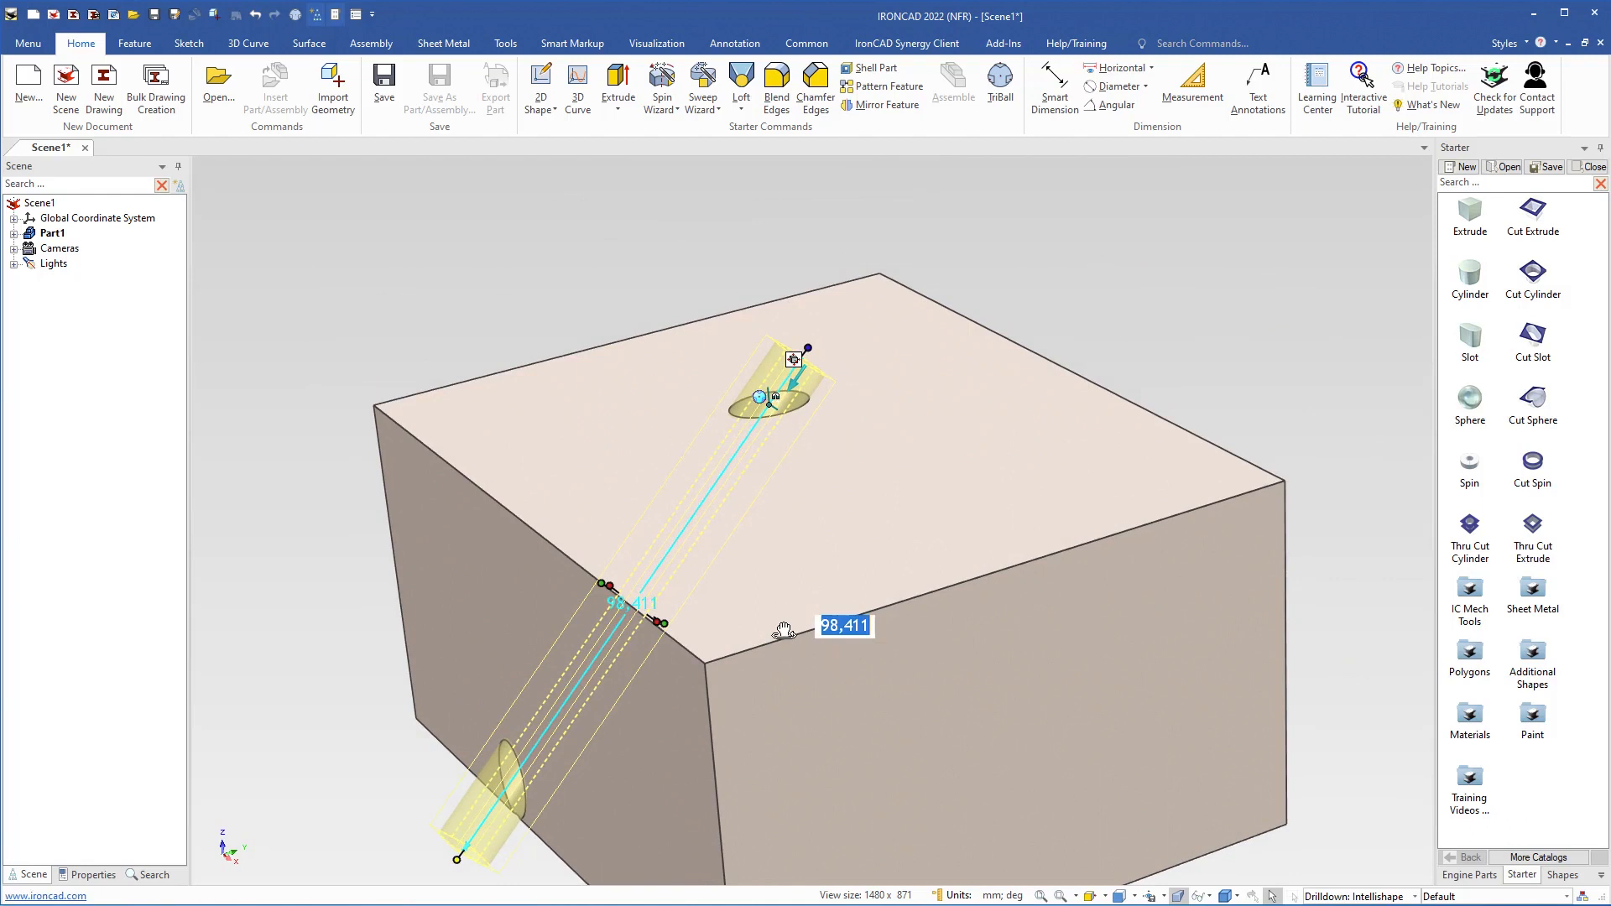
middle_drag(784, 631, 895, 533)
middle_drag(903, 788, 572, 527)
middle_drag(641, 636, 944, 487)
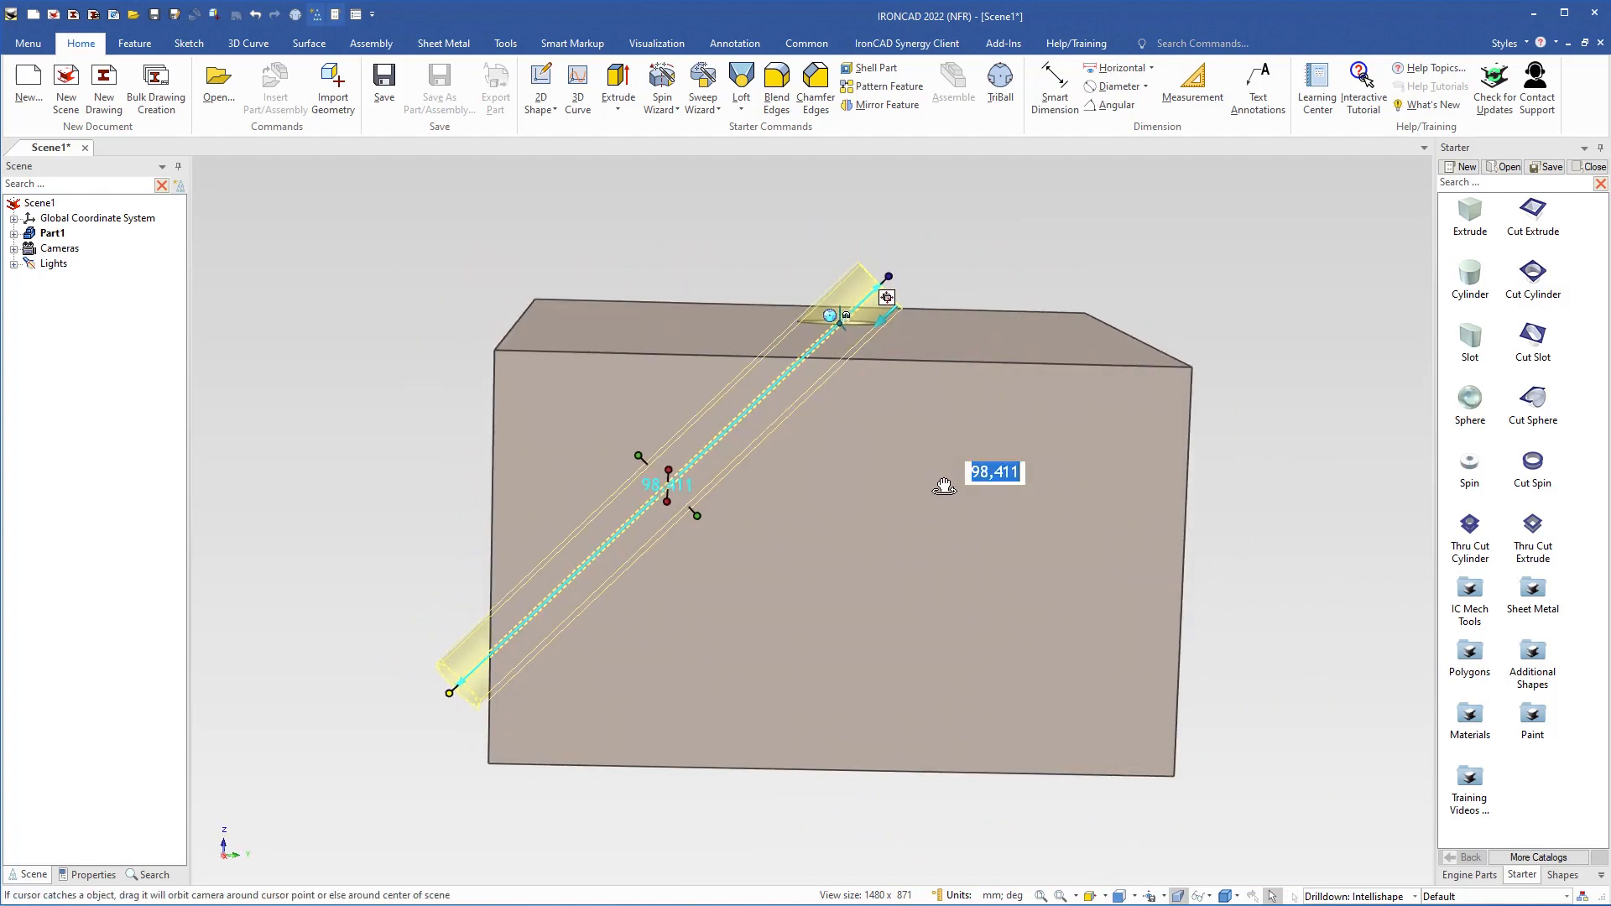
Open the Engine Parts catalog and store the angled cut cylinder in it
click(1467, 874)
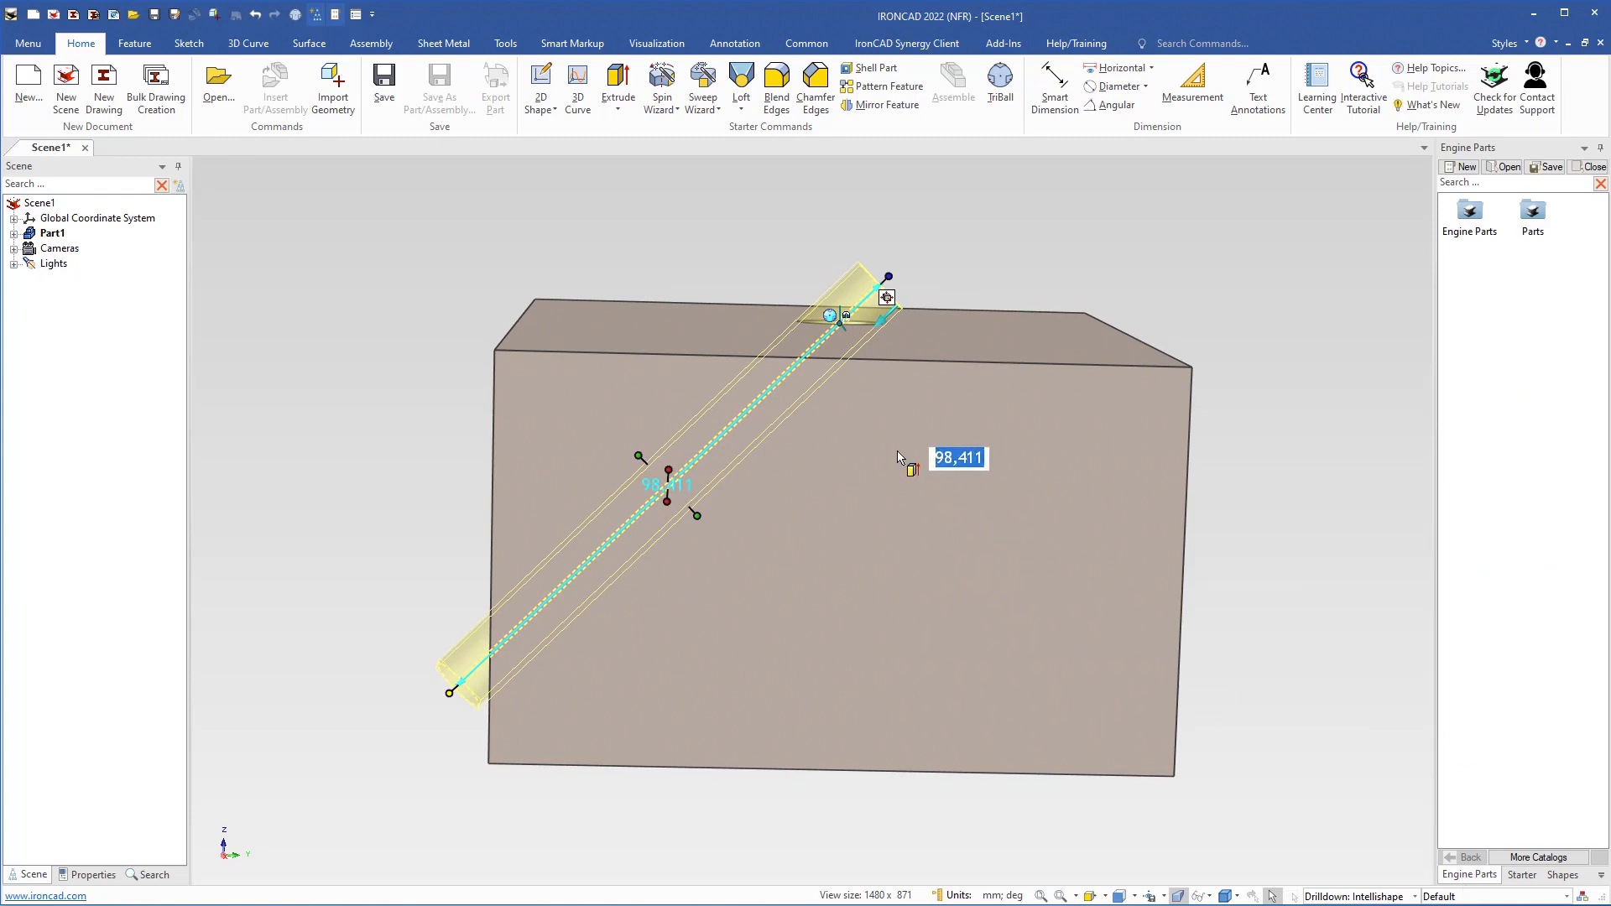
middle_drag(823, 397, 806, 414)
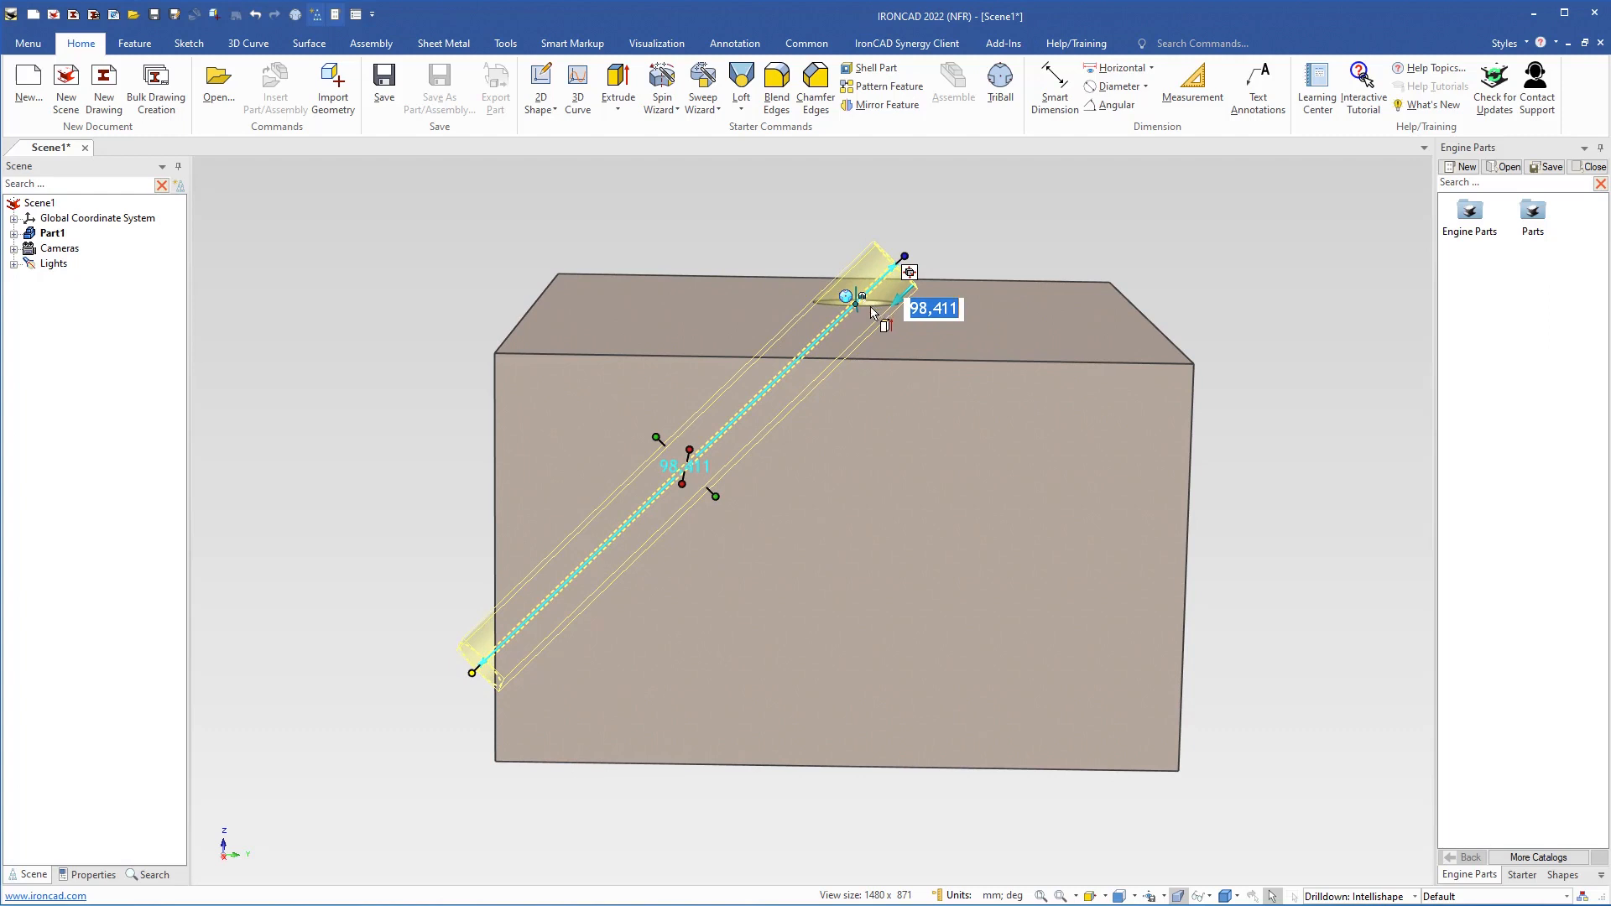
drag(875, 309, 1500, 275)
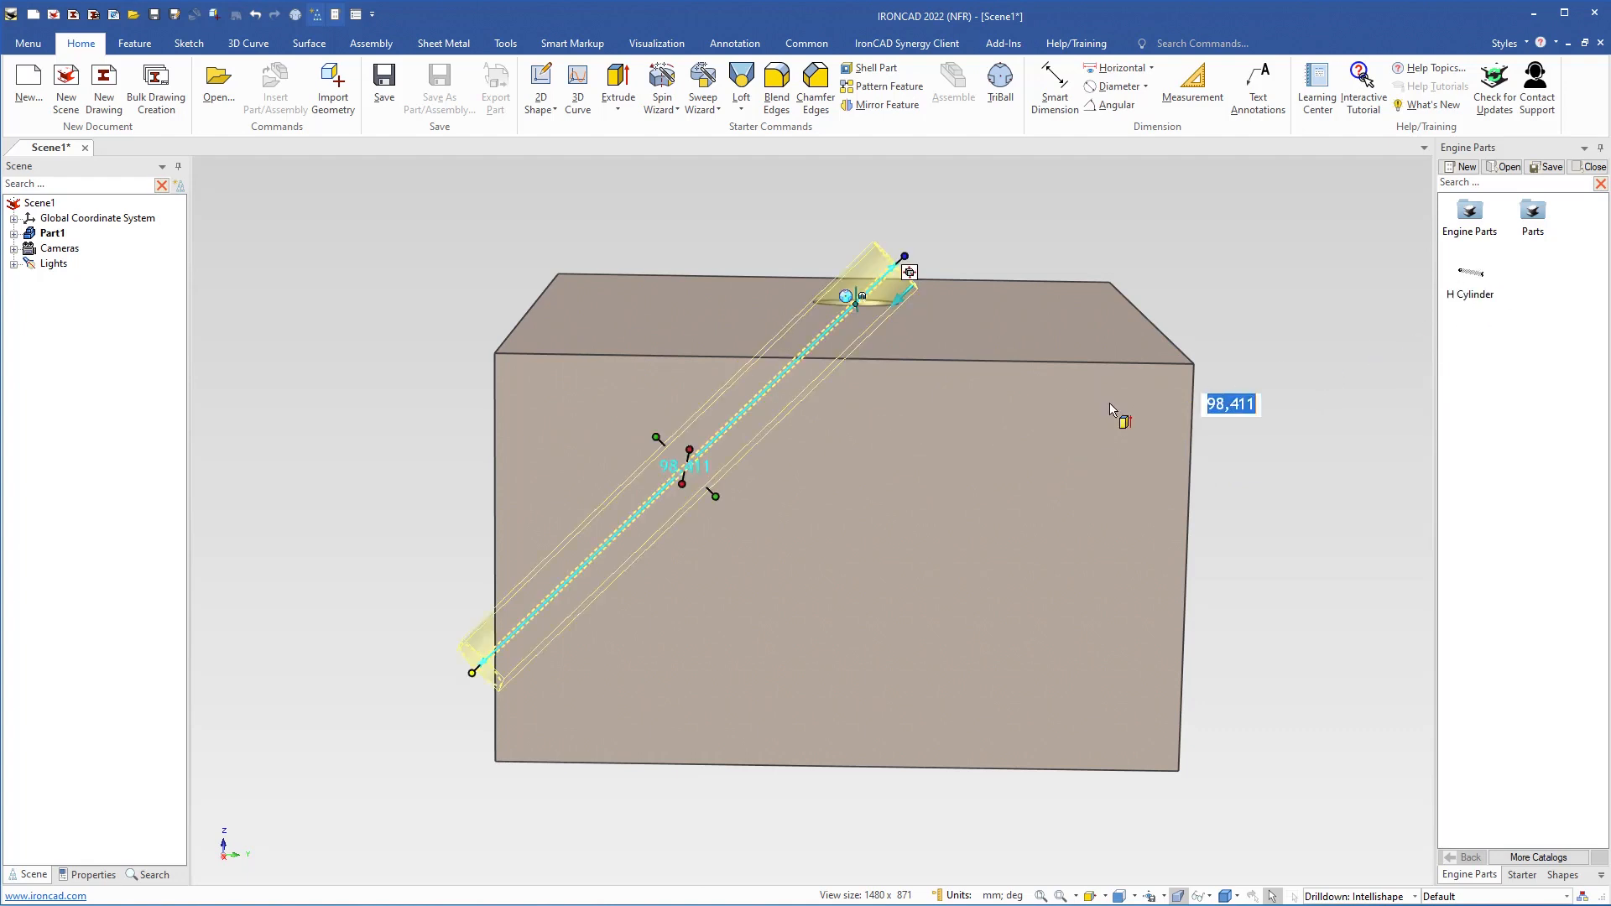
Set the hole's anchor to Disallow Drag and store the angled cut cylinder in the Engine Parts catalog once more
right_click(857, 307)
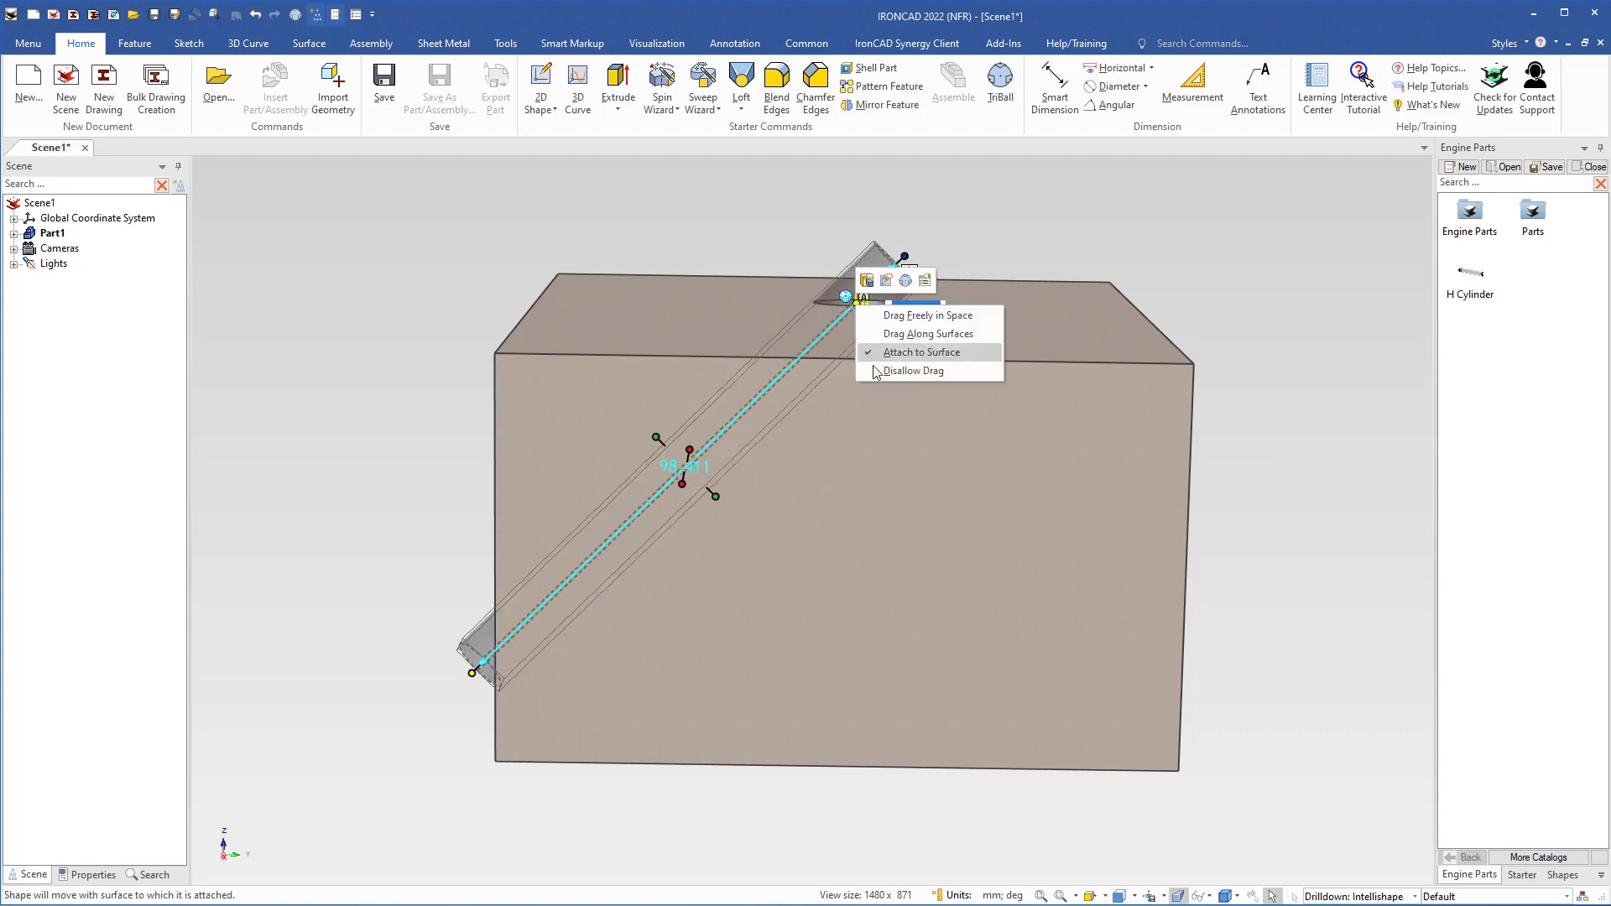
click(898, 371)
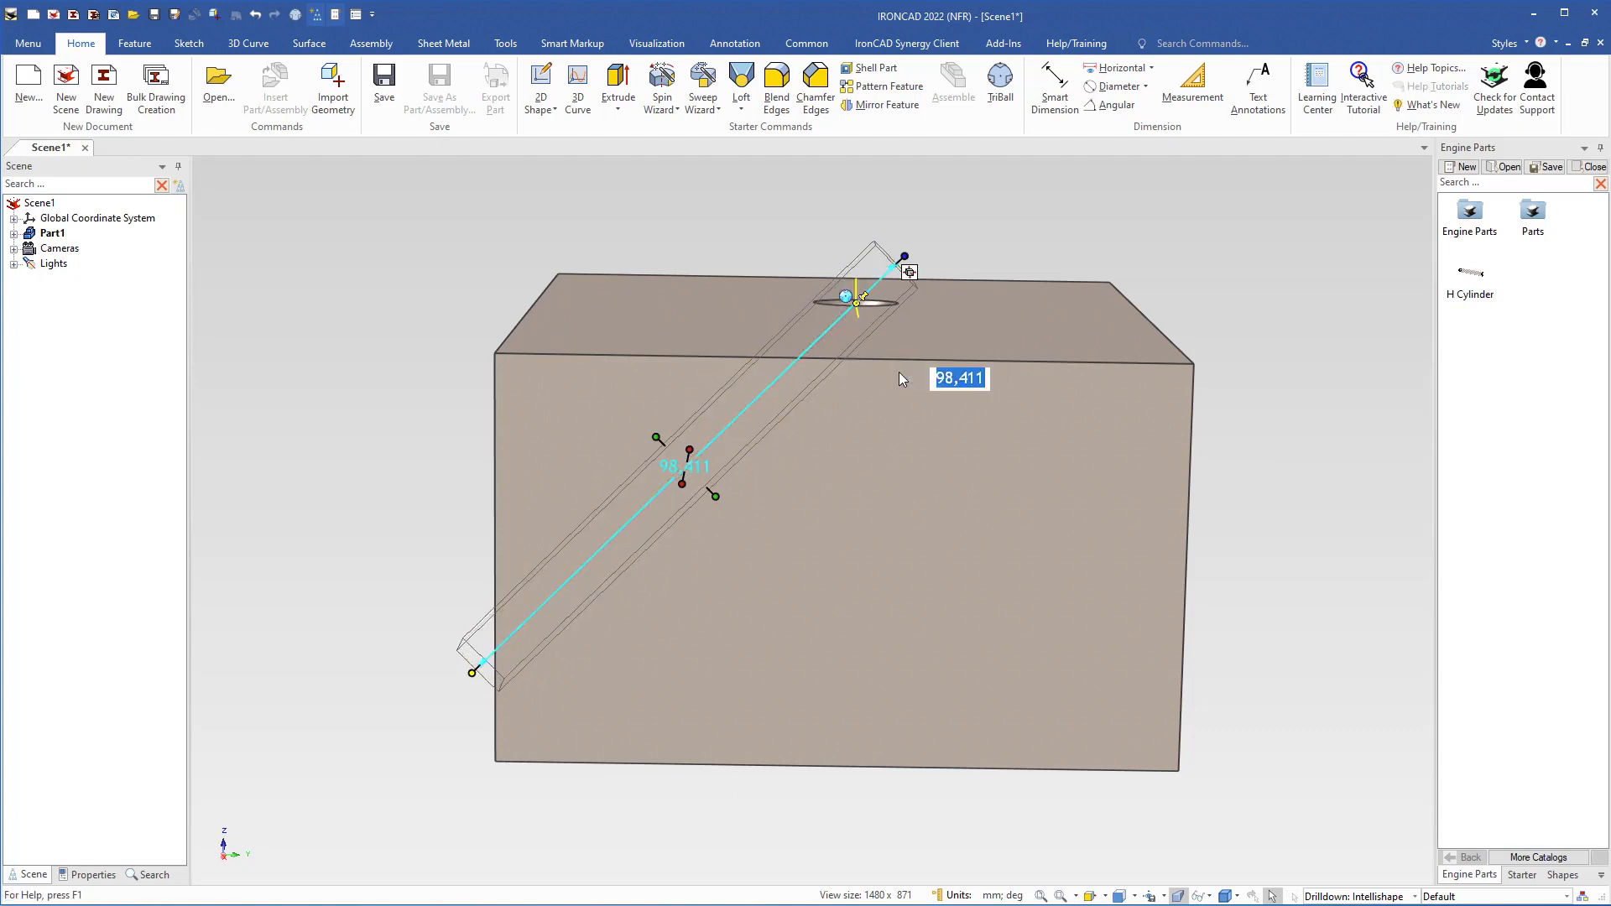
click(873, 305)
click(871, 305)
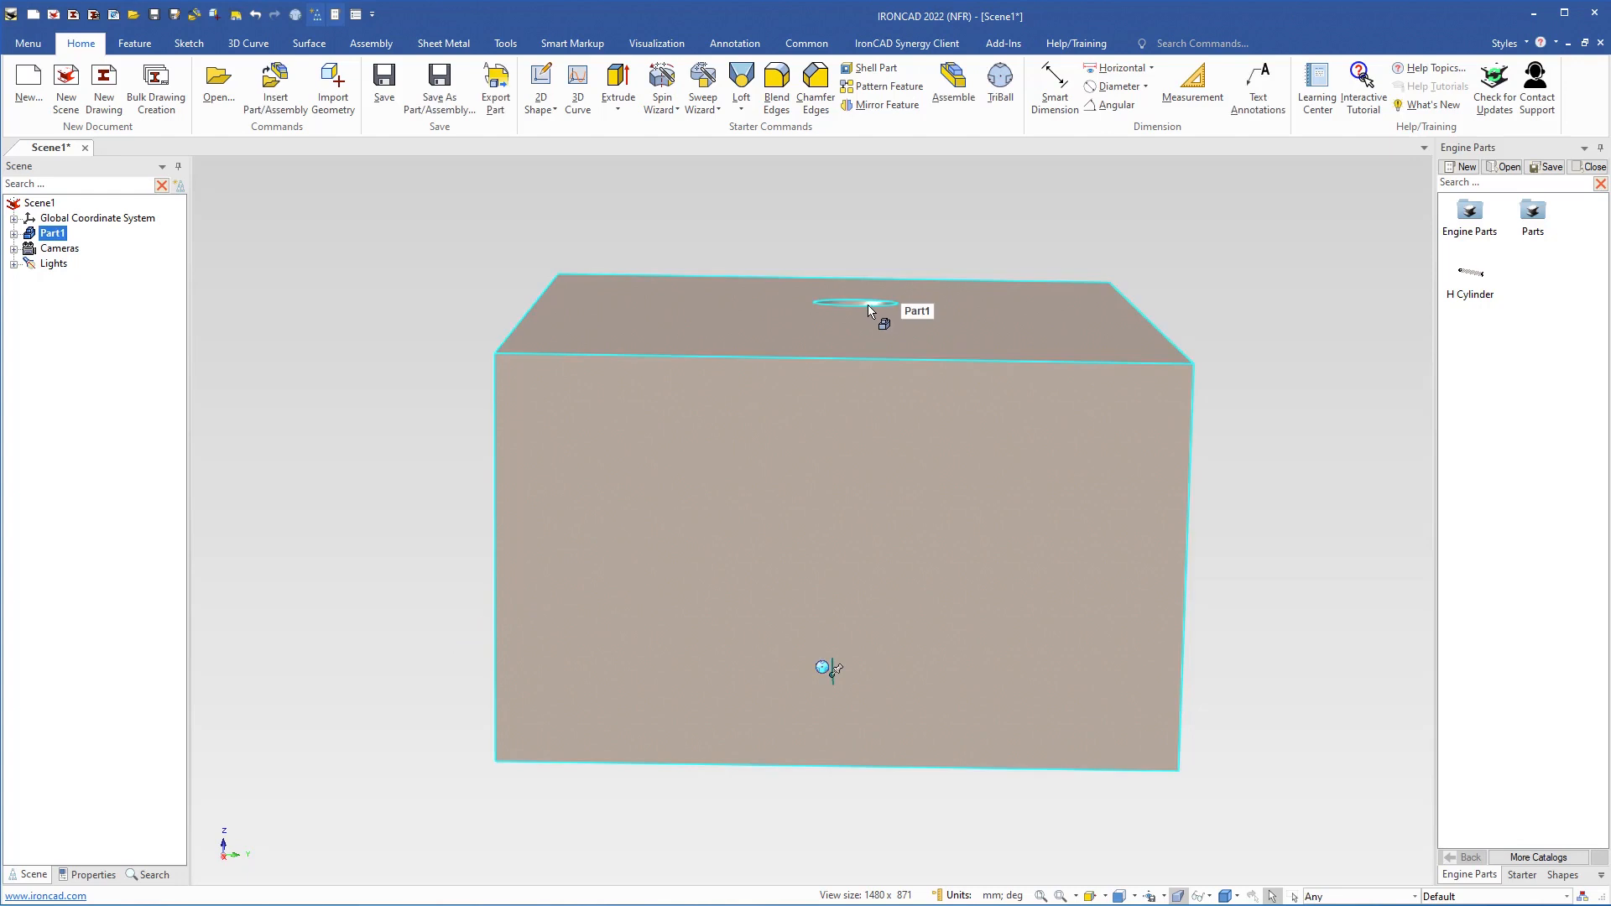
click(868, 311)
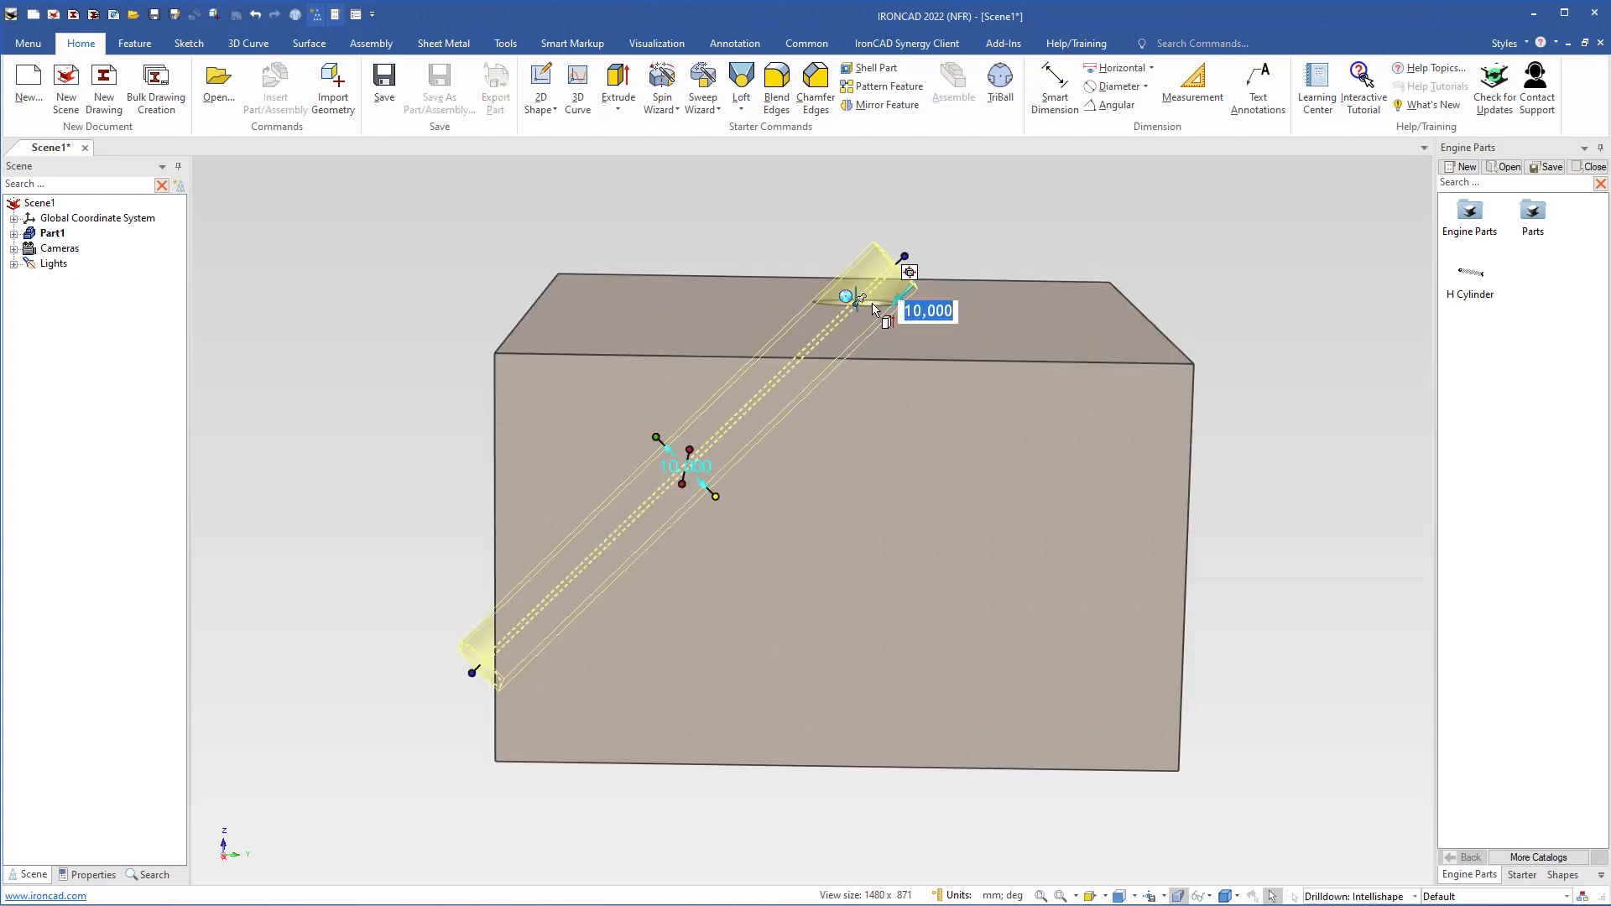
click(873, 307)
drag(1418, 328, 1532, 287)
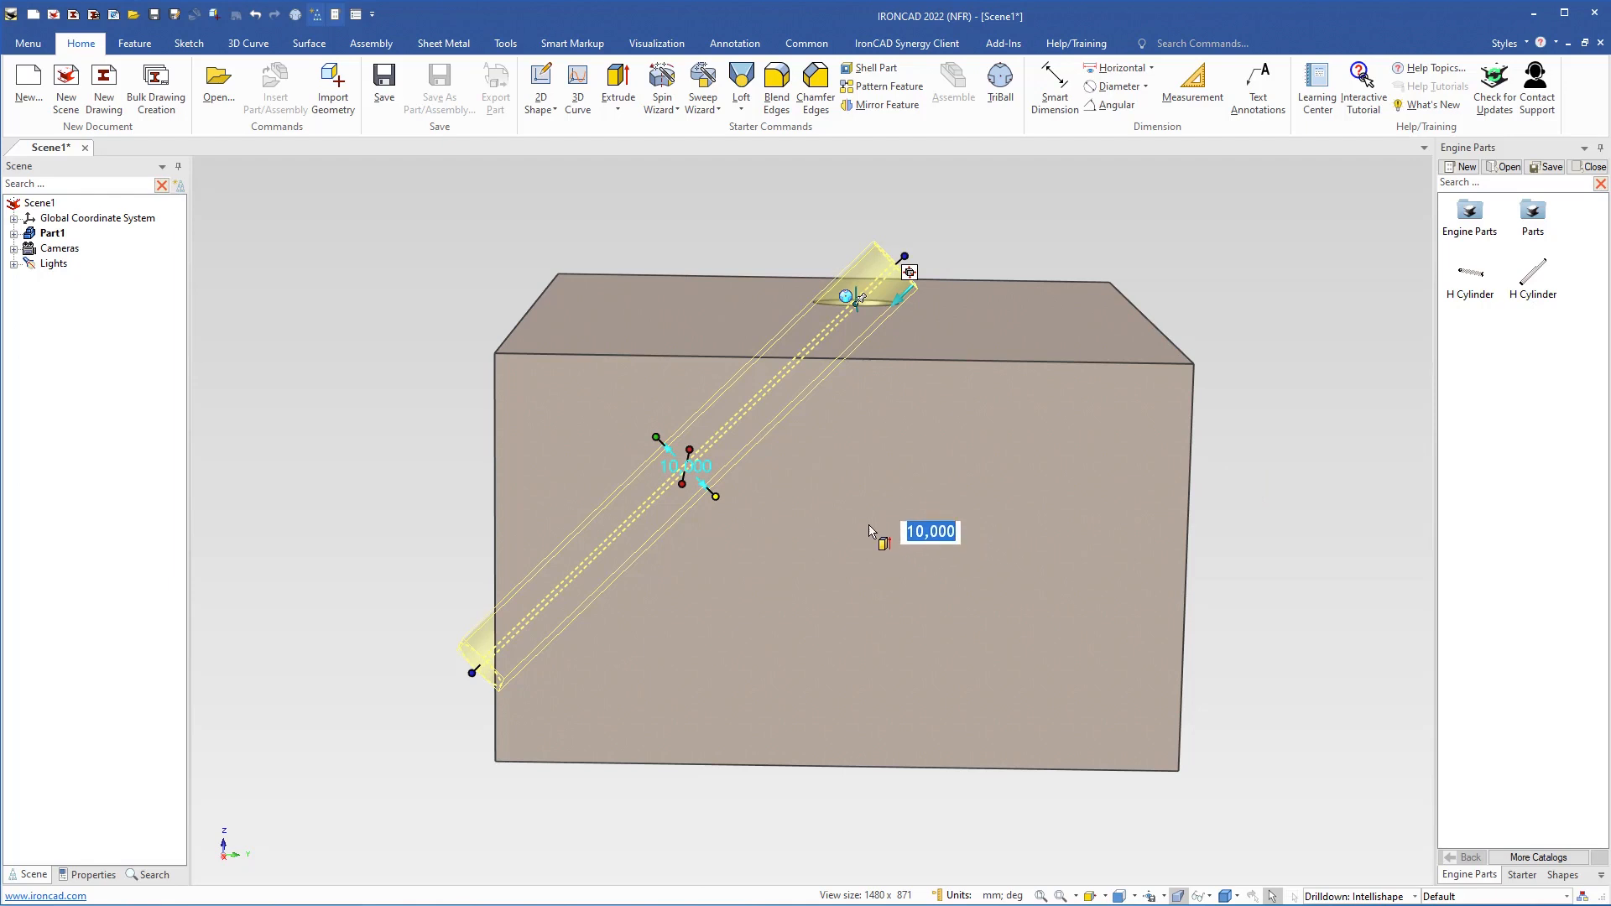
Rename the angled cut cylinder as "Hole 45°" and store it under that name in the Engine Parts catalog
key(F7)
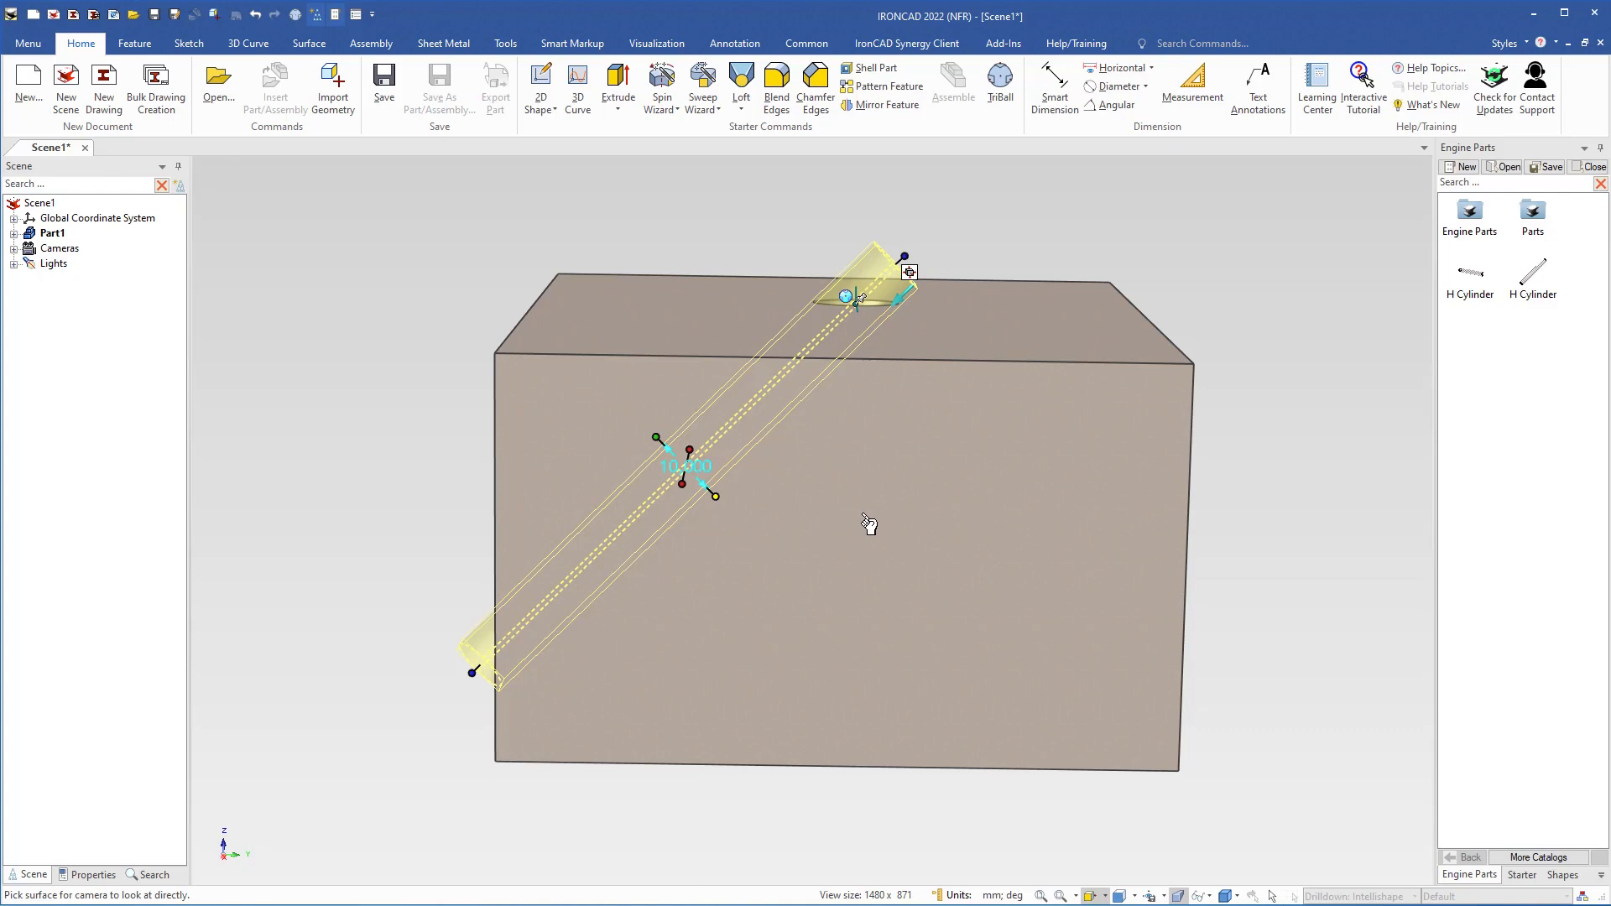
click(863, 513)
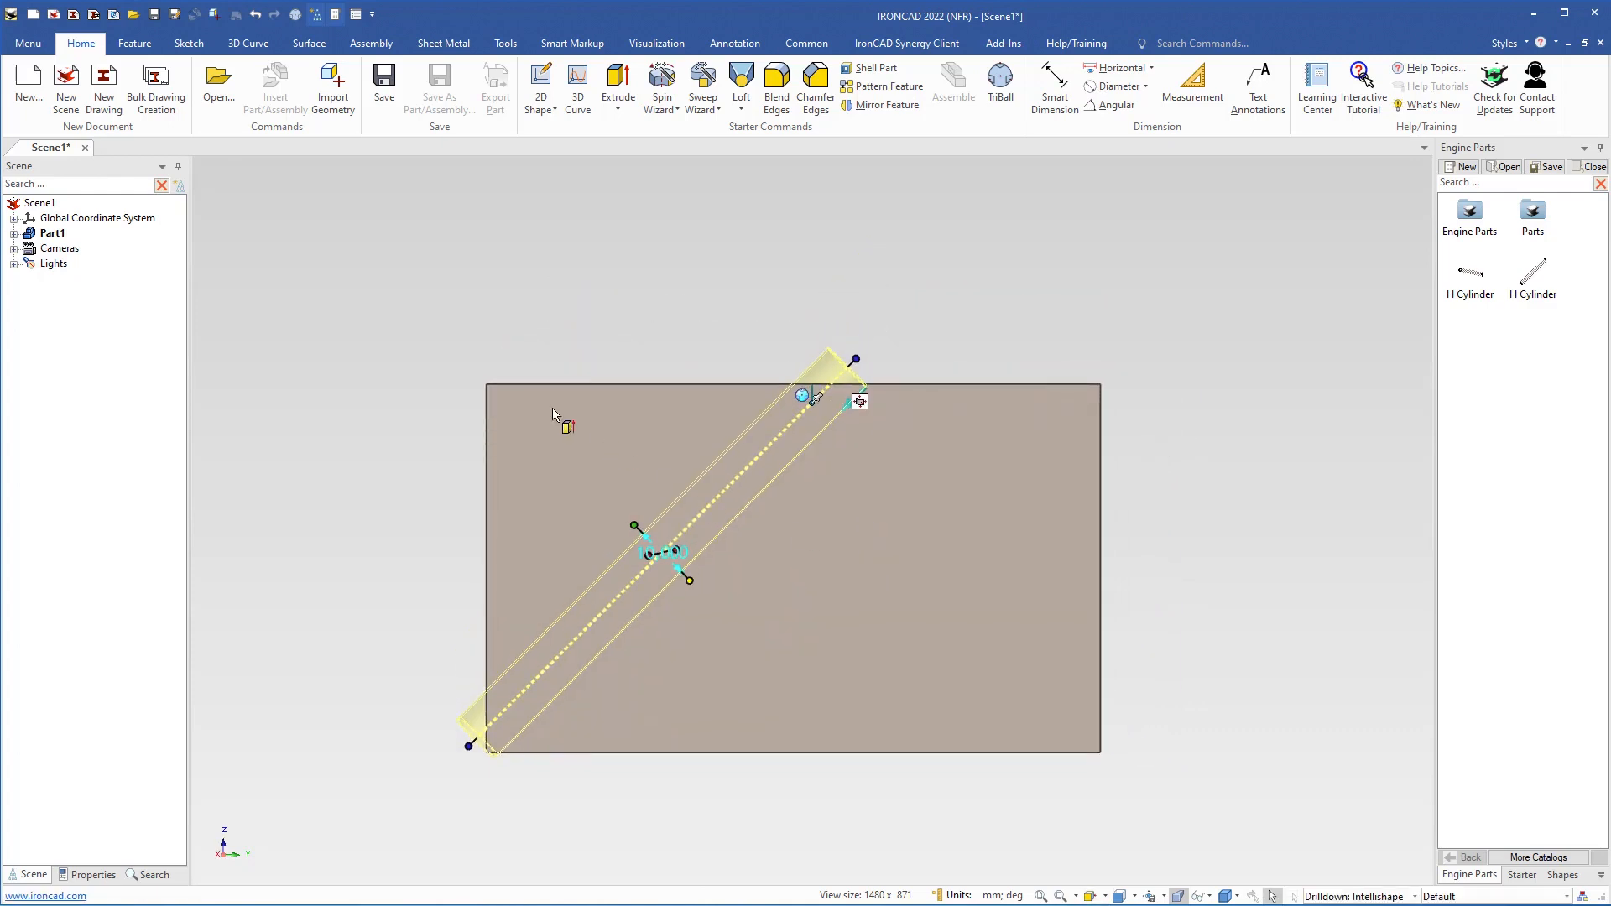
click(15, 234)
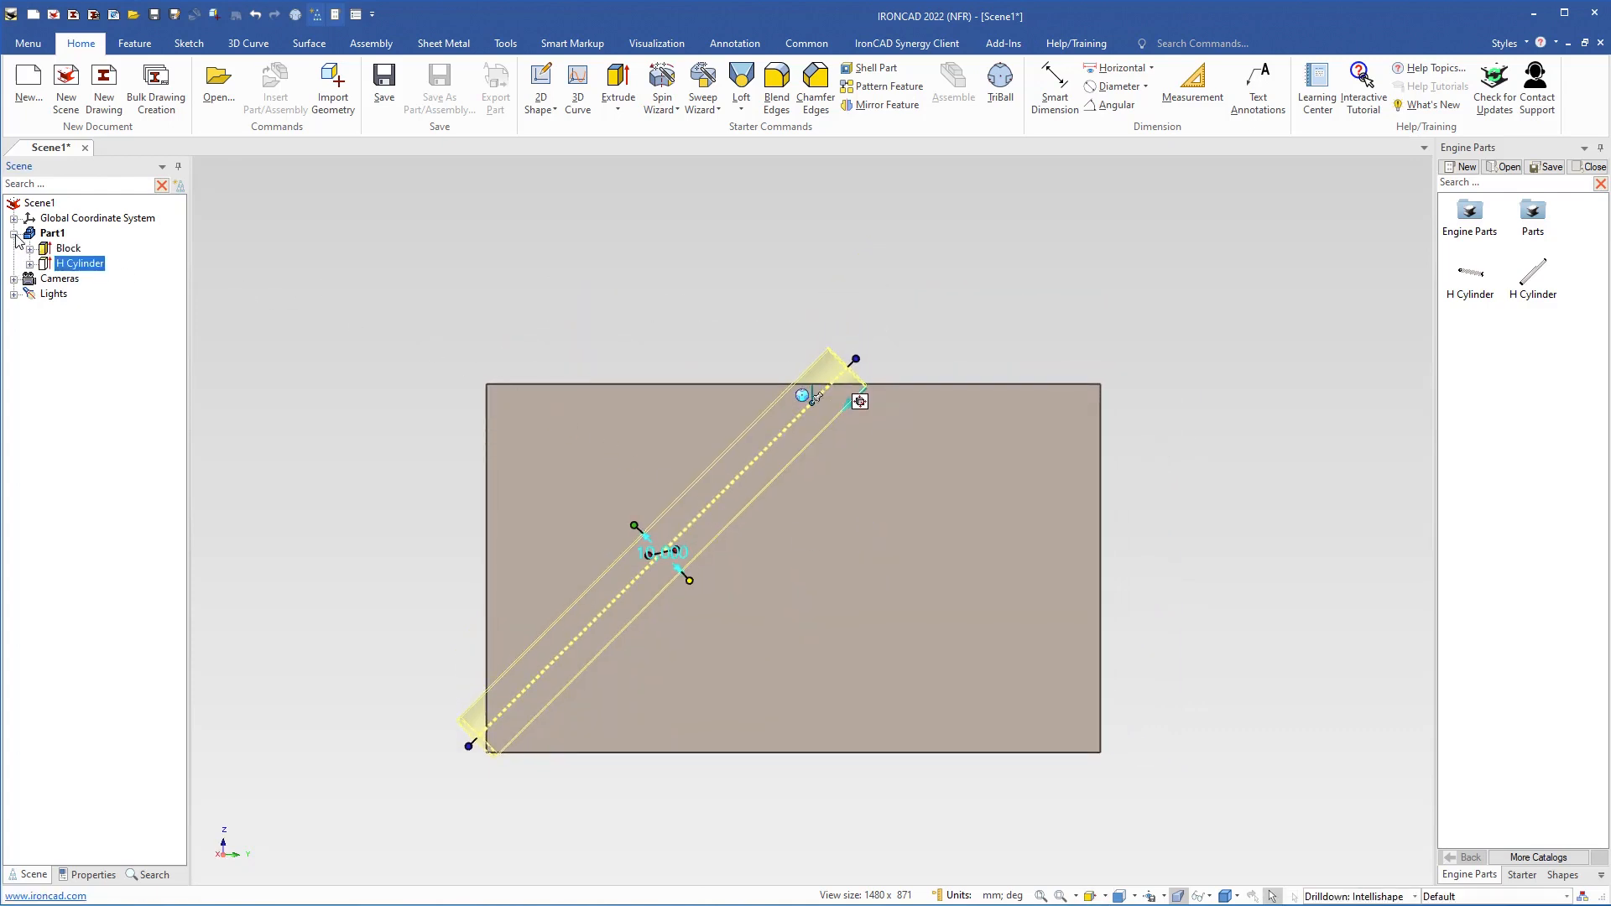
double_click(67, 265)
click(73, 265)
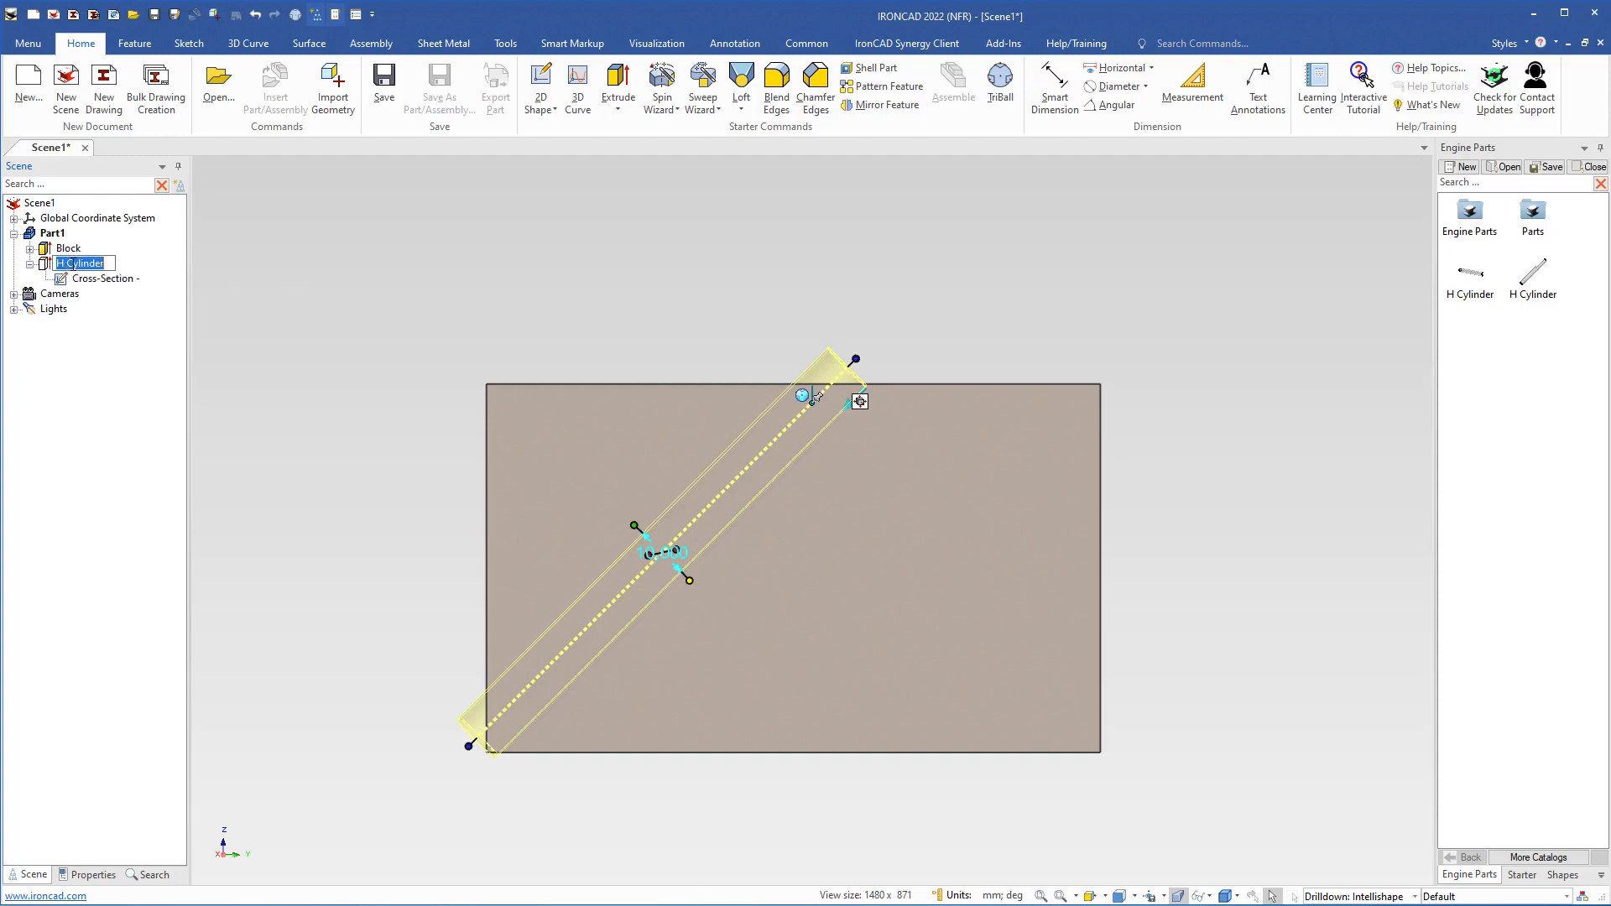
text(Hole 45°)
key(Return)
drag(1419, 356, 1475, 359)
Place a second Hole 45° from the Engine Parts catalog on the block's top face, nearer the front edge
middle_drag(870, 557, 742, 579)
shift+middle_drag(742, 579, 891, 684)
scroll(892, 685, up, 1)
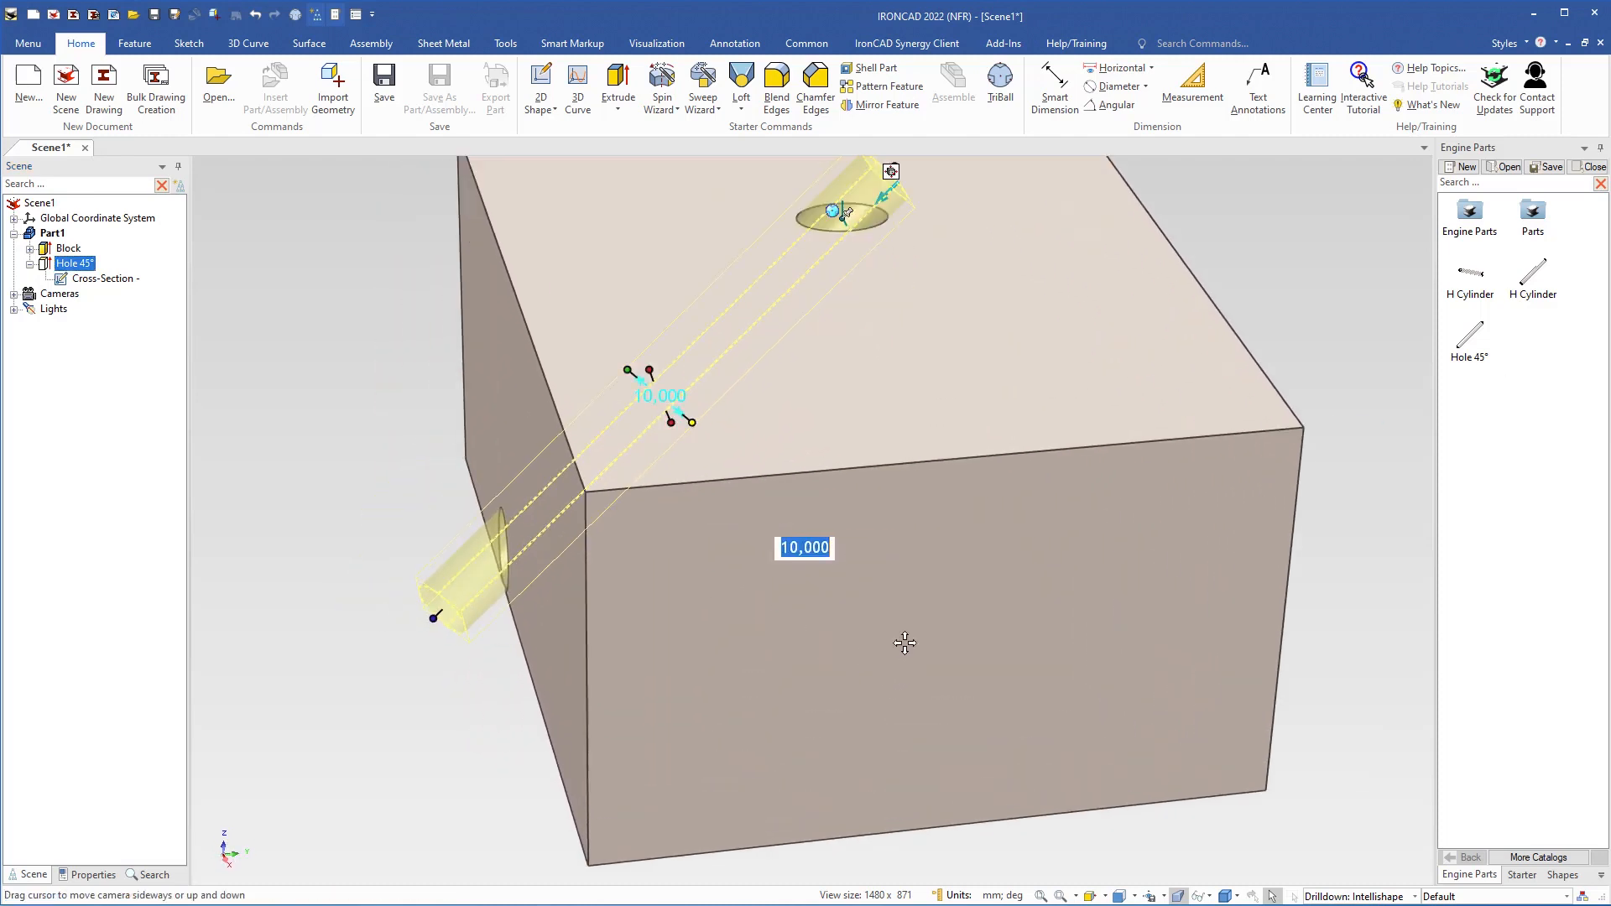
scroll(905, 643, down, 3)
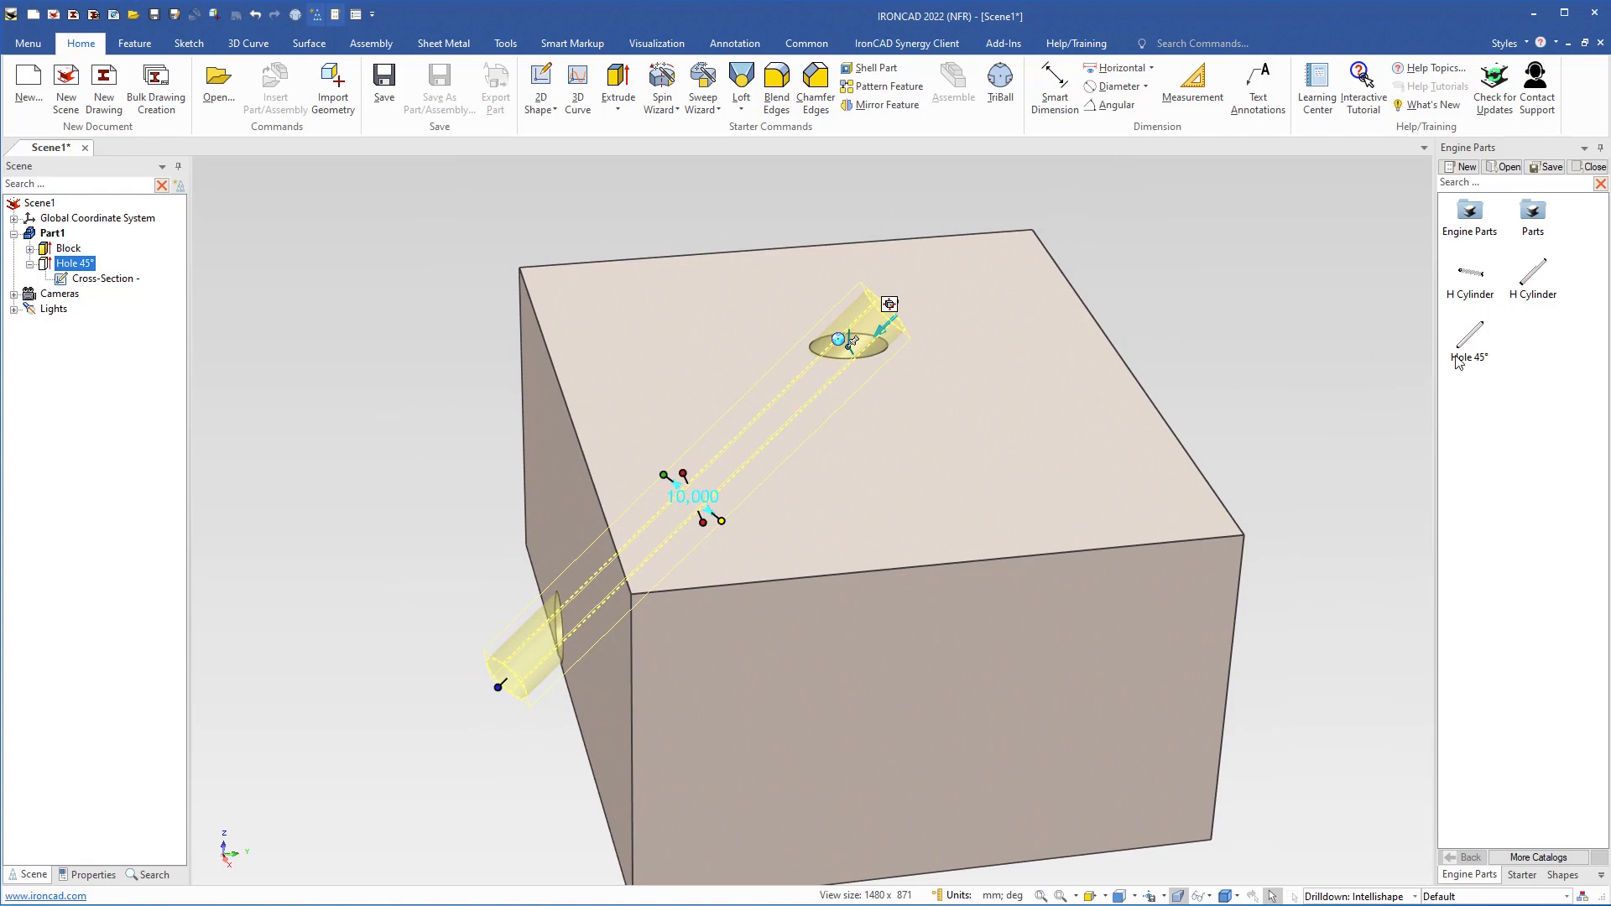
drag(1469, 344, 964, 466)
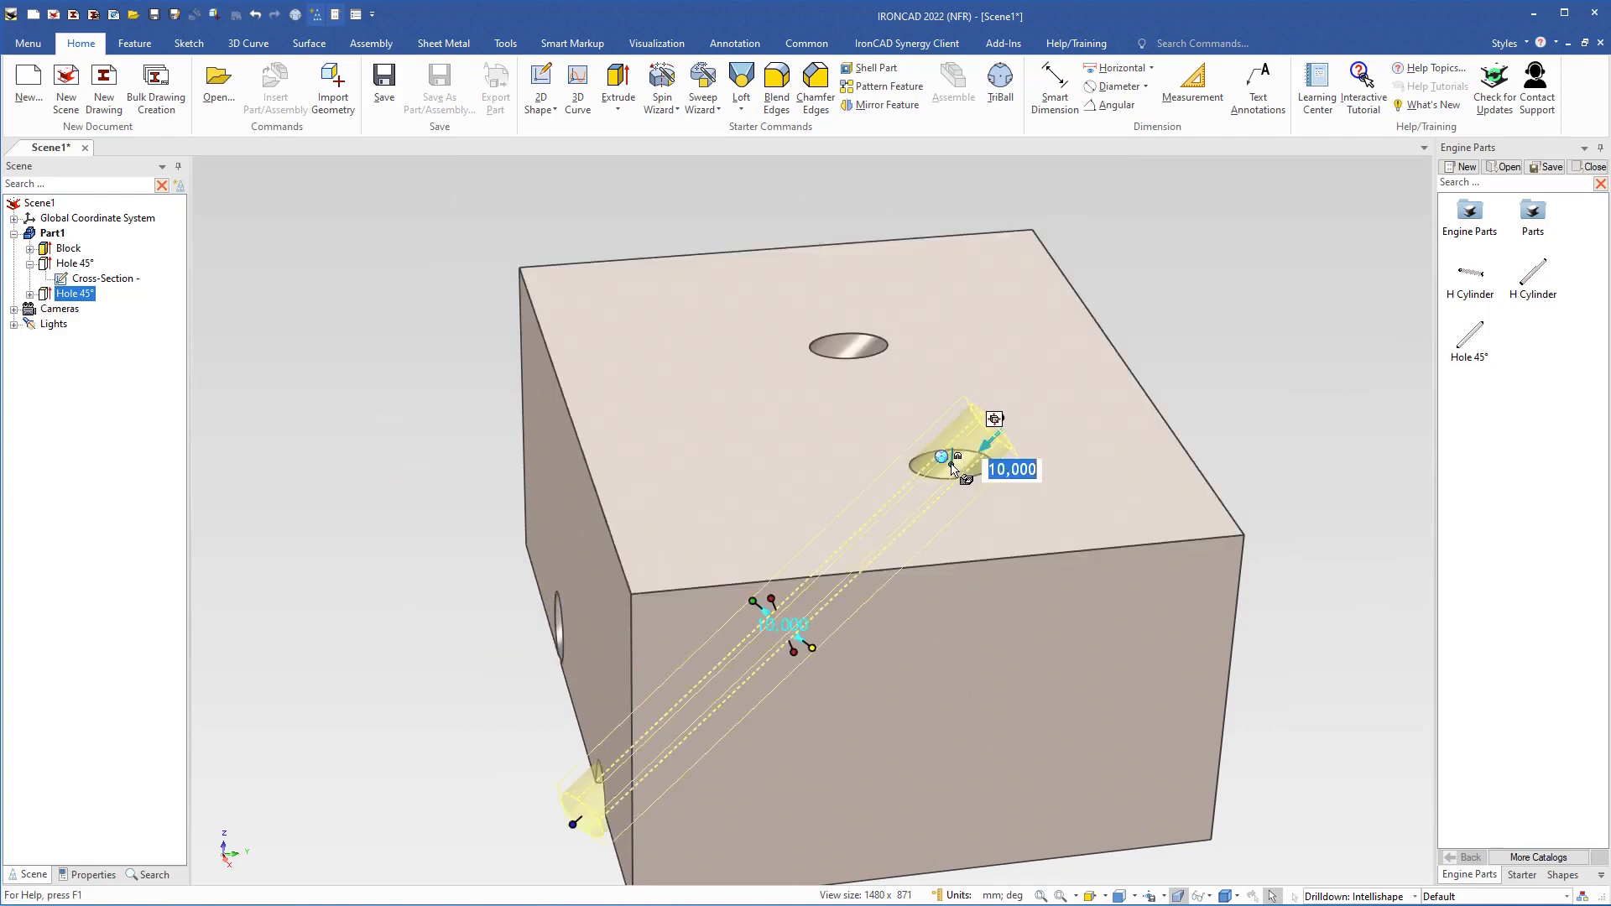
Rotate the second hole's anchor 45° about its horizontal axis with the TriBall
scroll(965, 472, up, 3)
scroll(965, 472, up, 2)
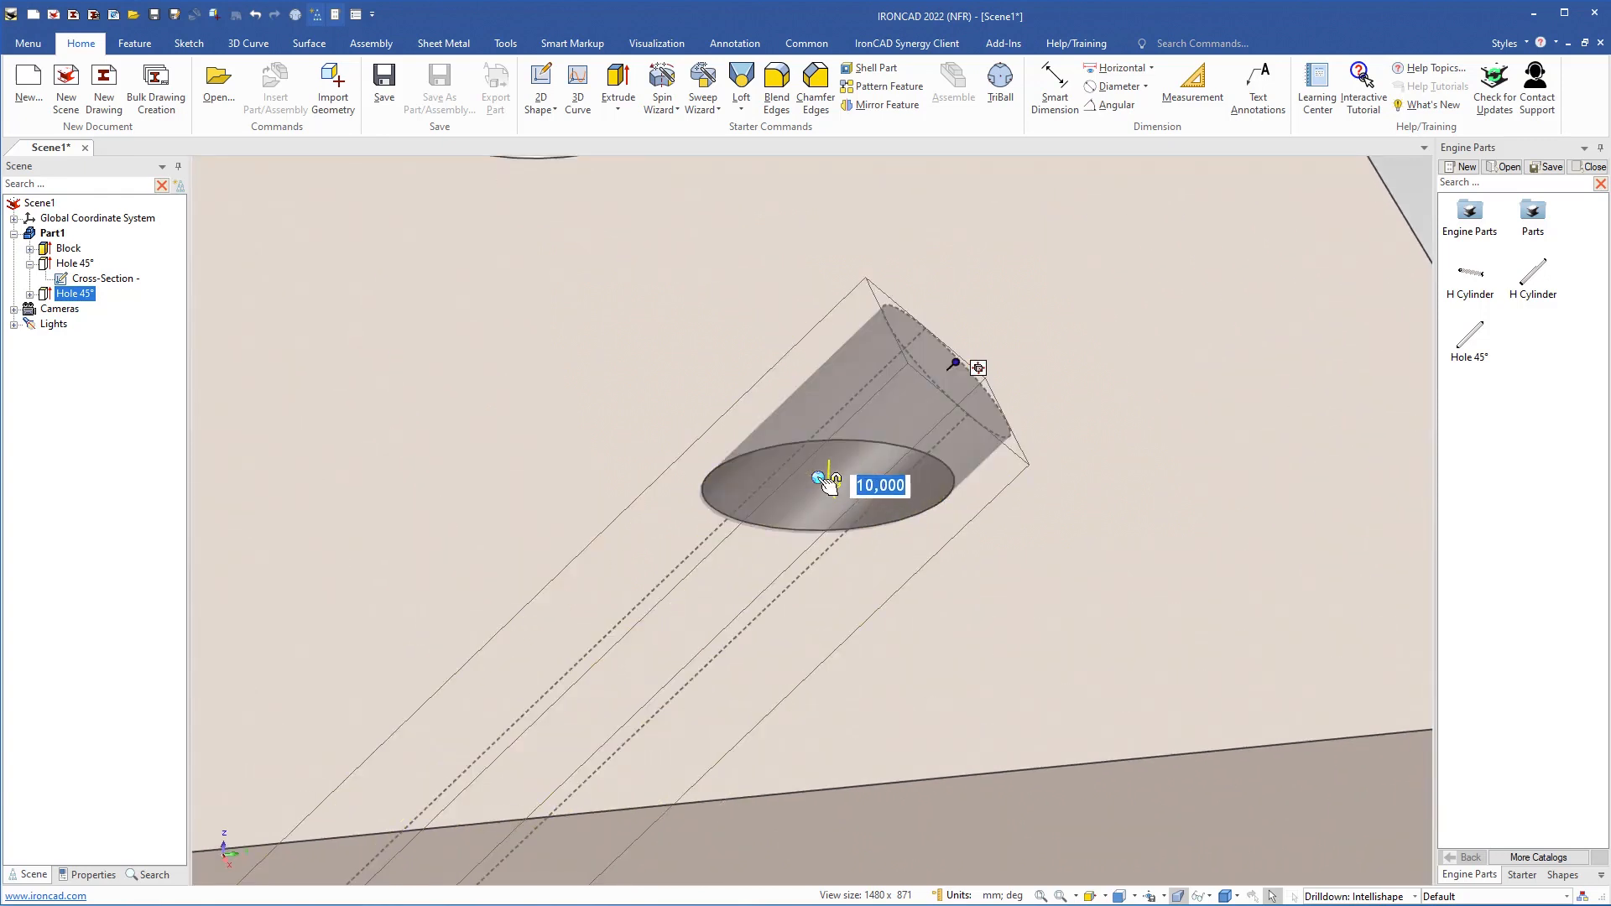
key(F10)
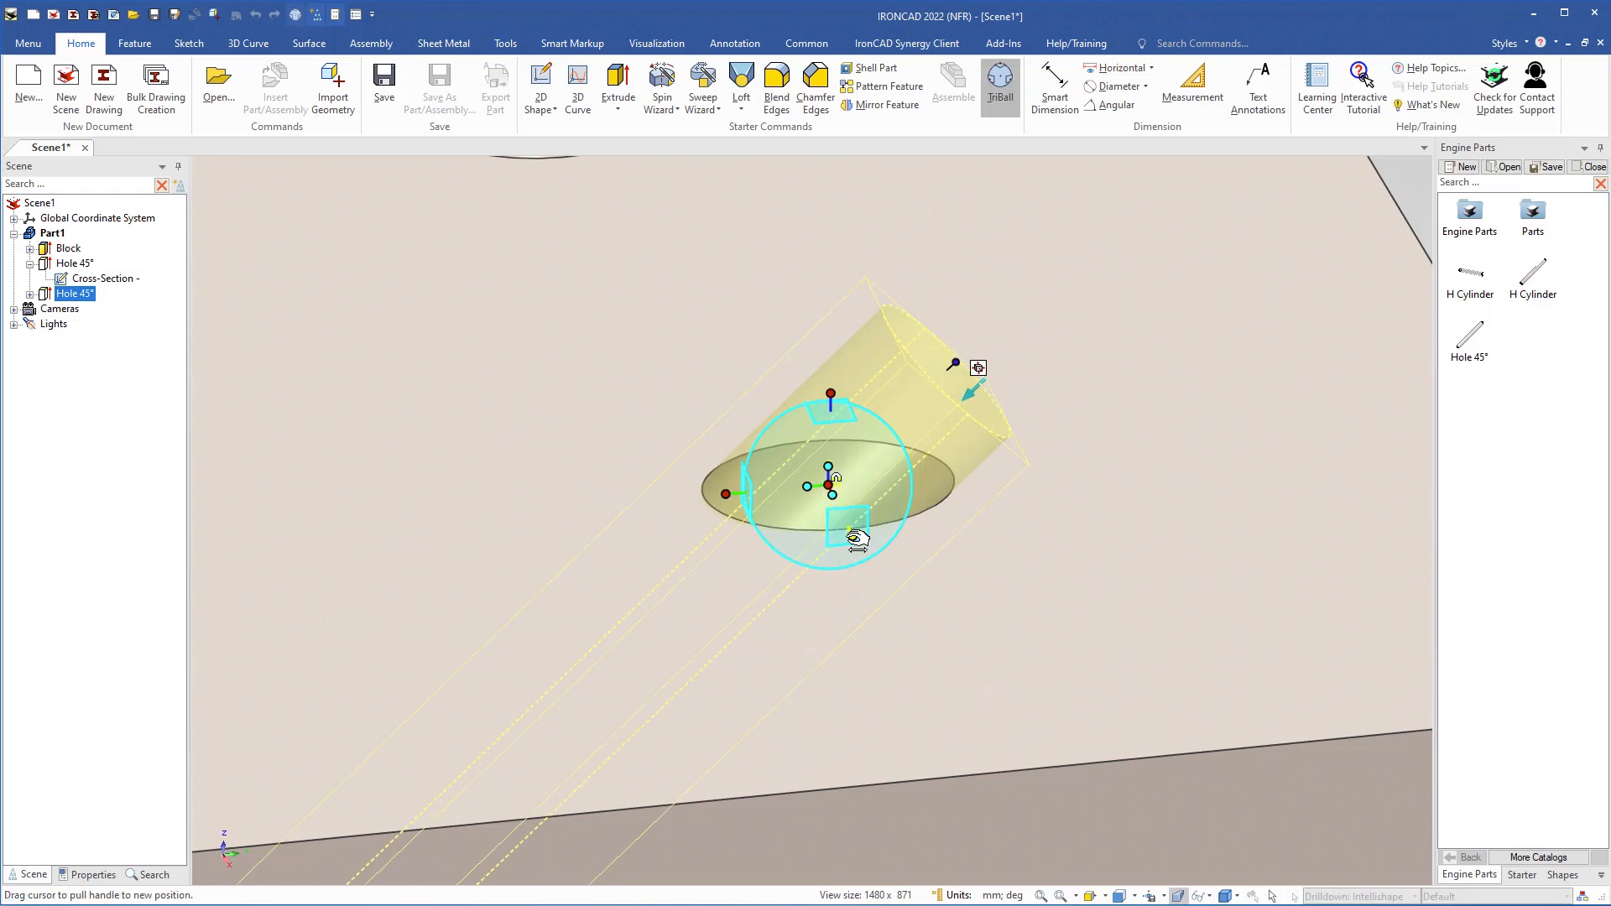
click(856, 538)
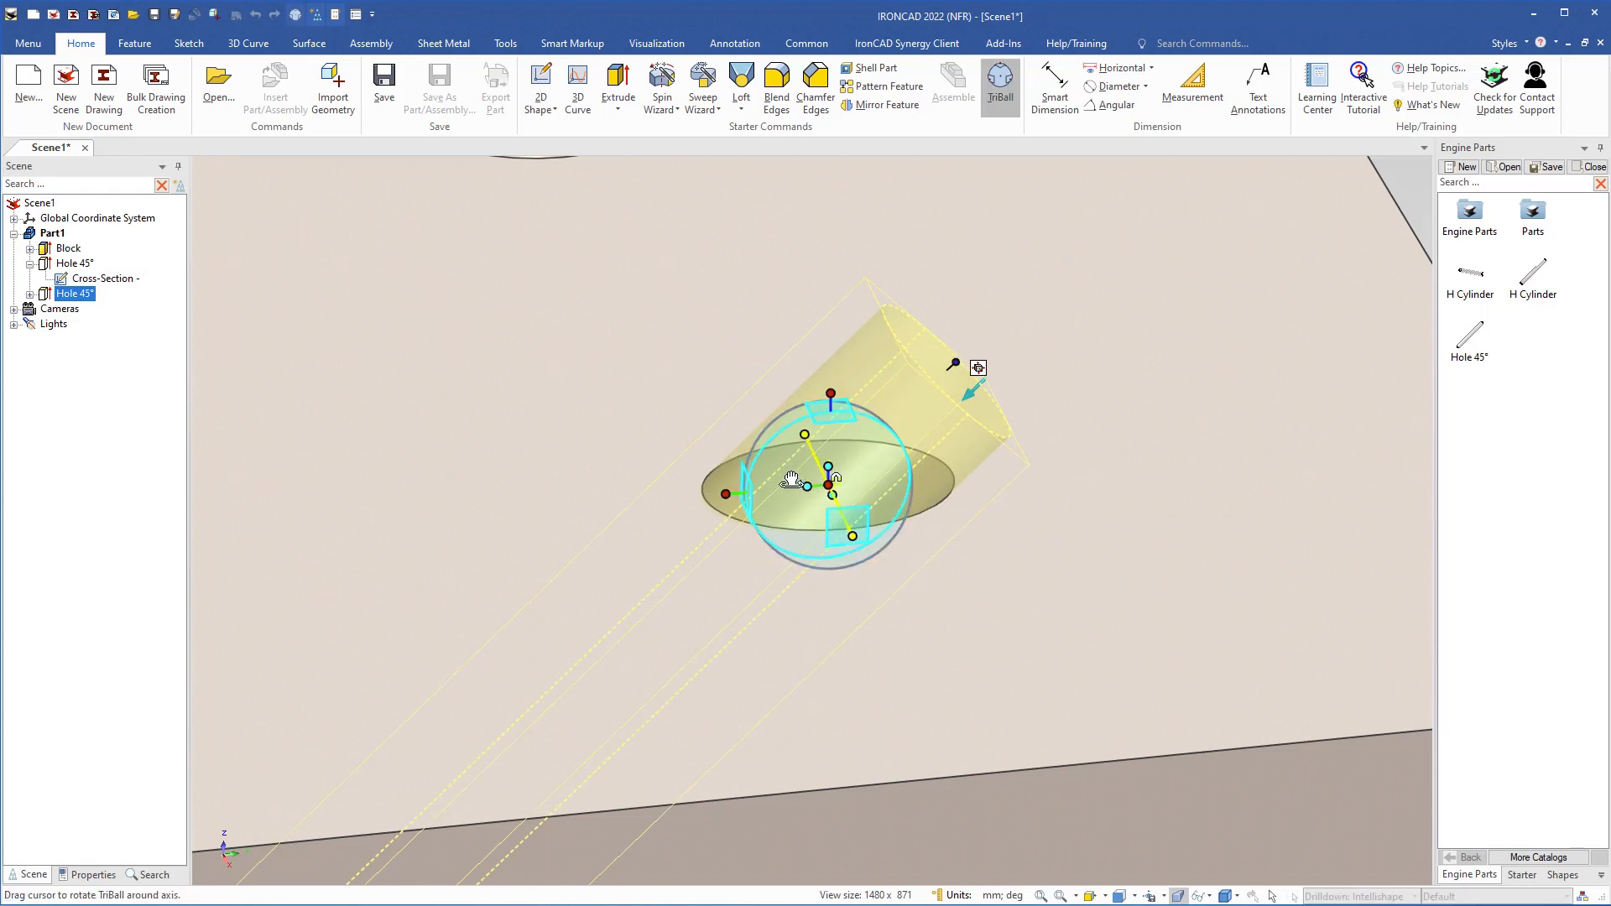
drag(790, 479, 829, 433)
key(Tab)
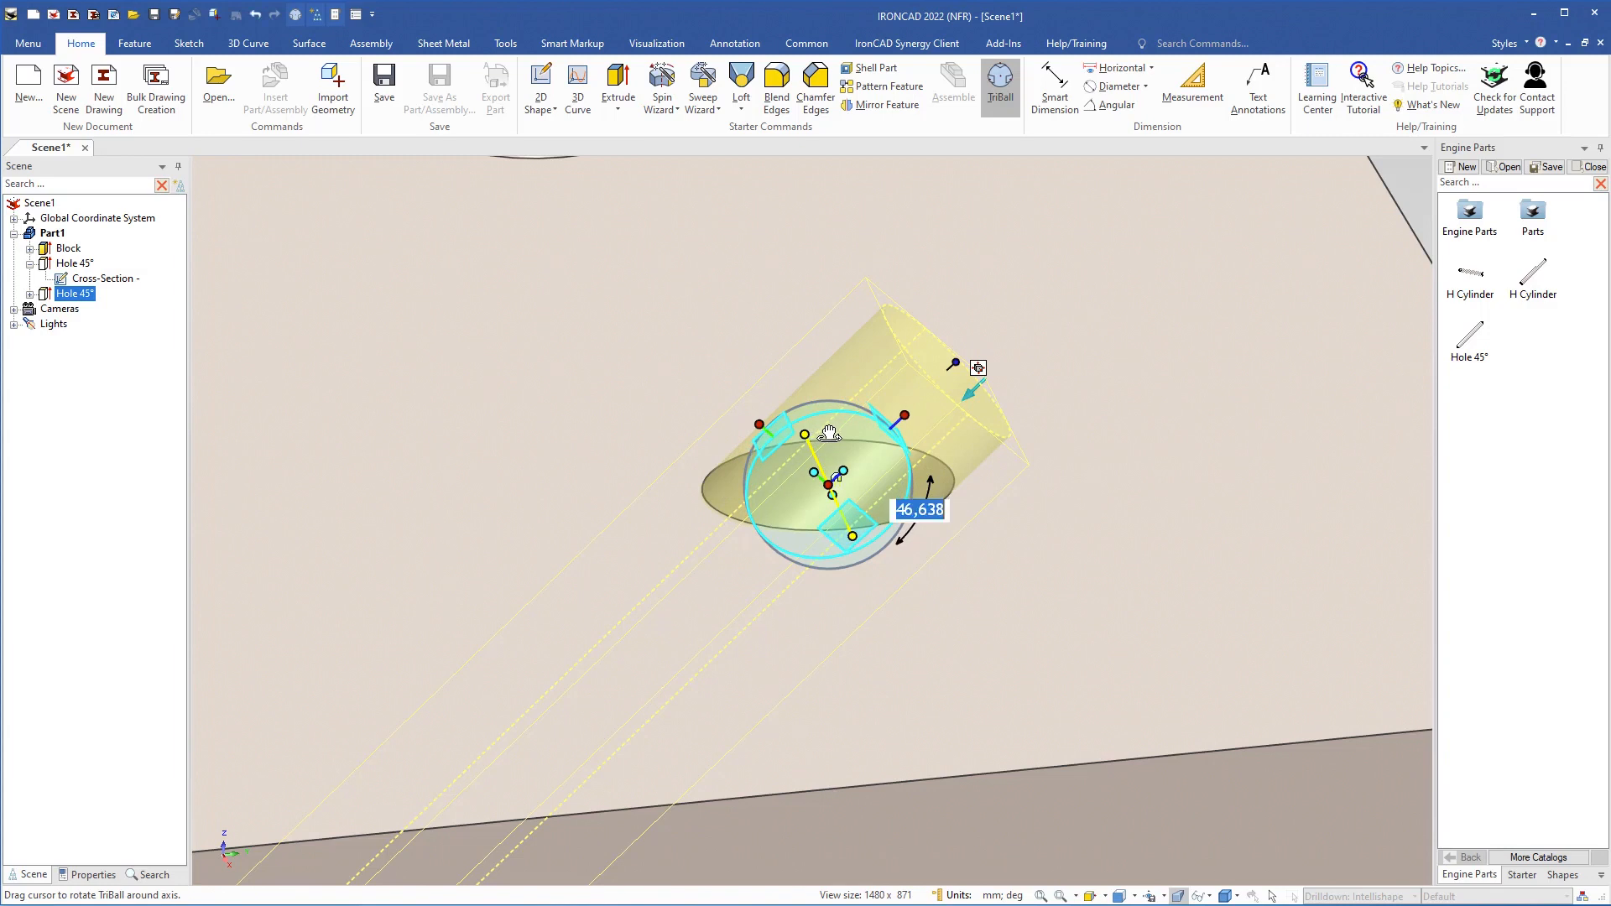
text(45)
key(Return)
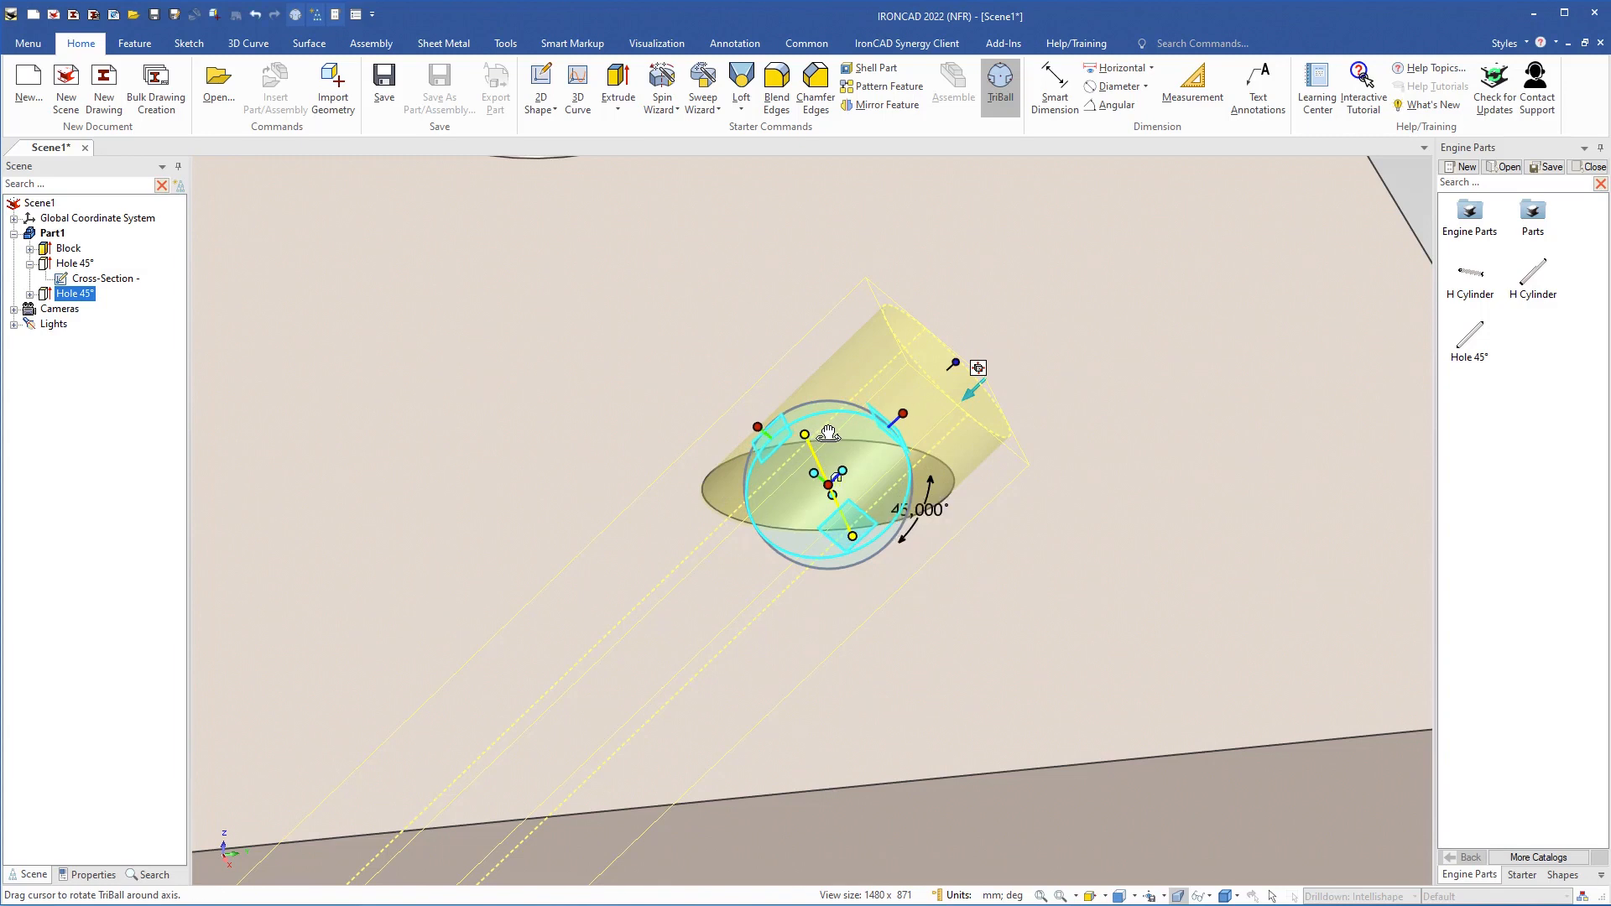
key(space)
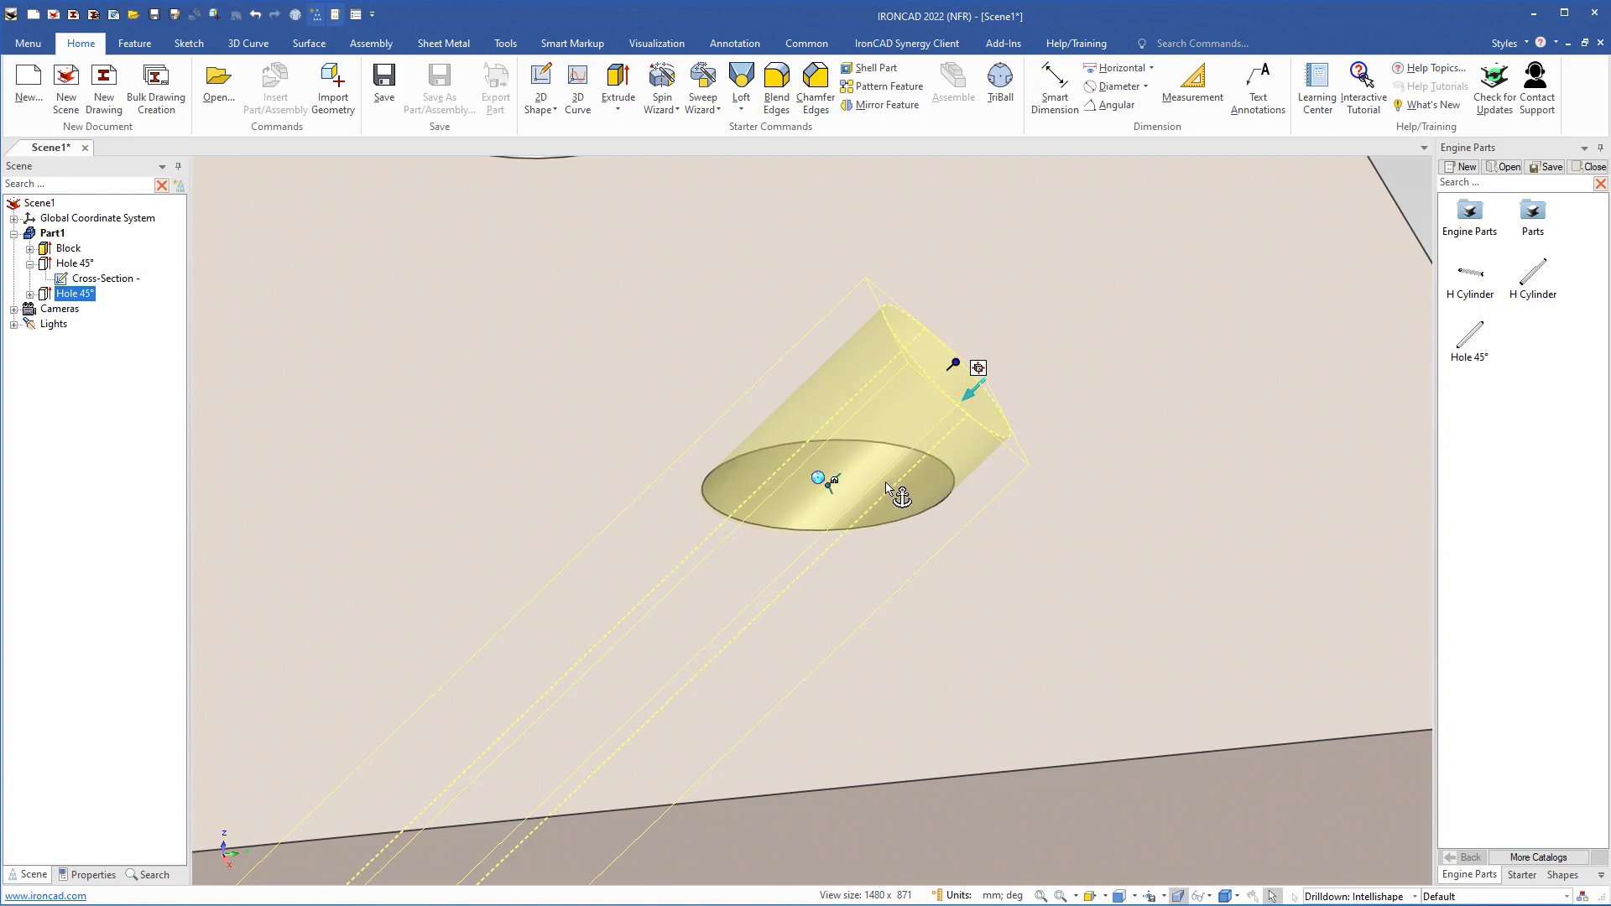
Move the second hole to another spot on the top face so that it realigns vertically with its rotated anchor
drag(886, 483, 663, 391)
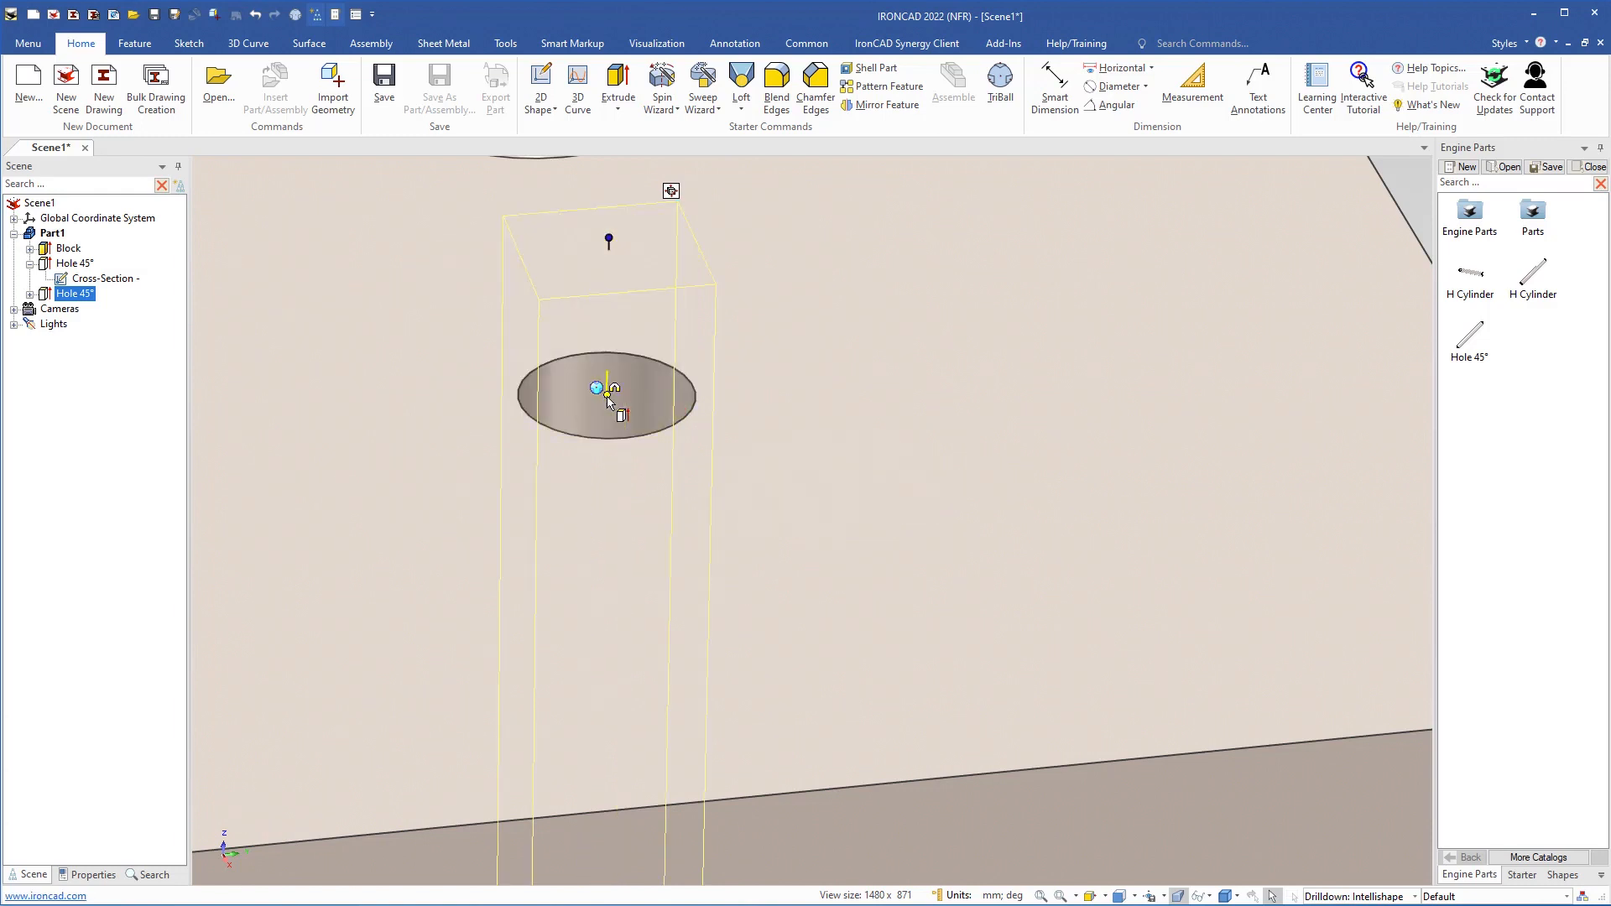
click(607, 396)
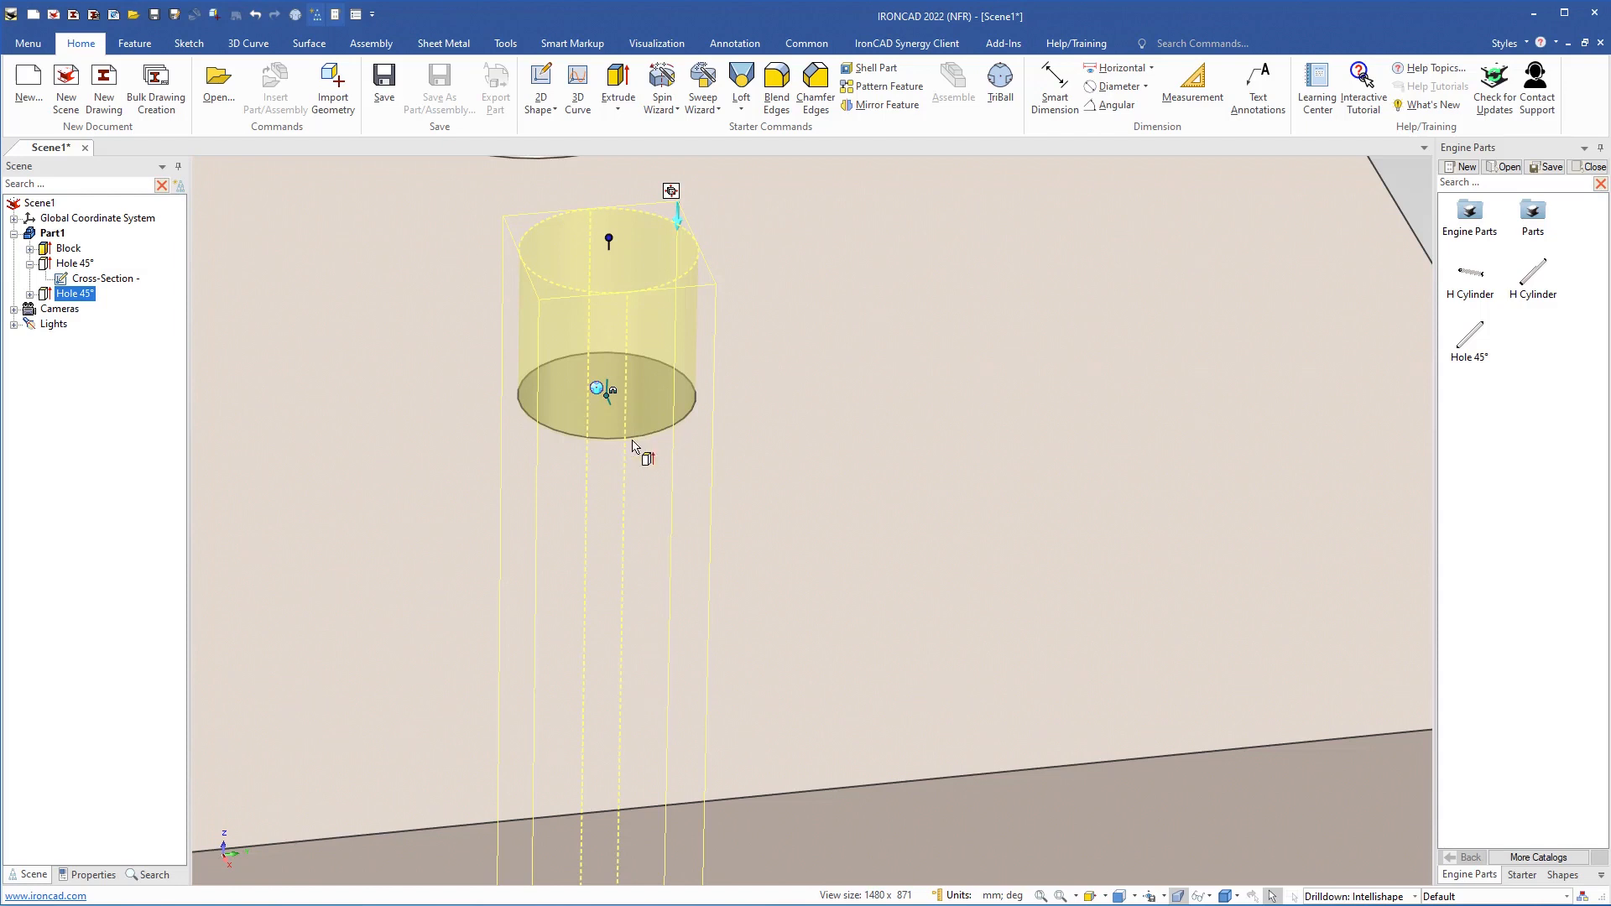
scroll(701, 514, down, 4)
mouse_move(789, 550)
middle_down()
mouse_move(818, 523)
mouse_move(800, 527)
middle_up()
shift+middle_drag(801, 592, 832, 428)
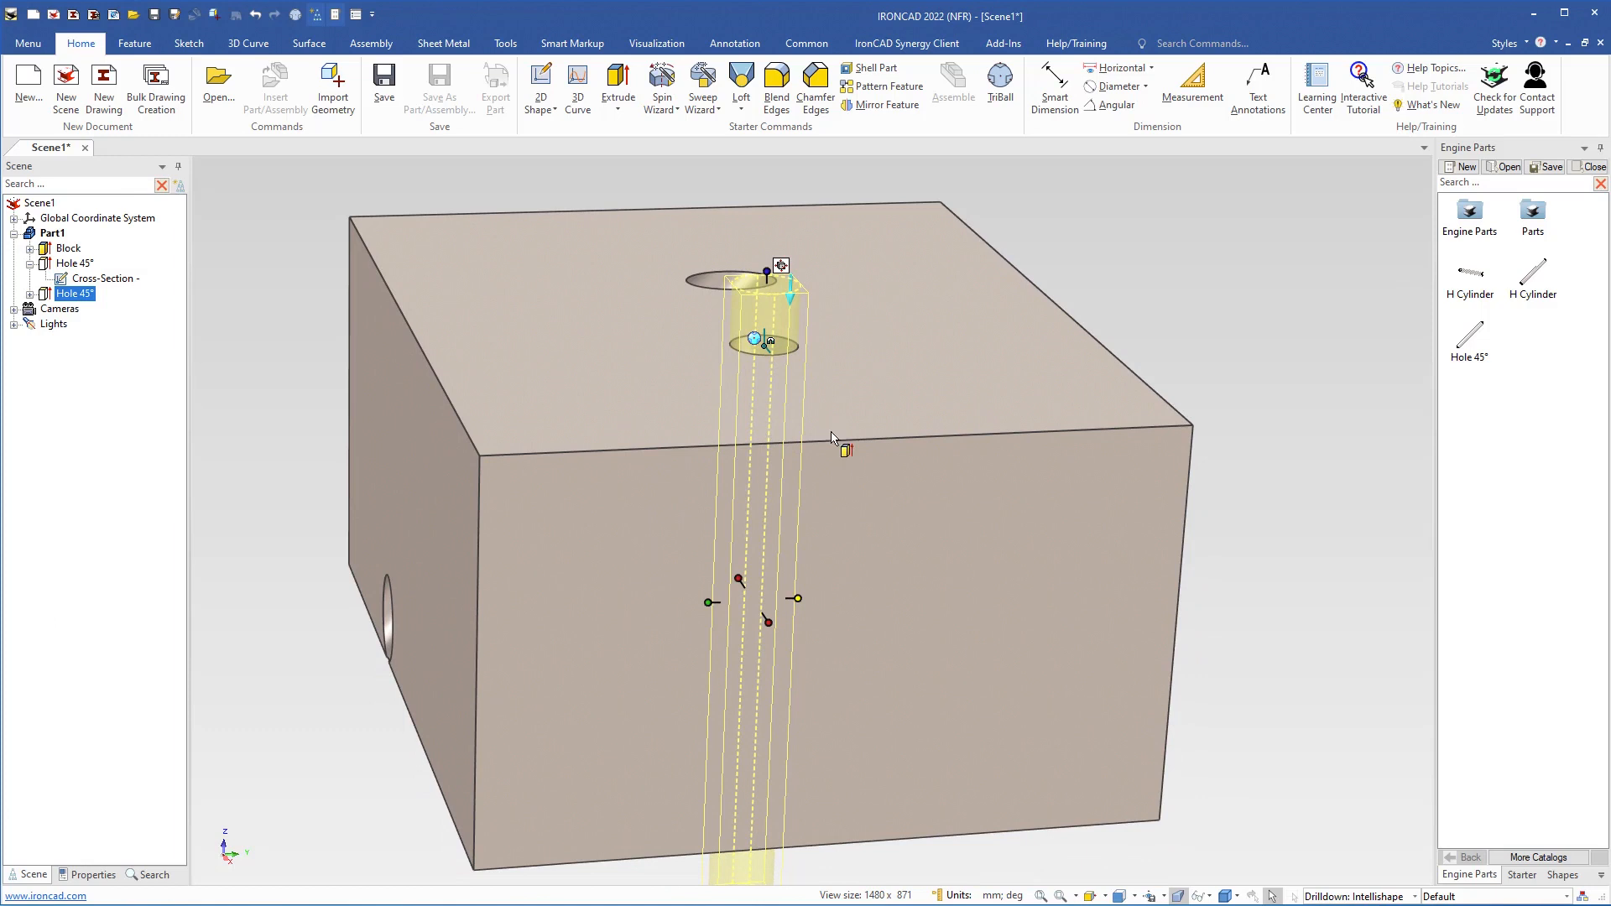
scroll(831, 445, down, 2)
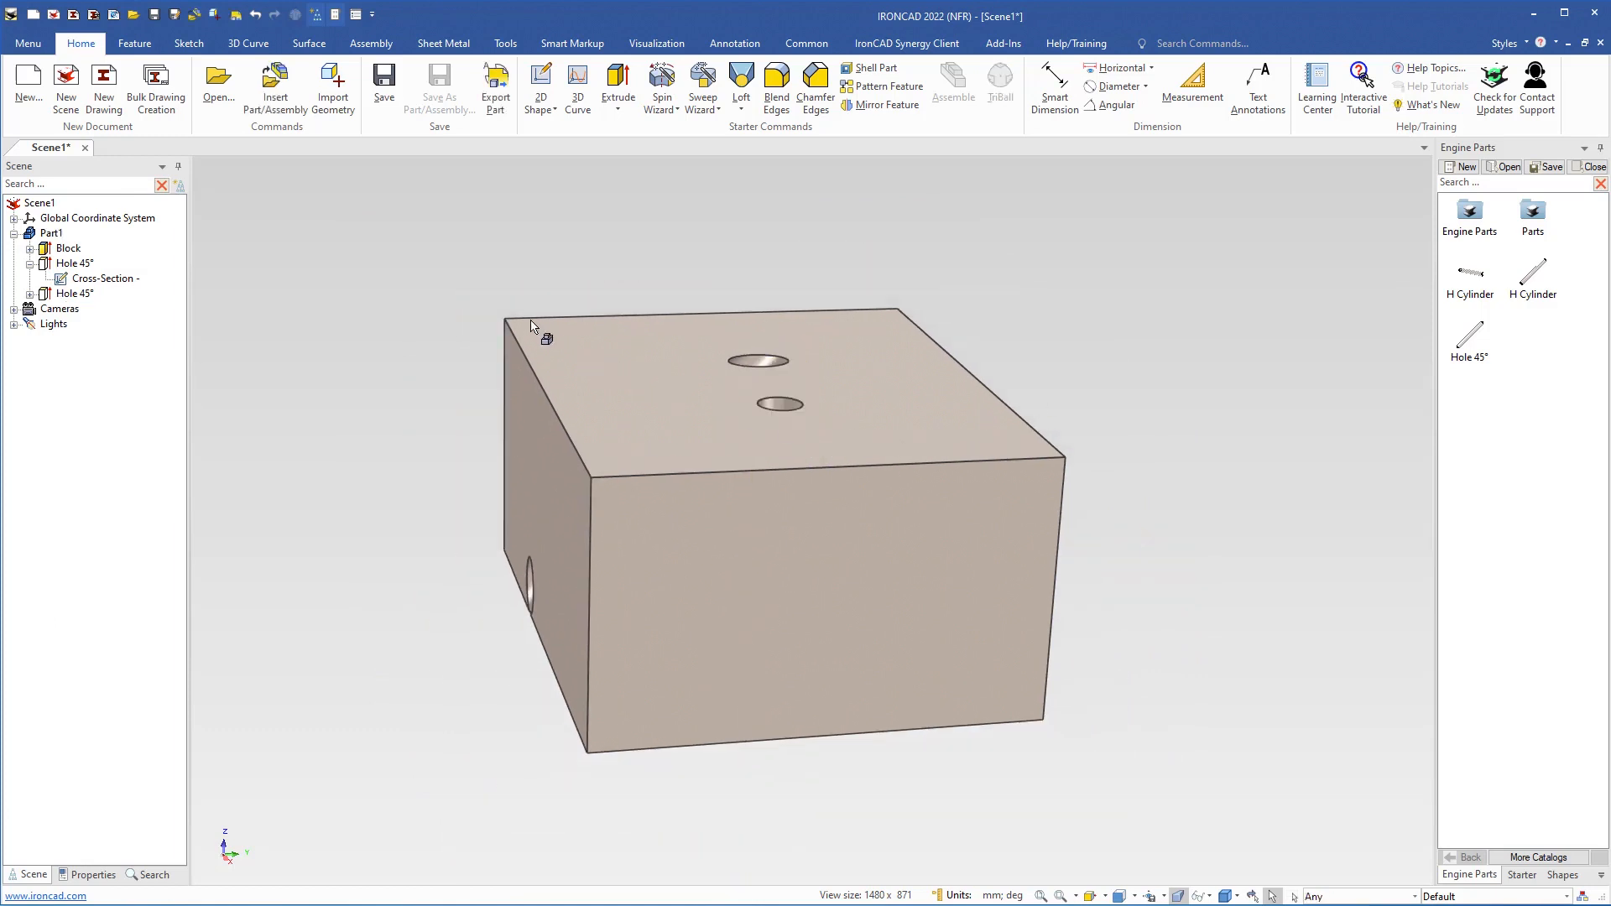
Delete the whole block part from the scene and save the Engine Parts catalog
drag(423, 236, 1158, 835)
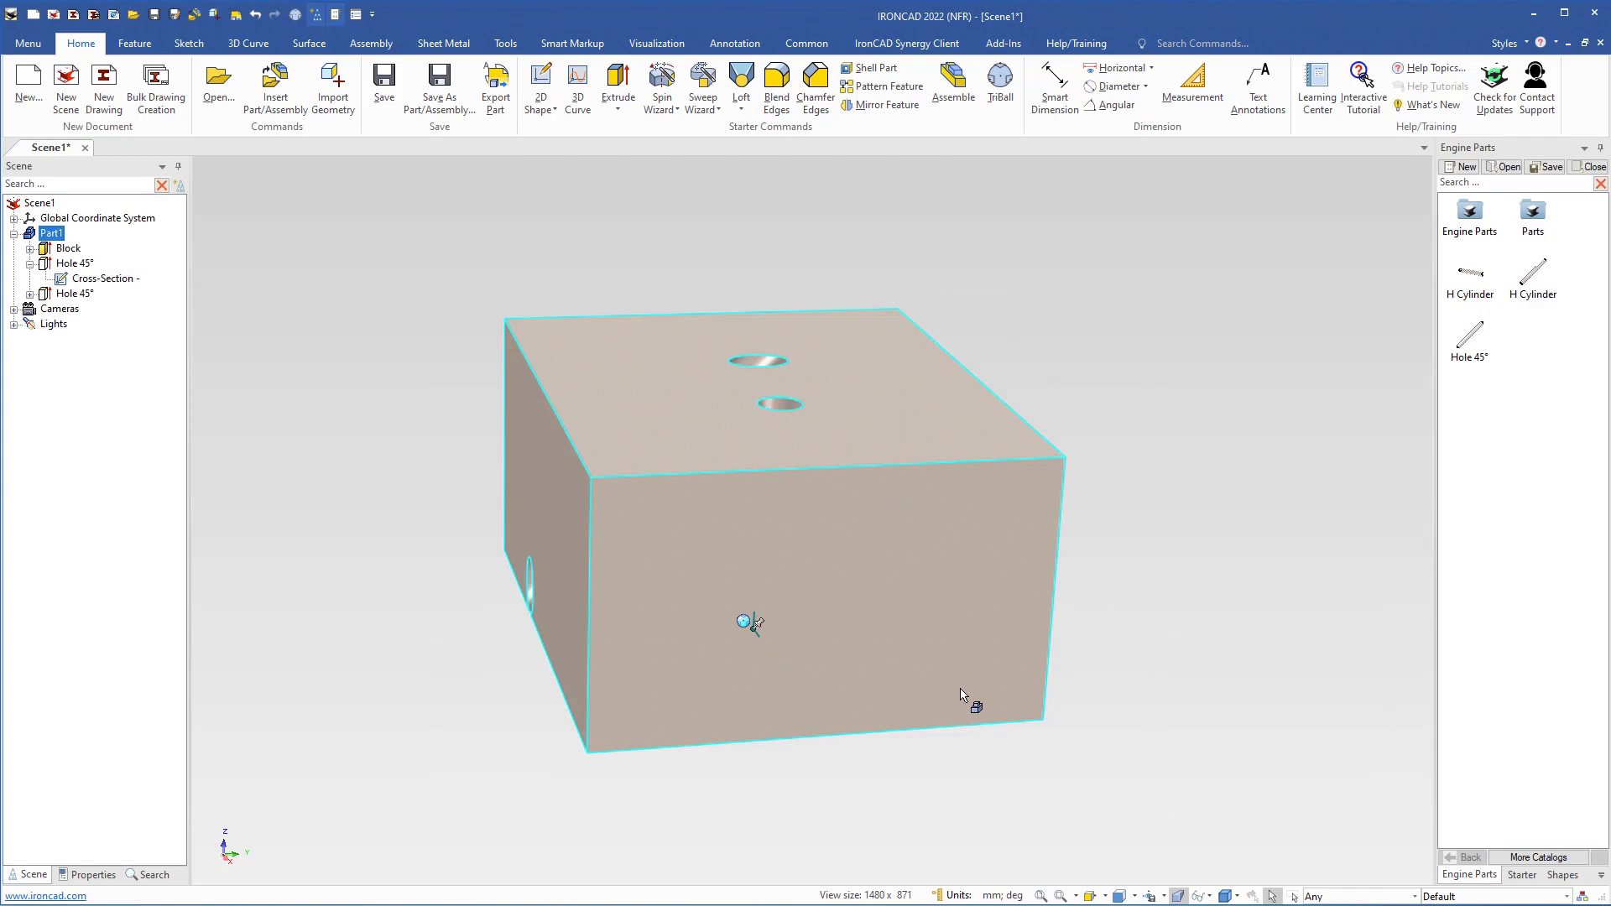
key(Delete)
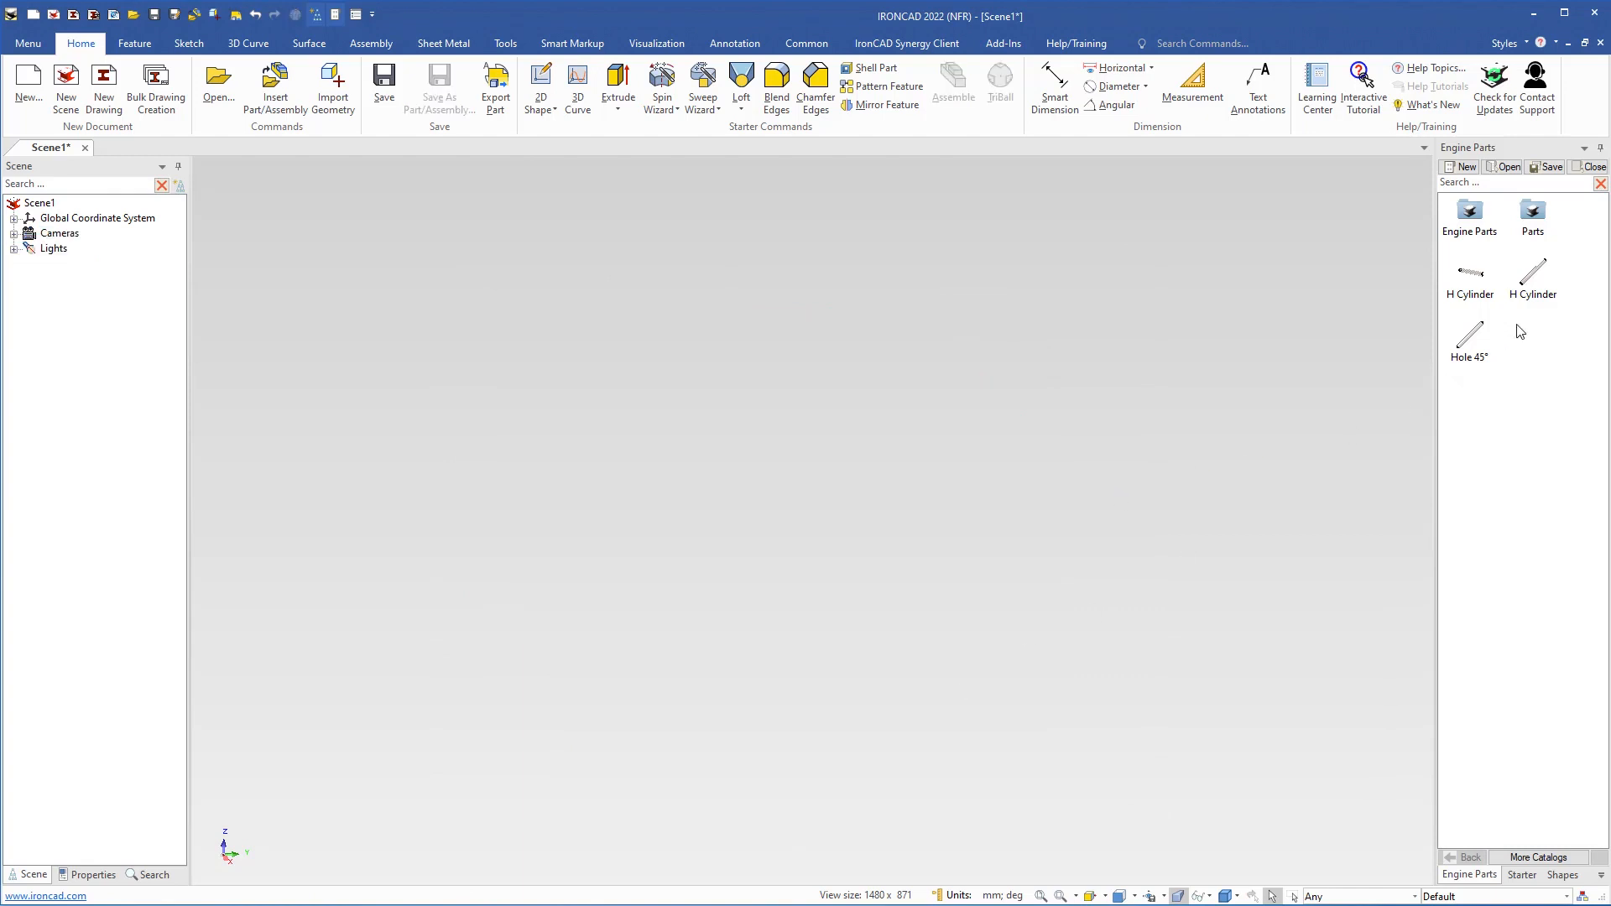
click(1552, 168)
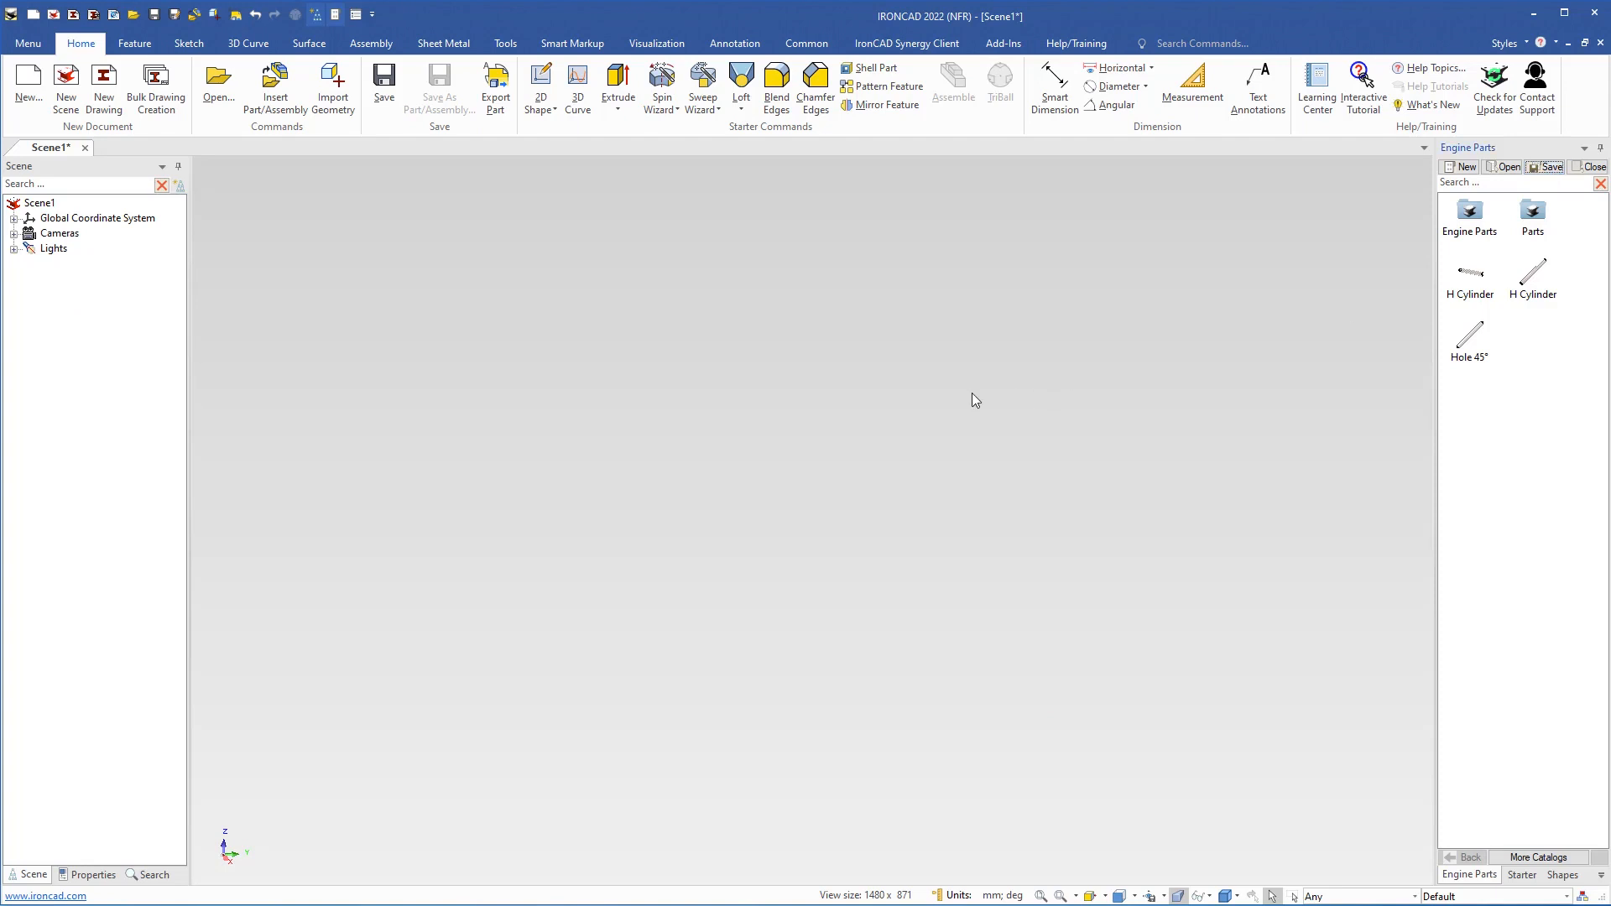